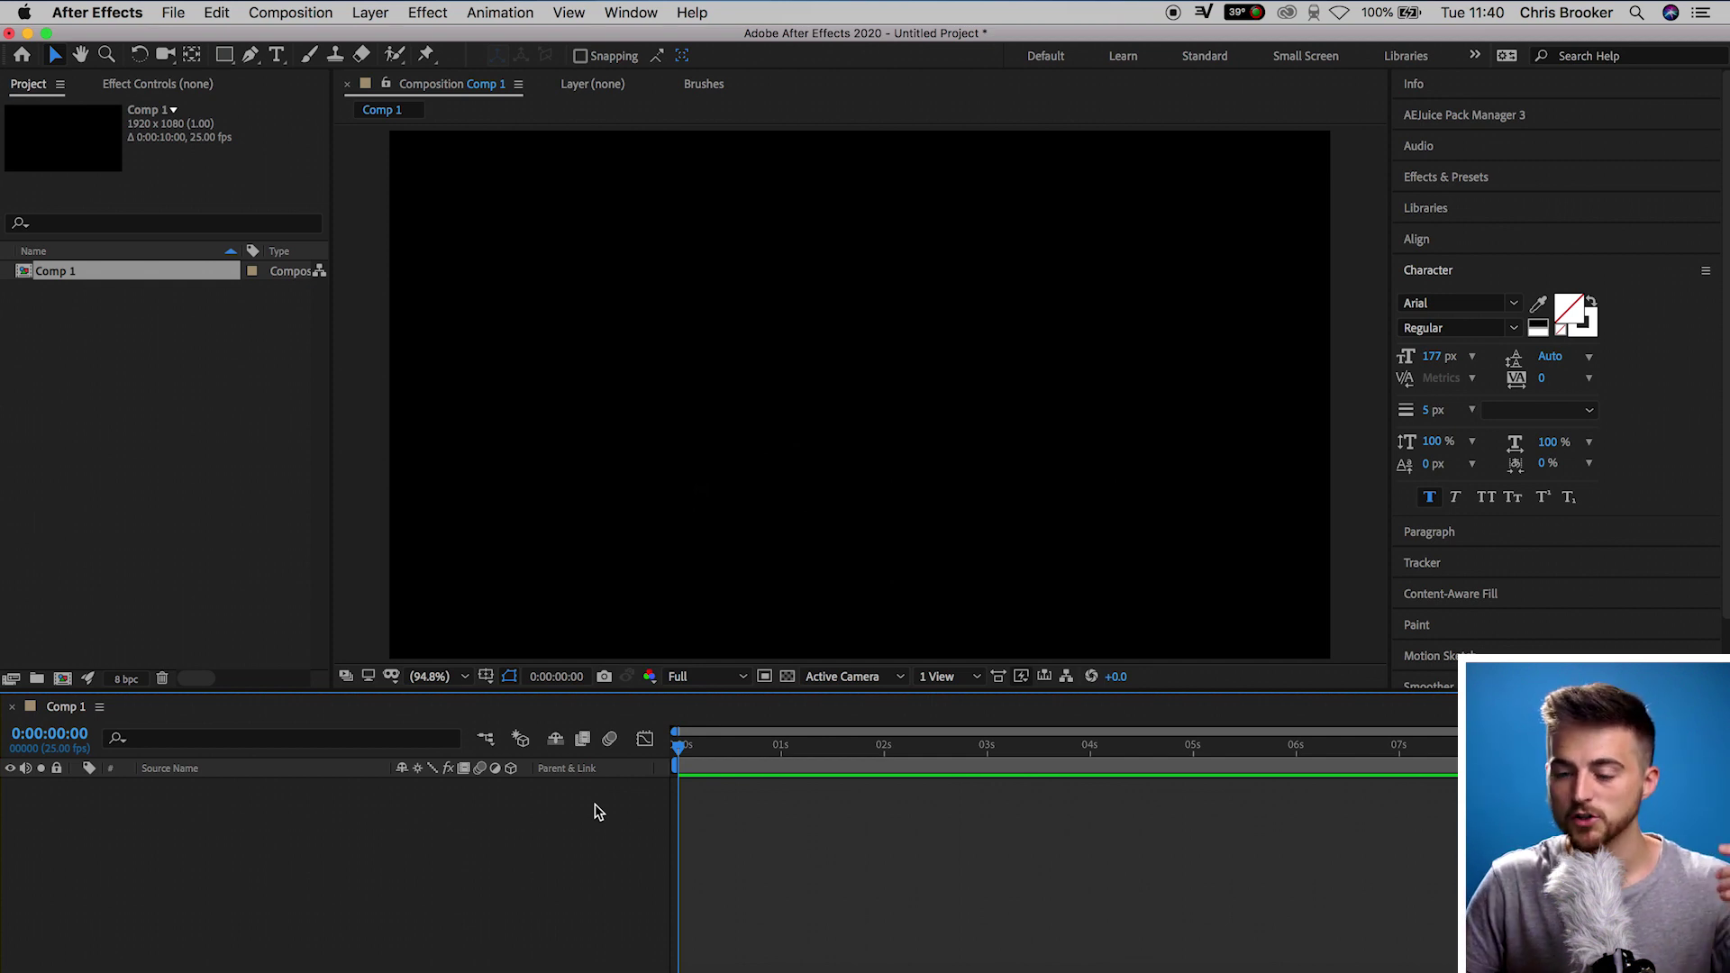
- Start a new solid layer in Comp 1 from the Layer > New menu
{"action": "left_click", "coordinate": [368, 13]}
{"action": "mouse_move", "coordinate": [401, 38]}
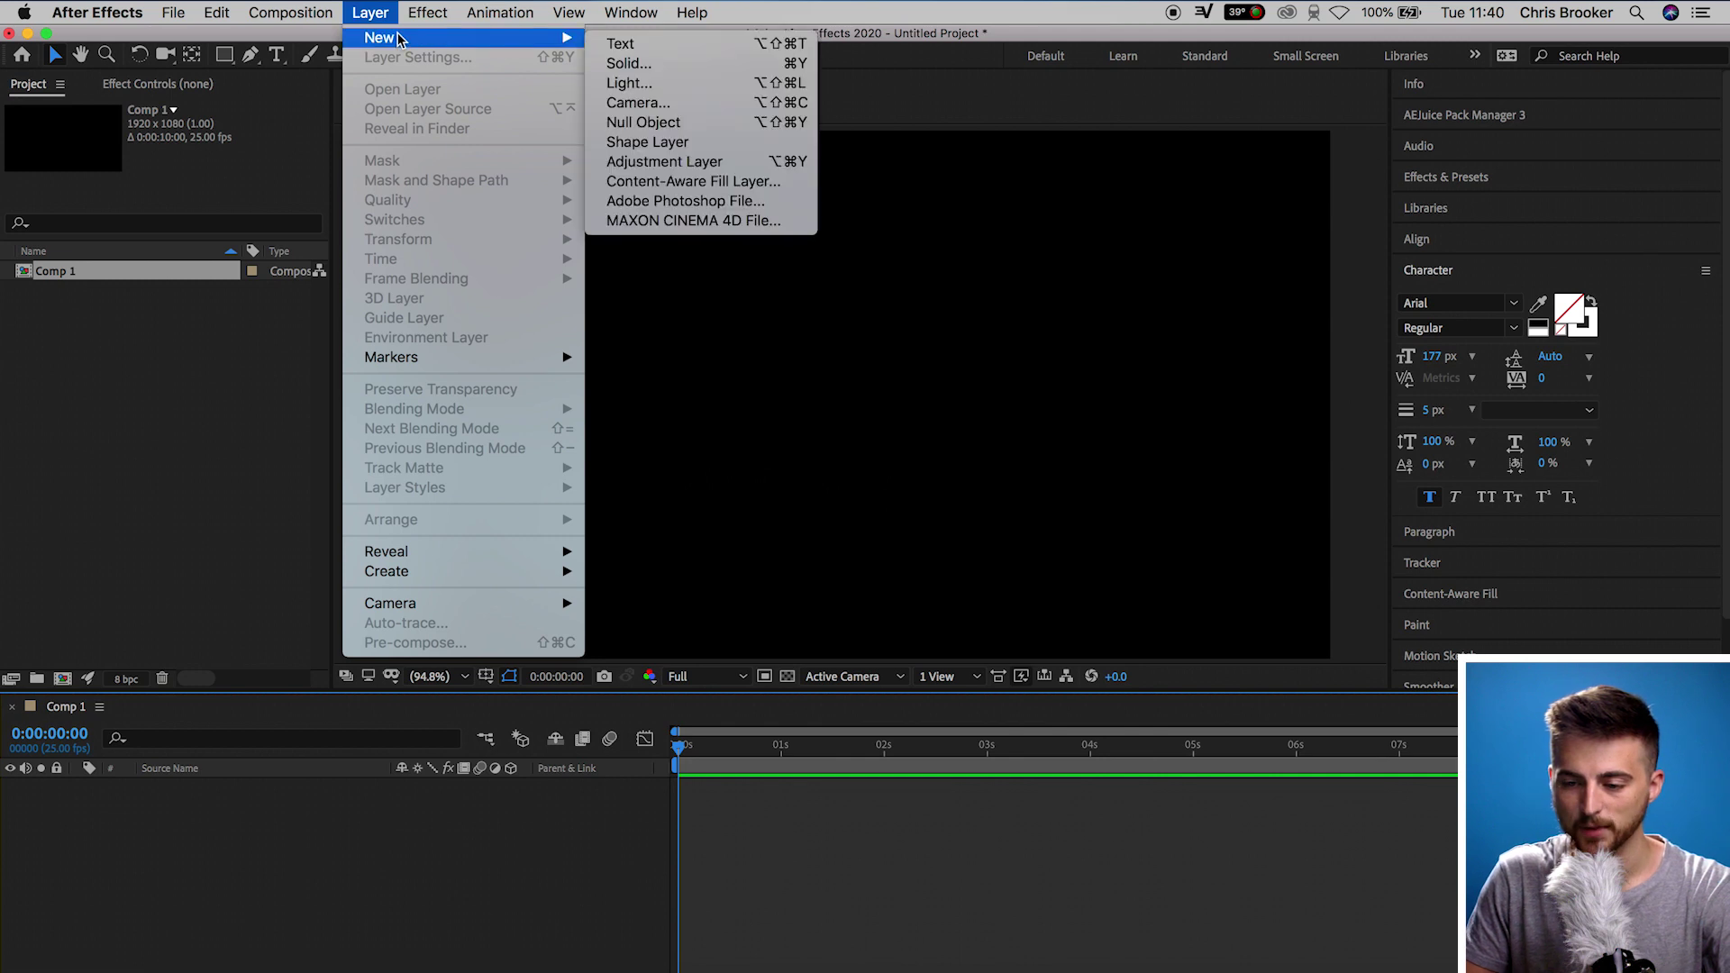
{"action": "left_click", "coordinate": [695, 63]}
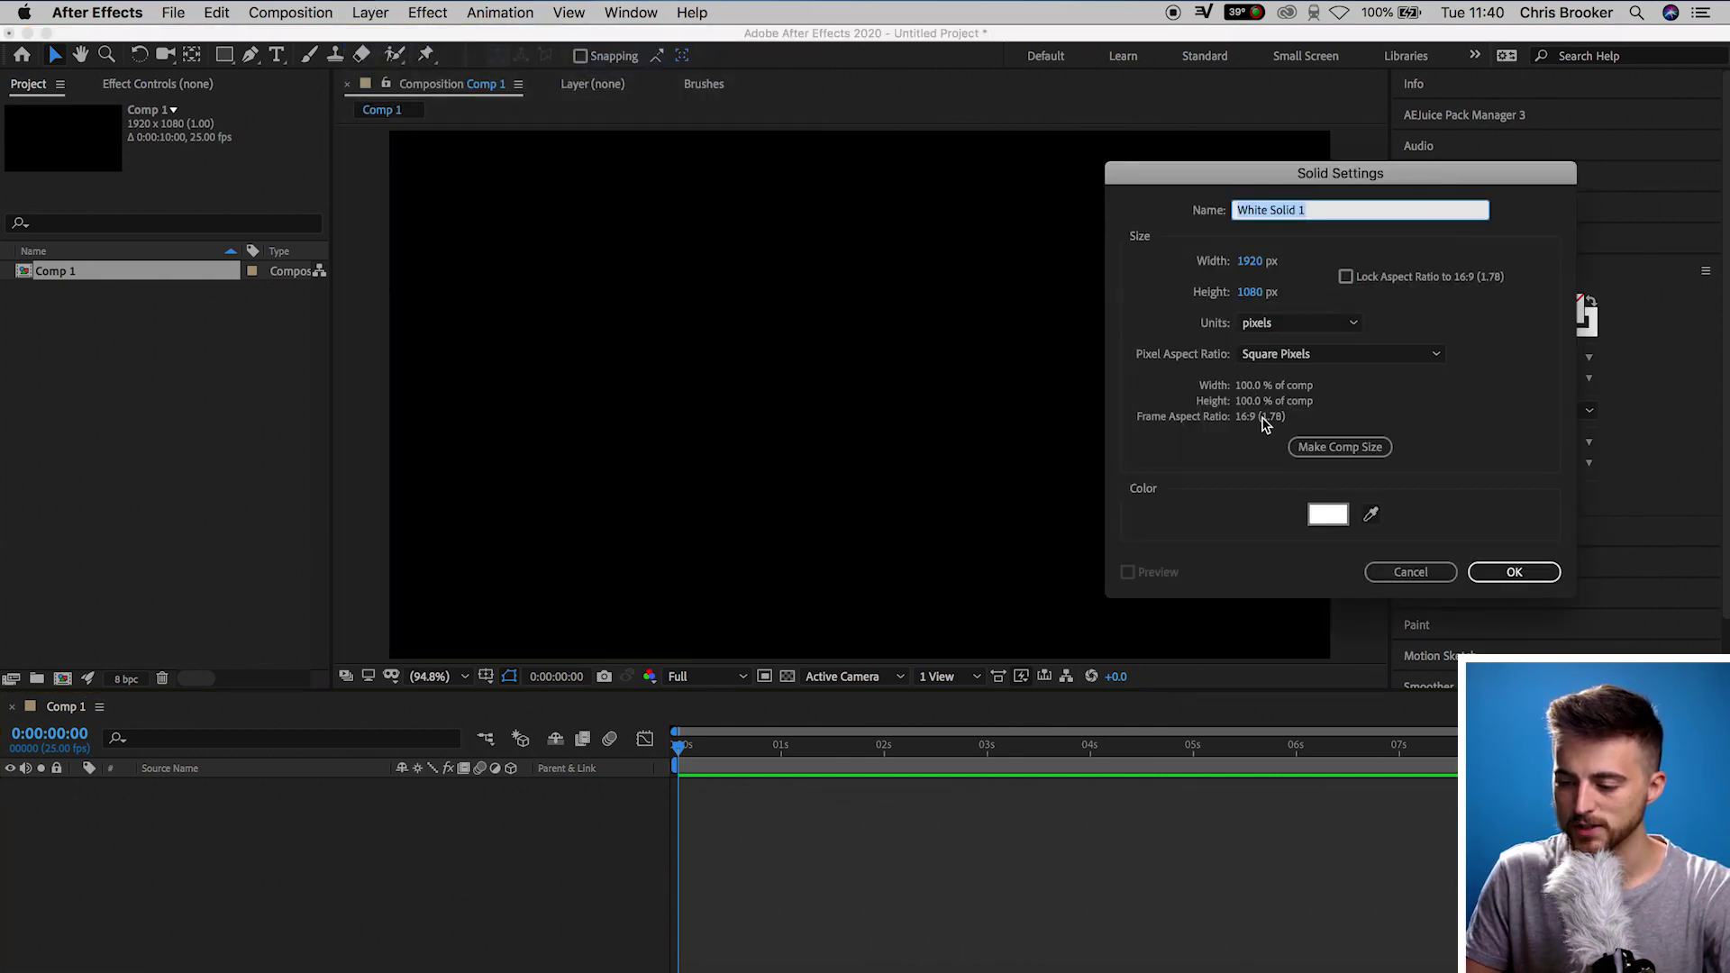
{"action": "left_click", "coordinate": [1147, 493]}
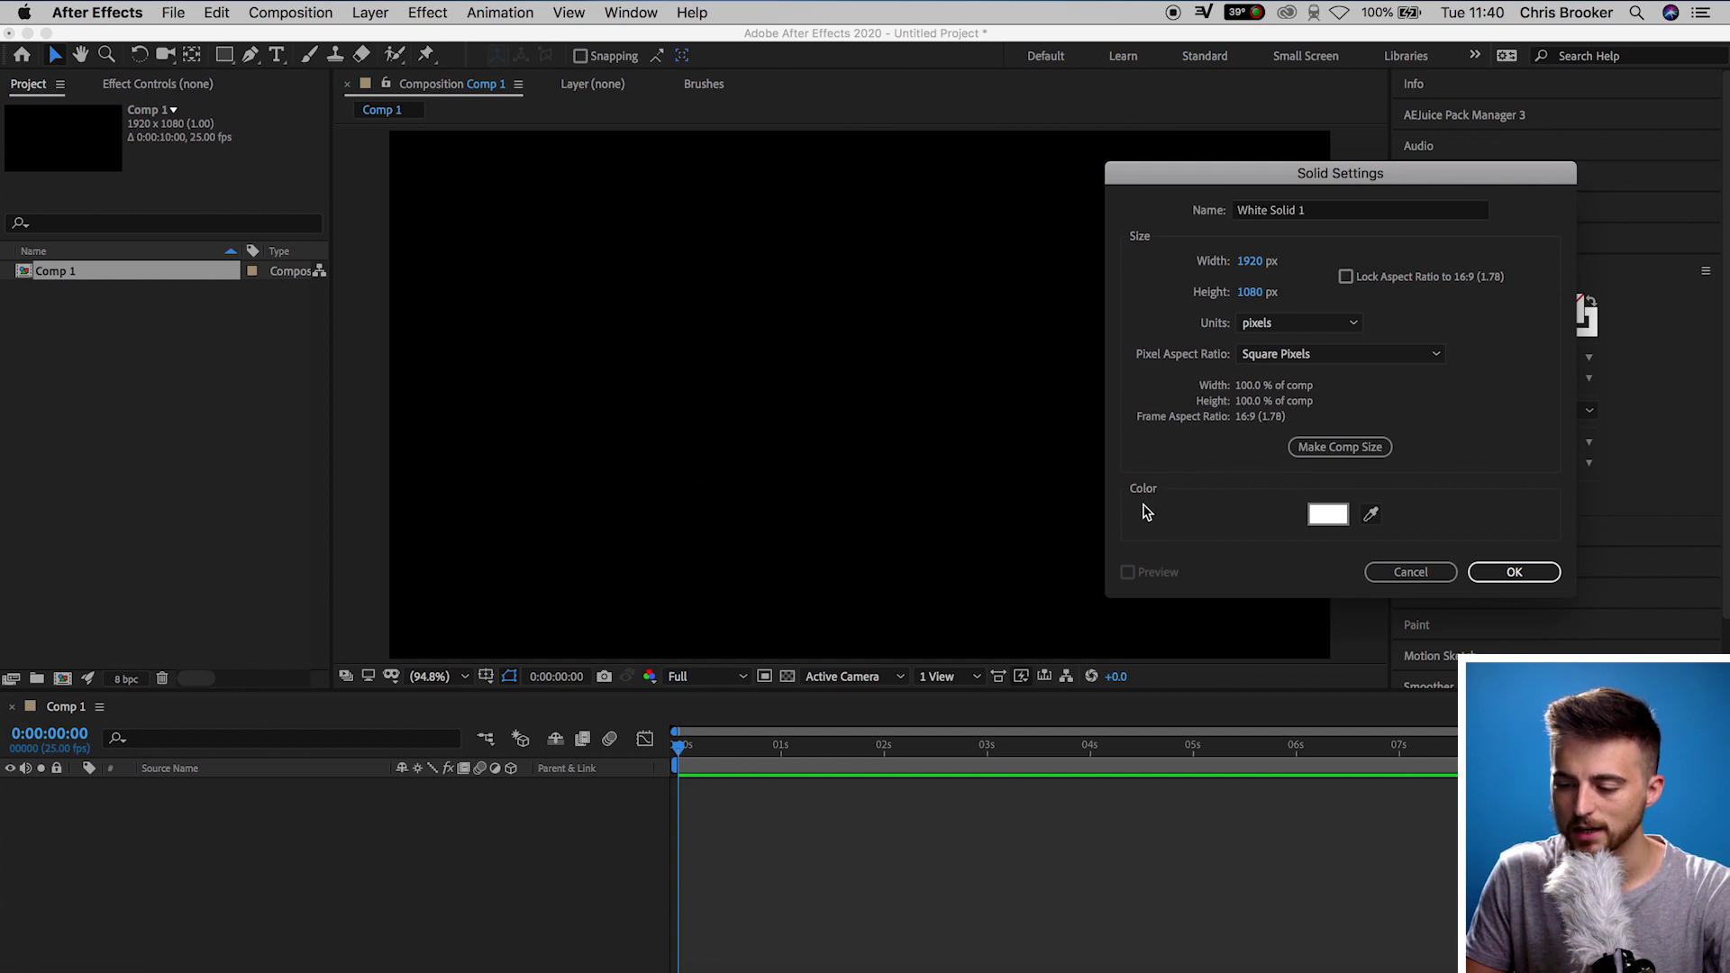
- Give the solid the pale blue colour 8DC8F3 and create it full-frame
{"action": "left_click", "coordinate": [1328, 515]}
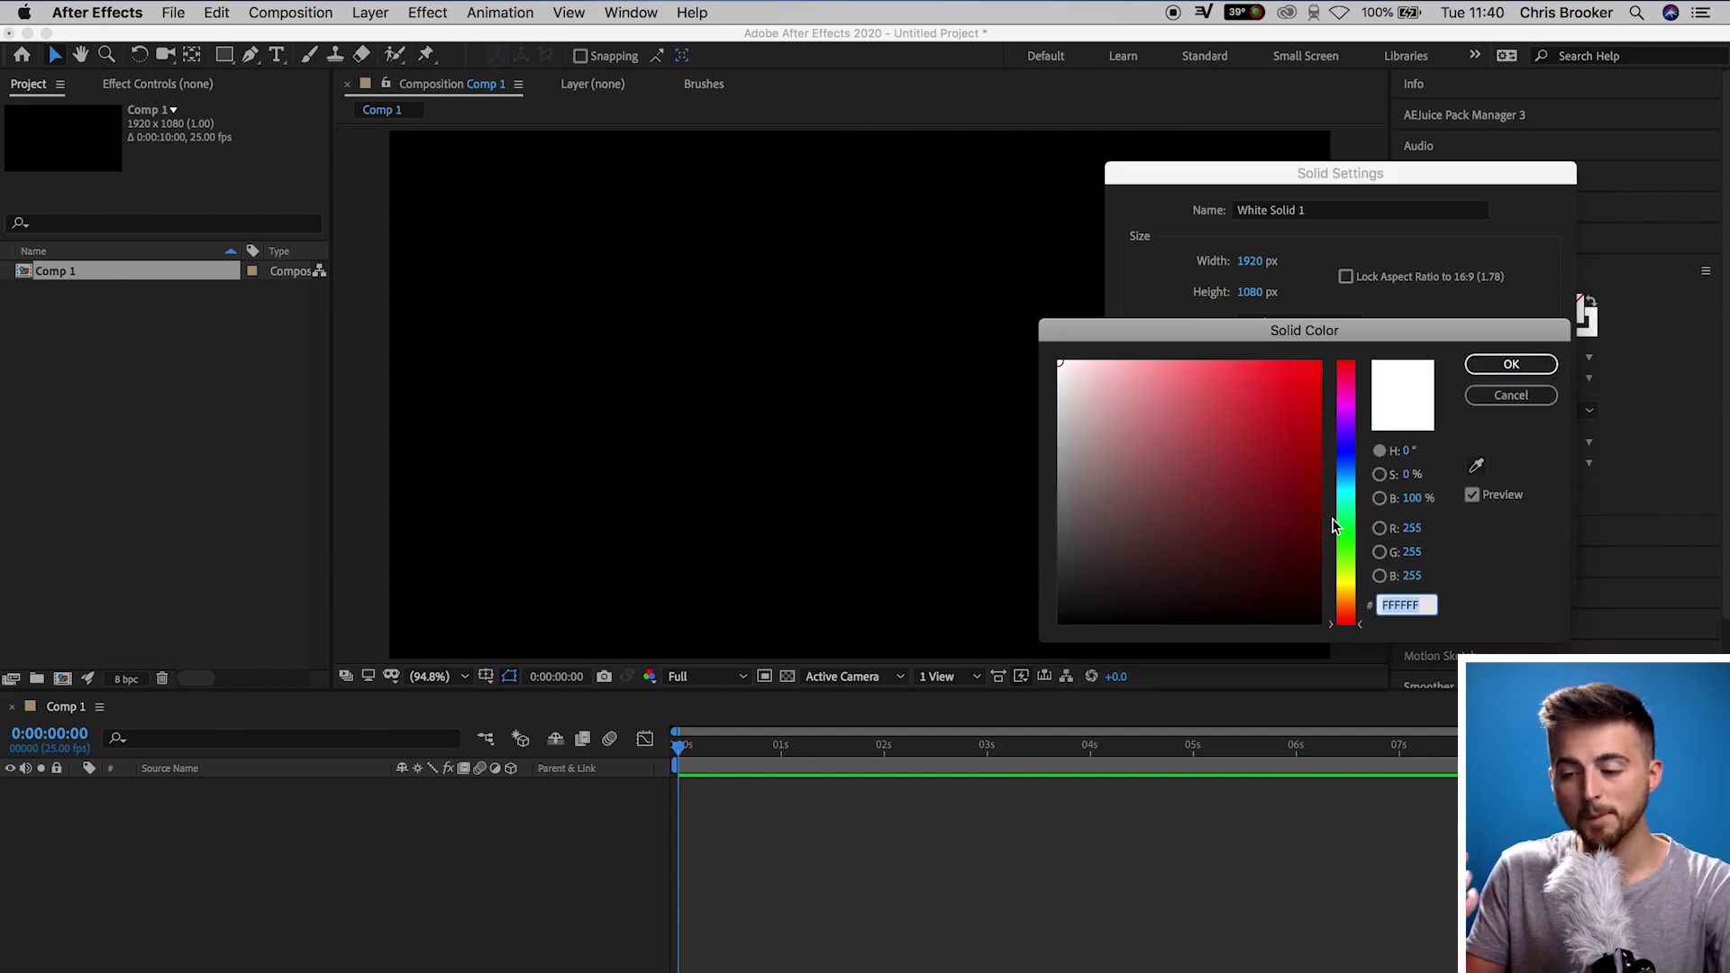
{"action": "left_click", "coordinate": [1320, 402]}
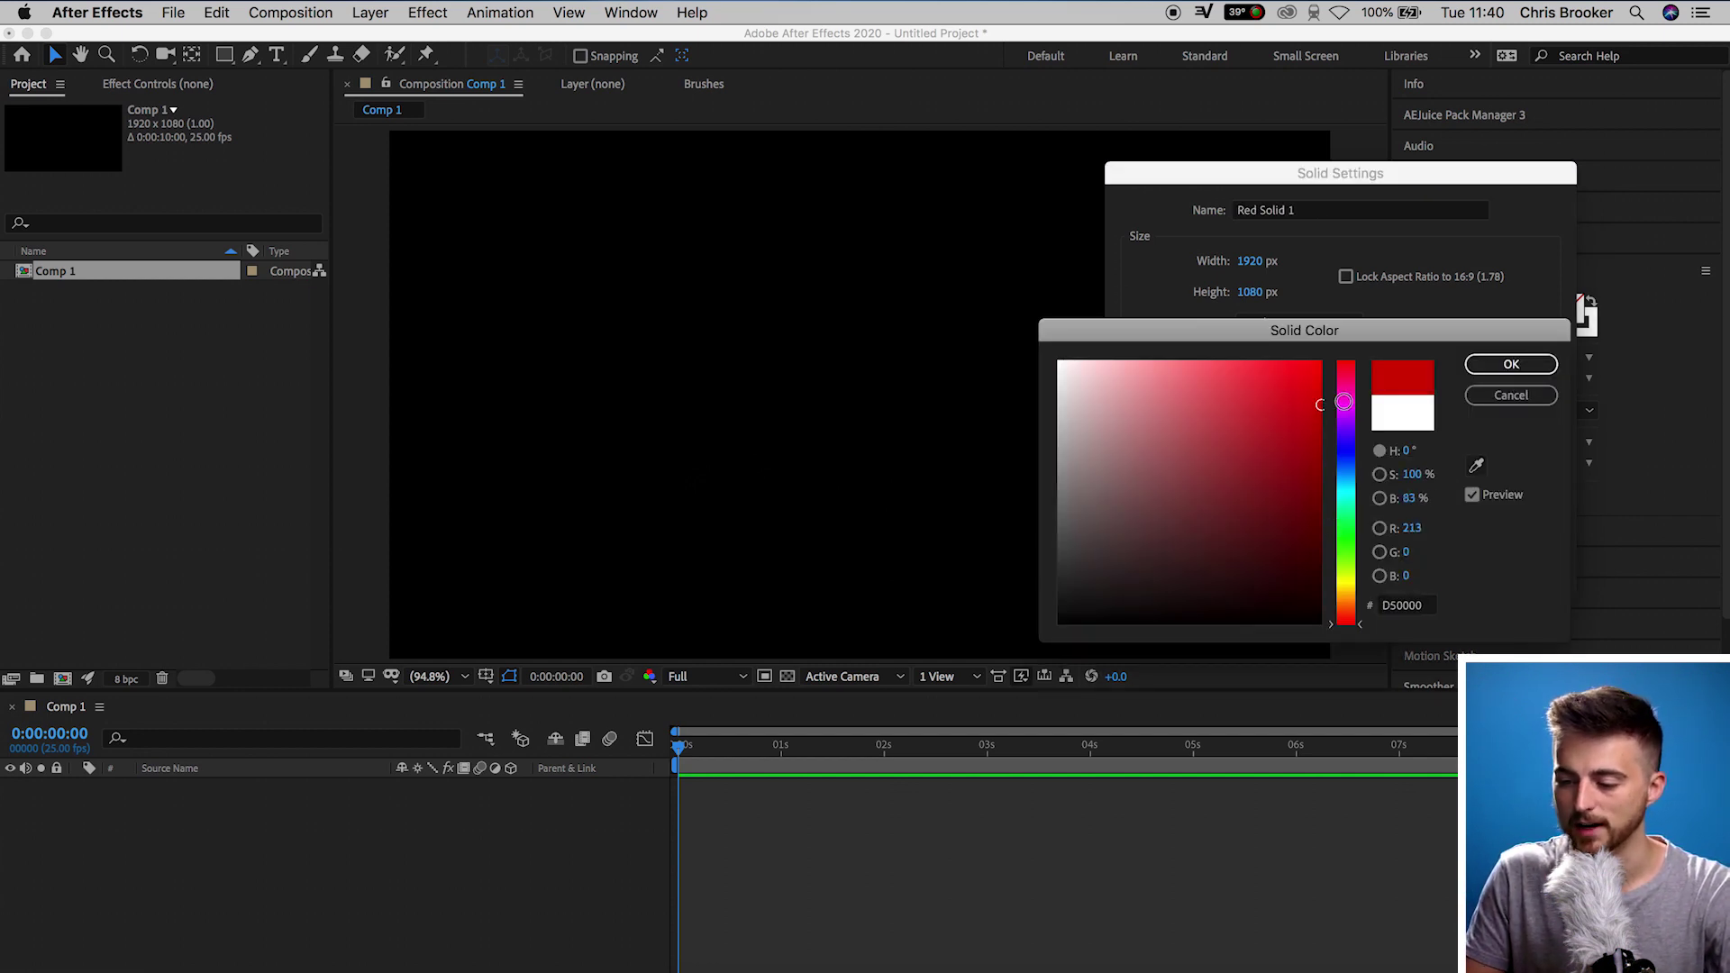
{"action": "mouse_move", "coordinate": [1349, 402]}
{"action": "left_mouse_down"}
{"action": "mouse_move", "coordinate": [1343, 432]}
{"action": "mouse_move", "coordinate": [1338, 405]}
{"action": "left_mouse_up"}
{"action": "left_click", "coordinate": [1168, 374]}
{"action": "left_click", "coordinate": [1348, 471]}
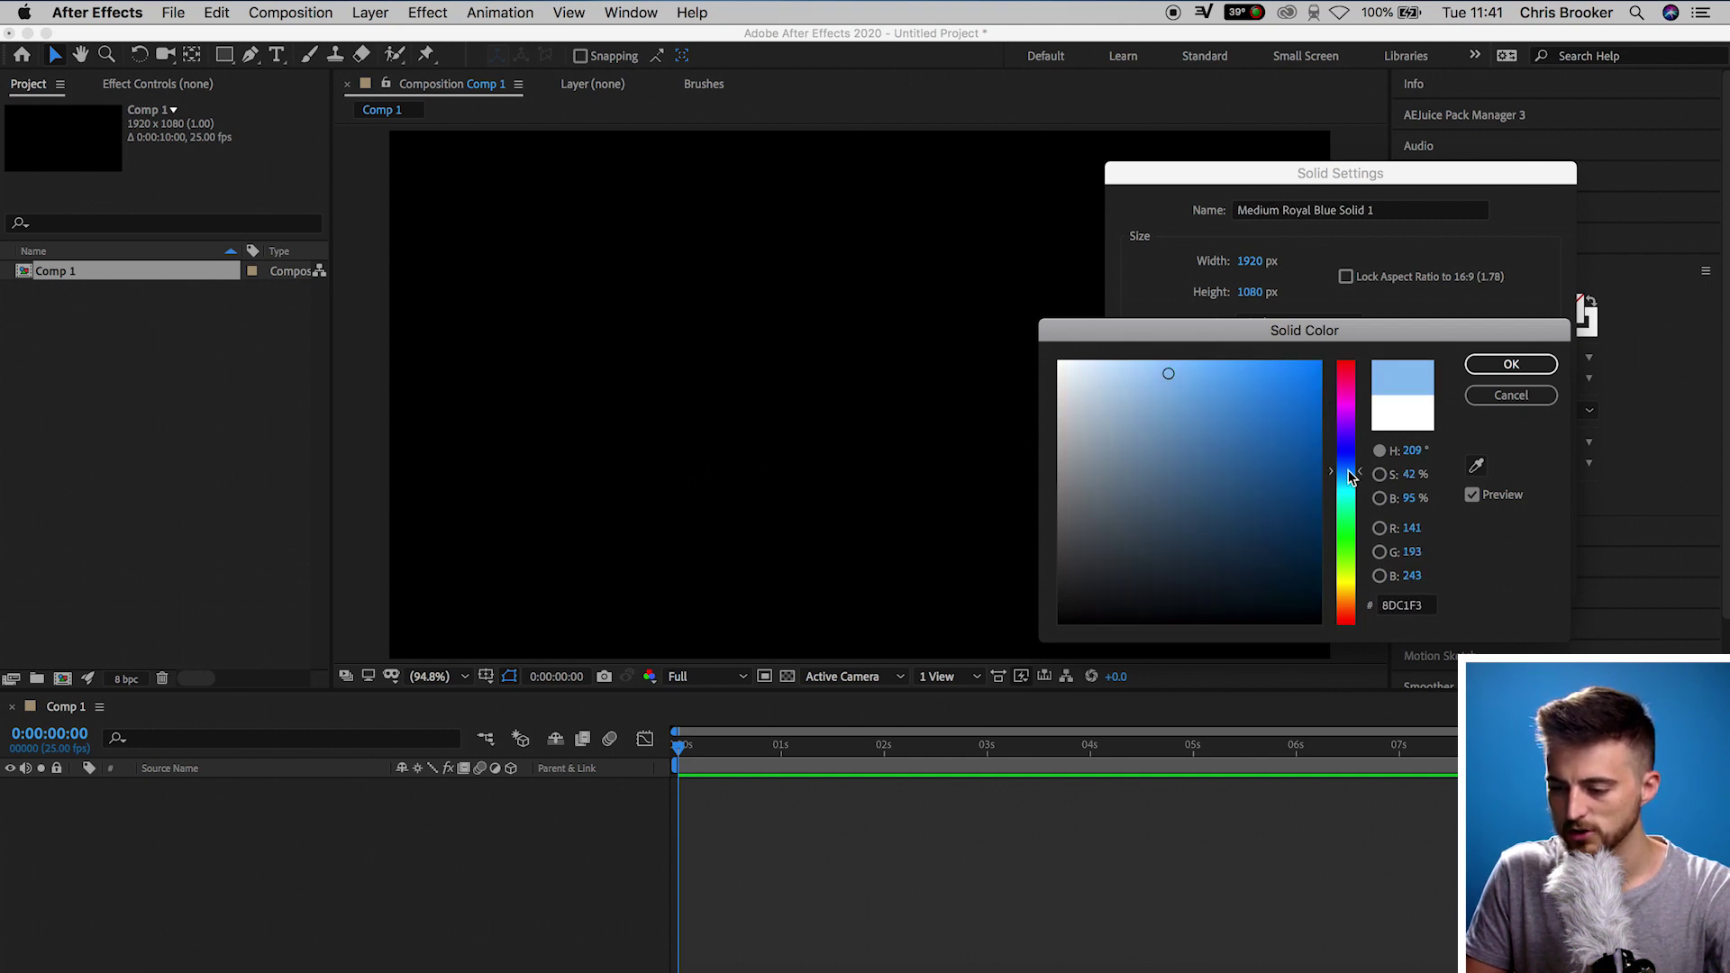
{"action": "left_click_drag", "start_coordinate": [1349, 477], "coordinate": [1349, 481]}
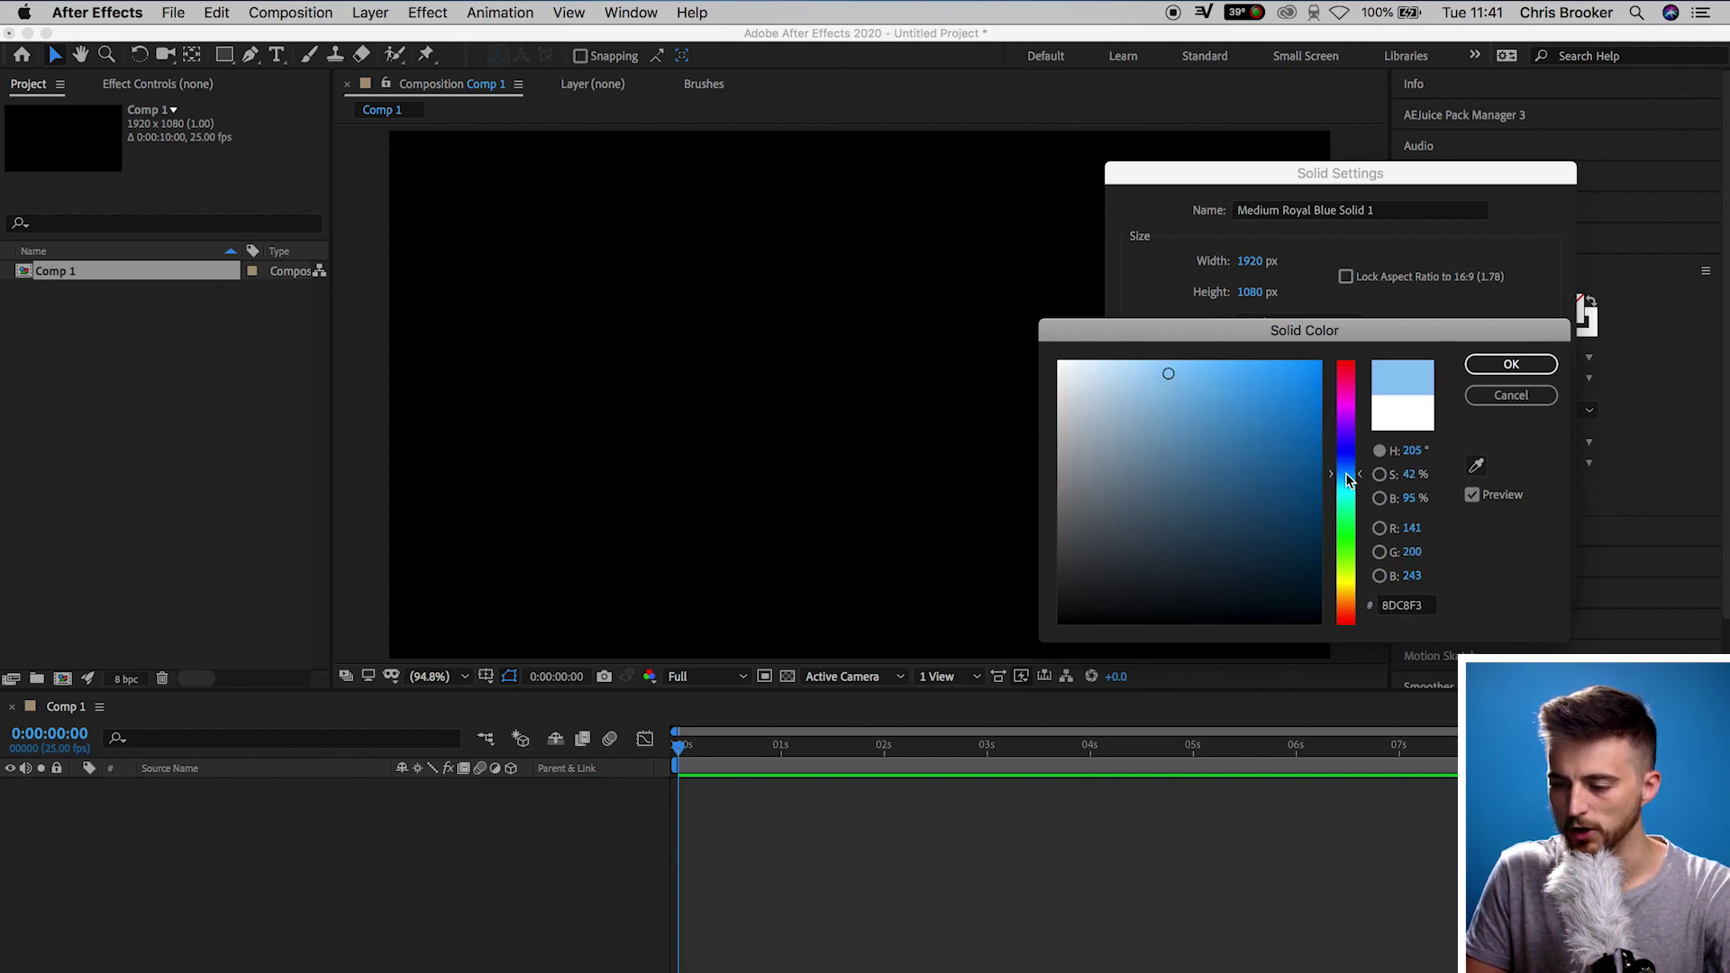
{"action": "left_click", "coordinate": [1529, 368]}
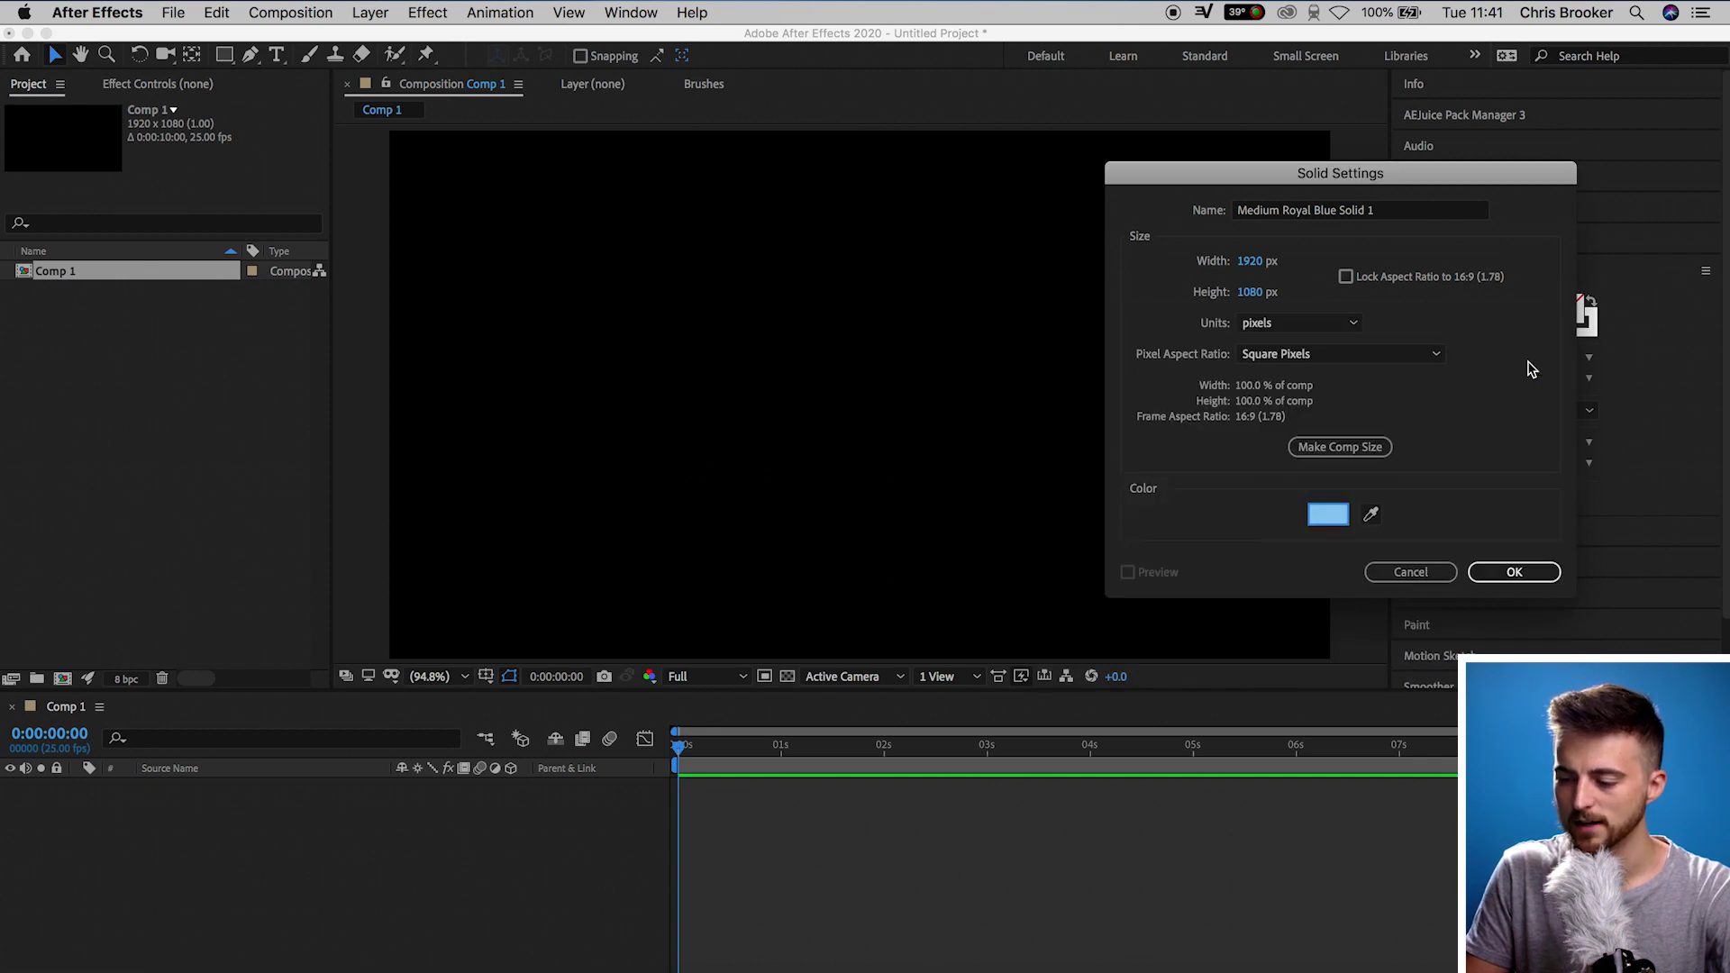
{"action": "left_click", "coordinate": [1514, 571]}
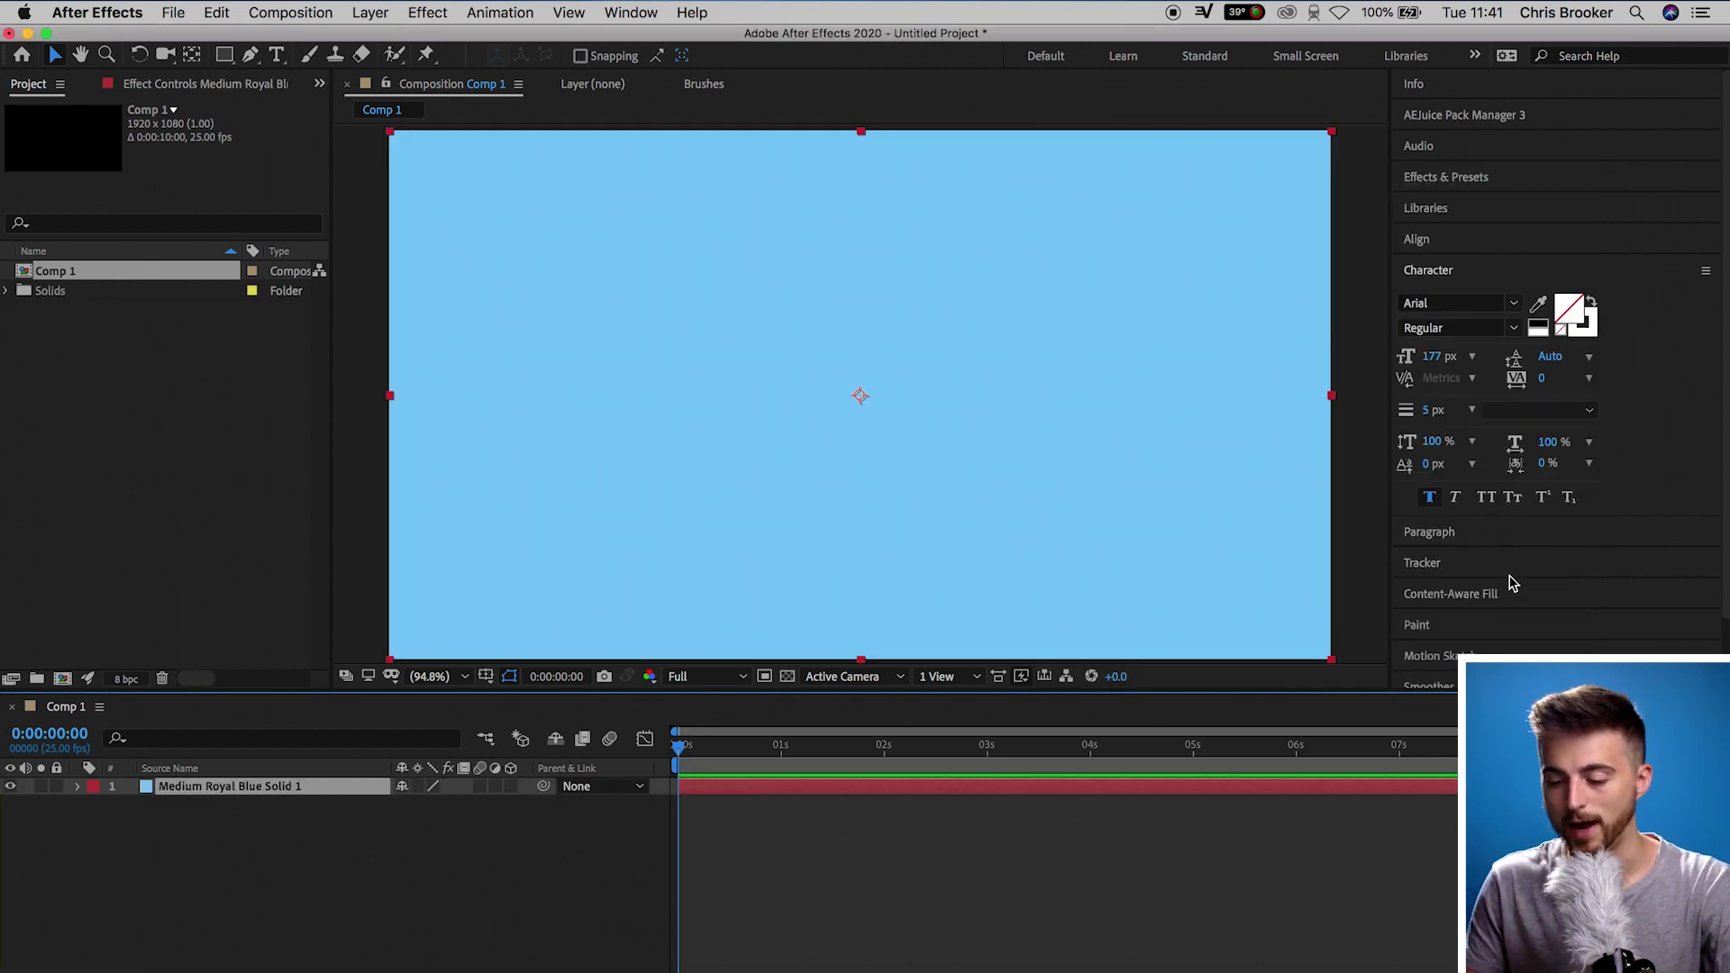
{"action": "left_click", "coordinate": [996, 840]}
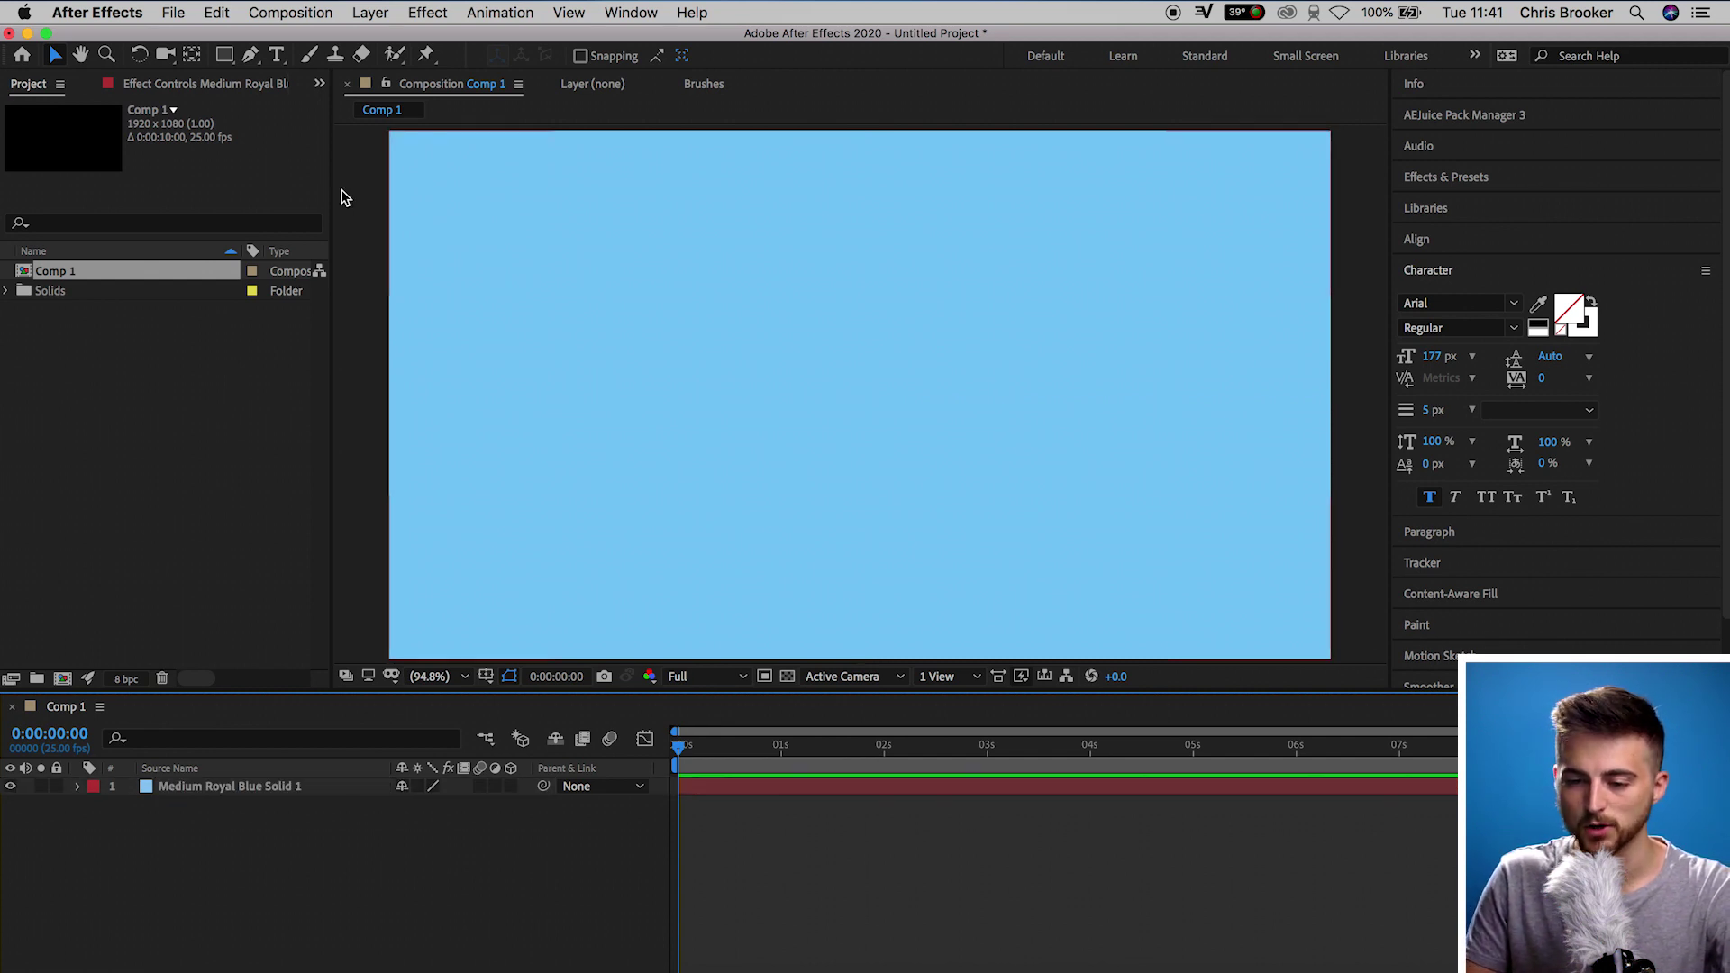
- Add a text layer reading 'BROOKER' in the composition
{"action": "left_click", "coordinate": [278, 55]}
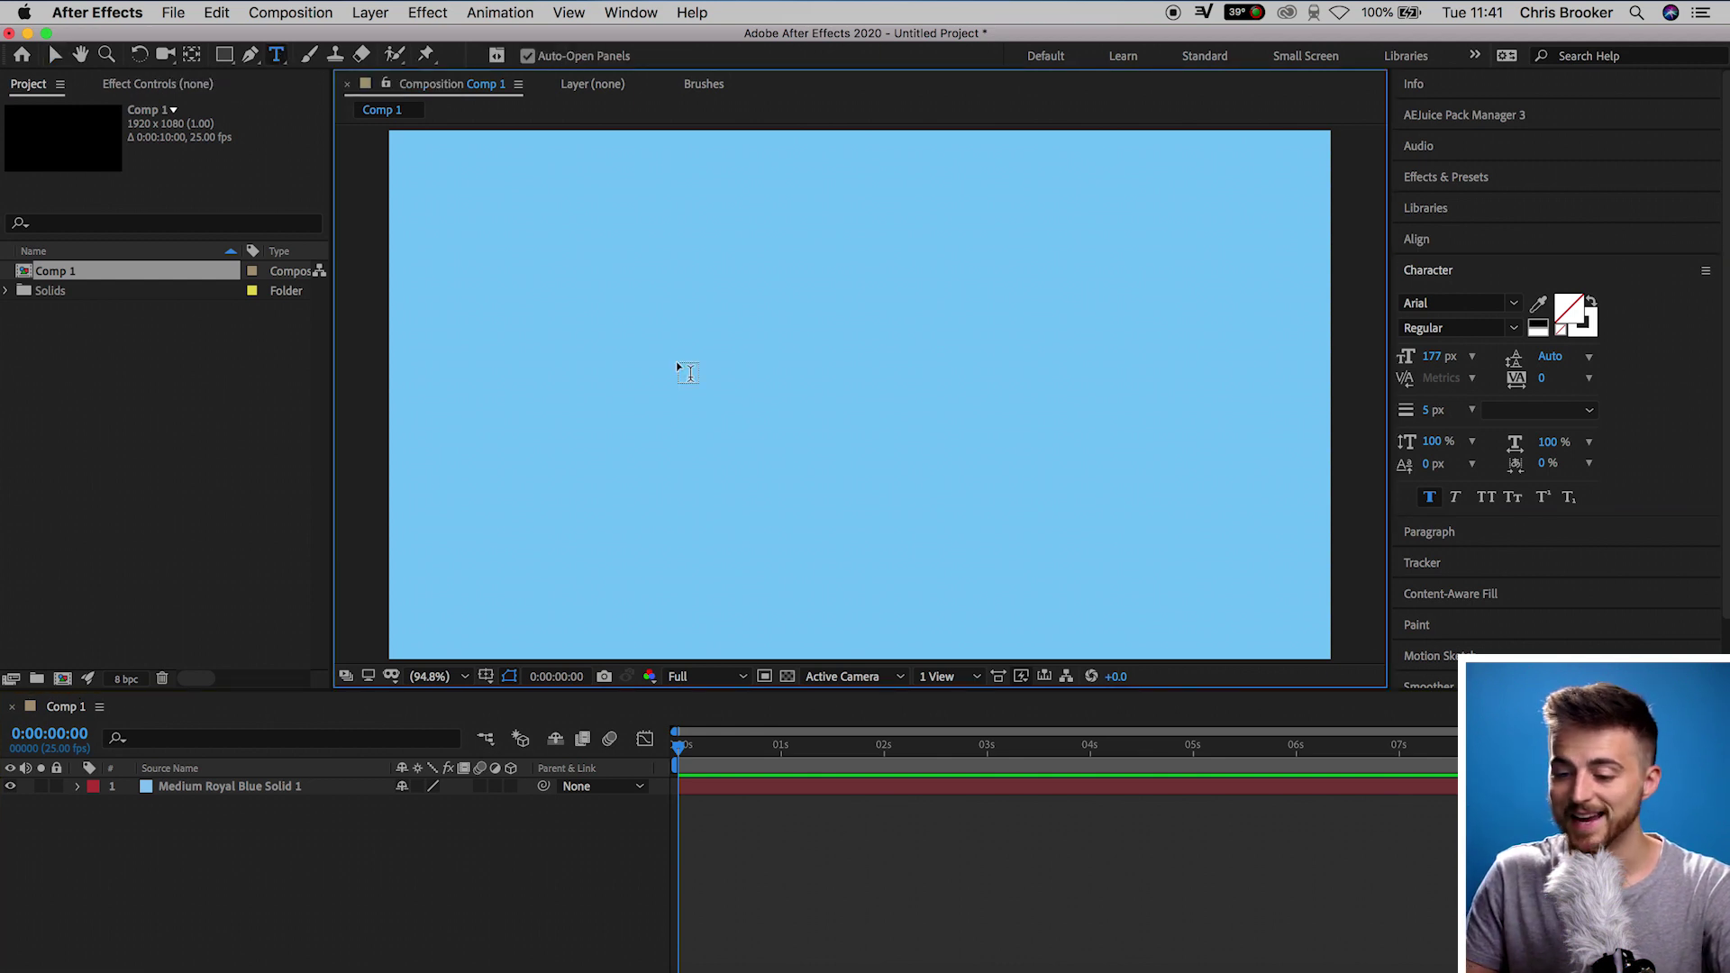
{"action": "left_click", "coordinate": [667, 363]}
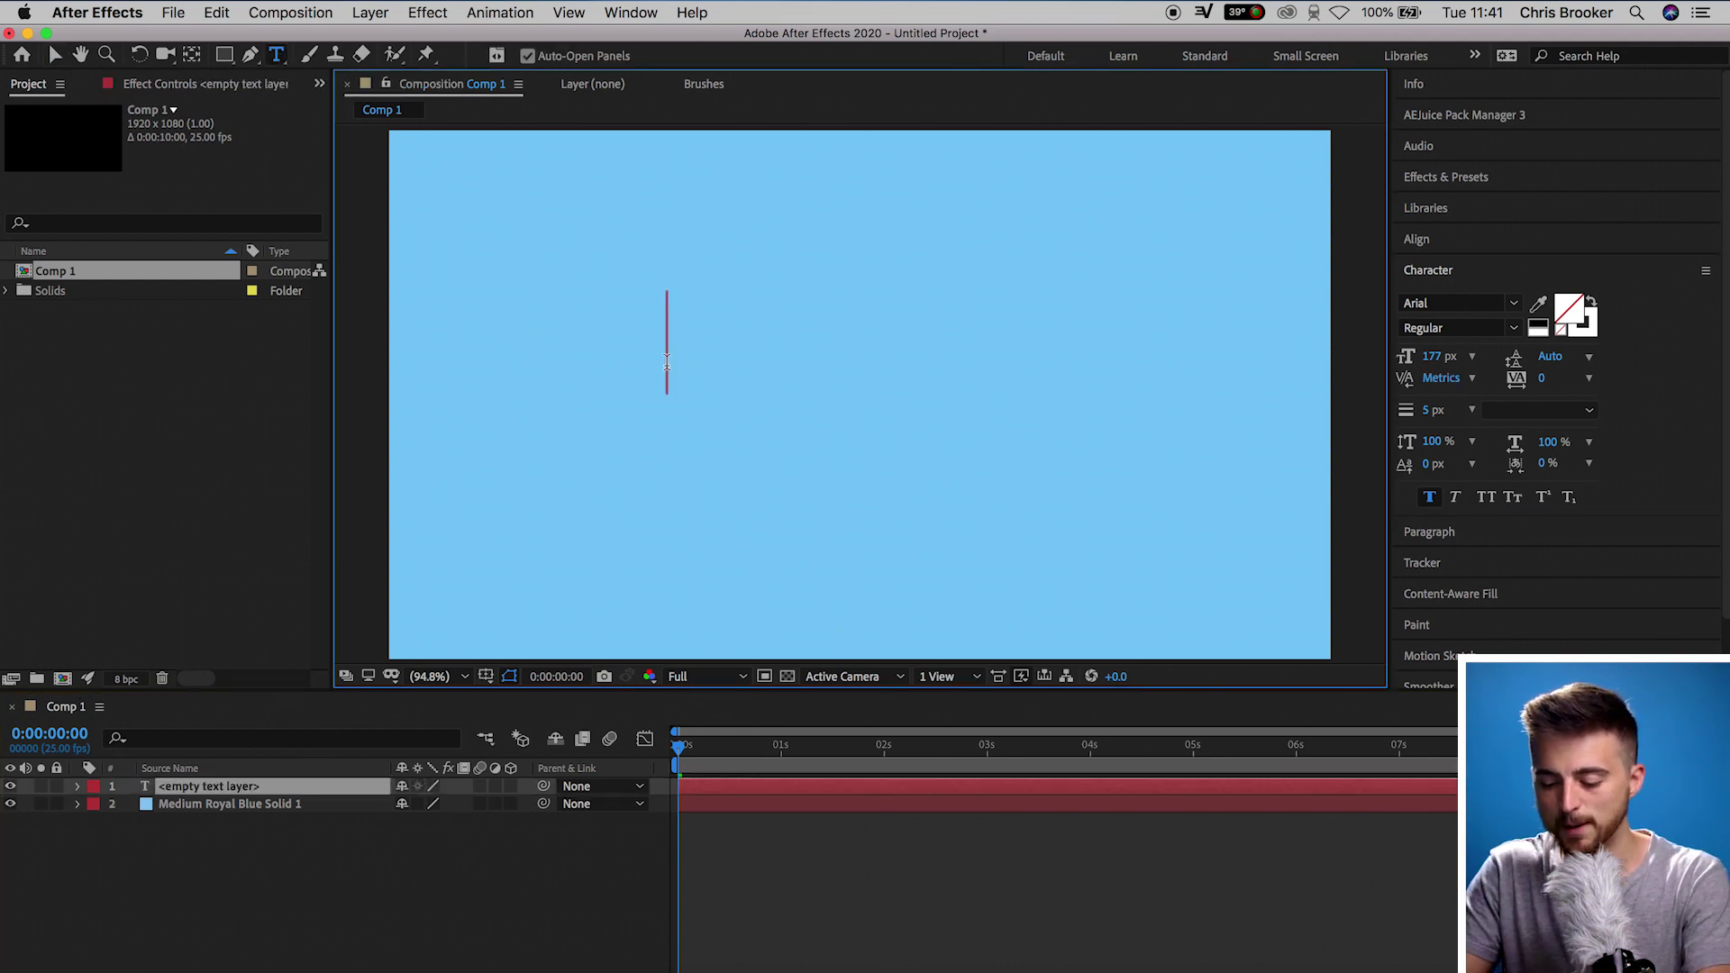
{"action": "type", "text": "BROOKER"}
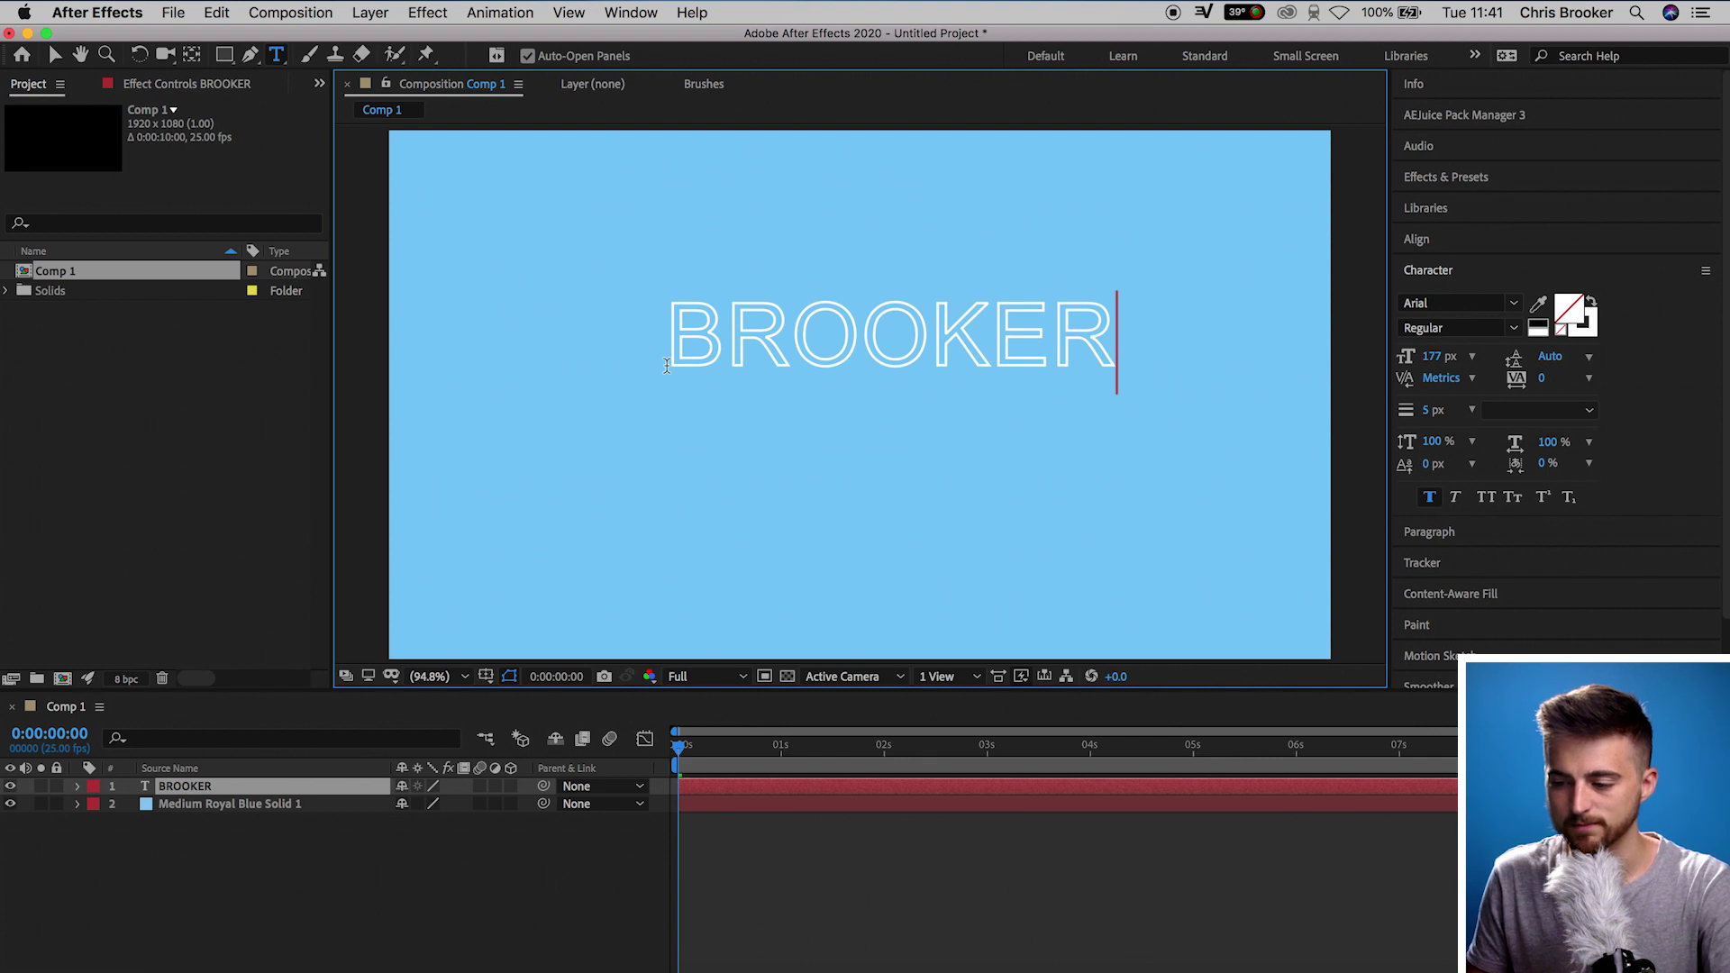
{"action": "key", "text": "Escape"}
{"action": "key", "text": "v"}
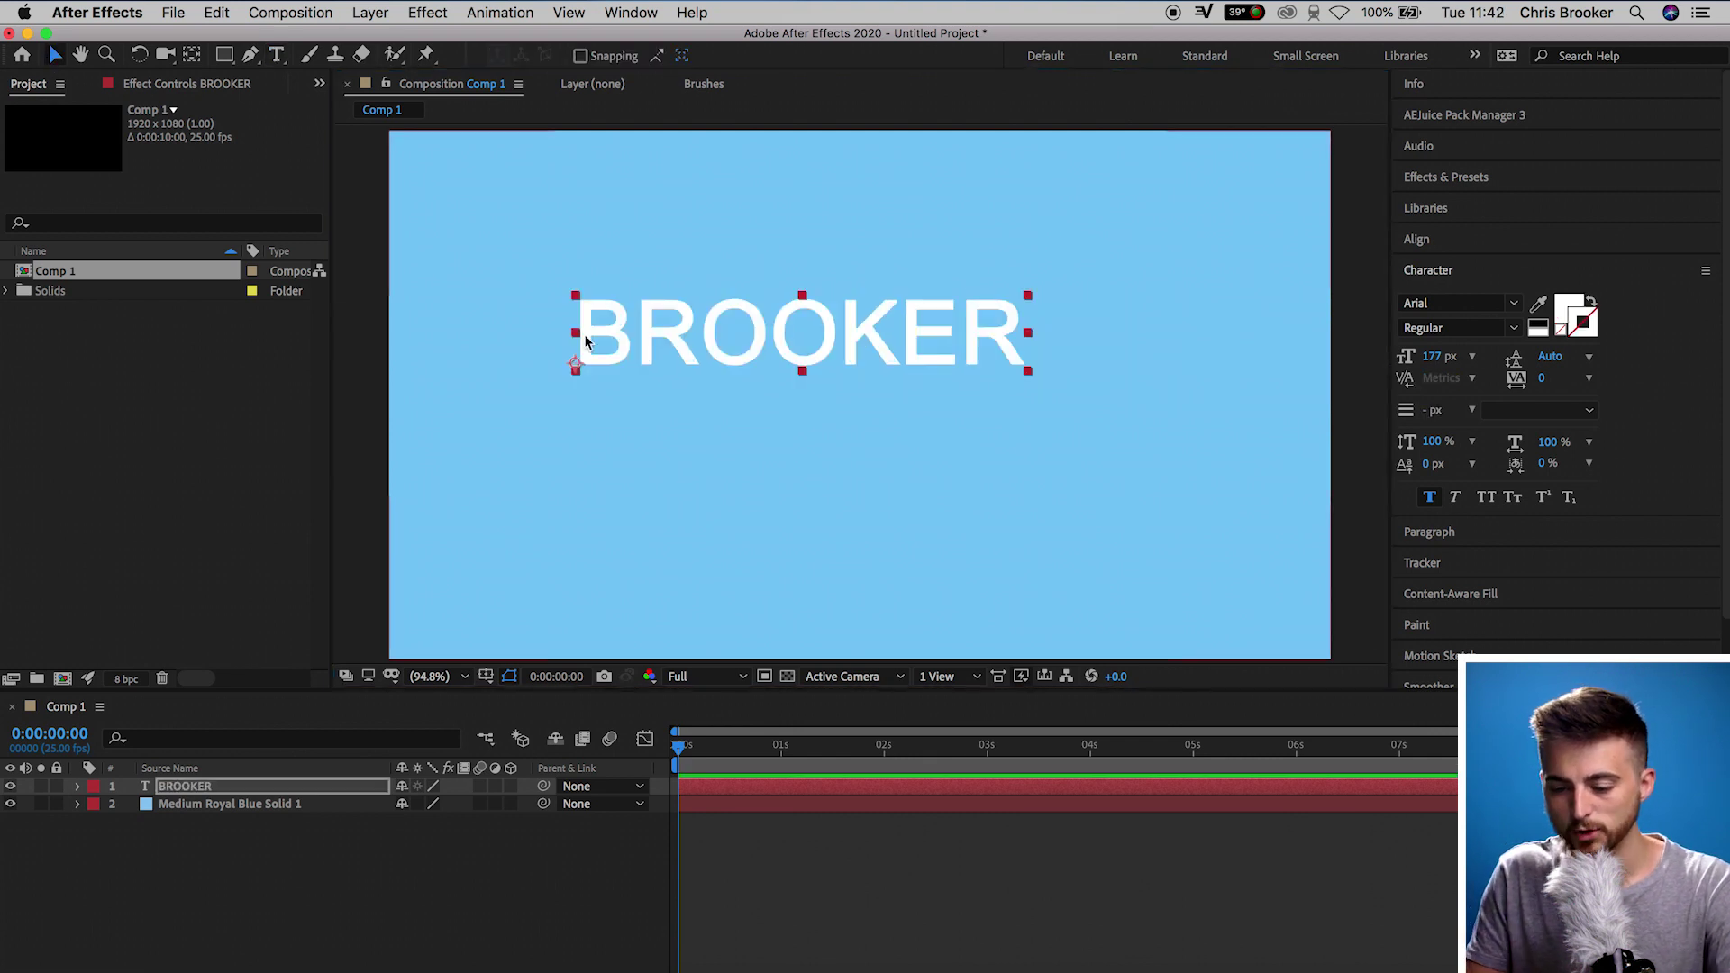
- Centre the BROOKER text using the proportional grid, then hide the grid
{"action": "left_click", "coordinate": [486, 676]}
{"action": "left_click", "coordinate": [554, 716]}
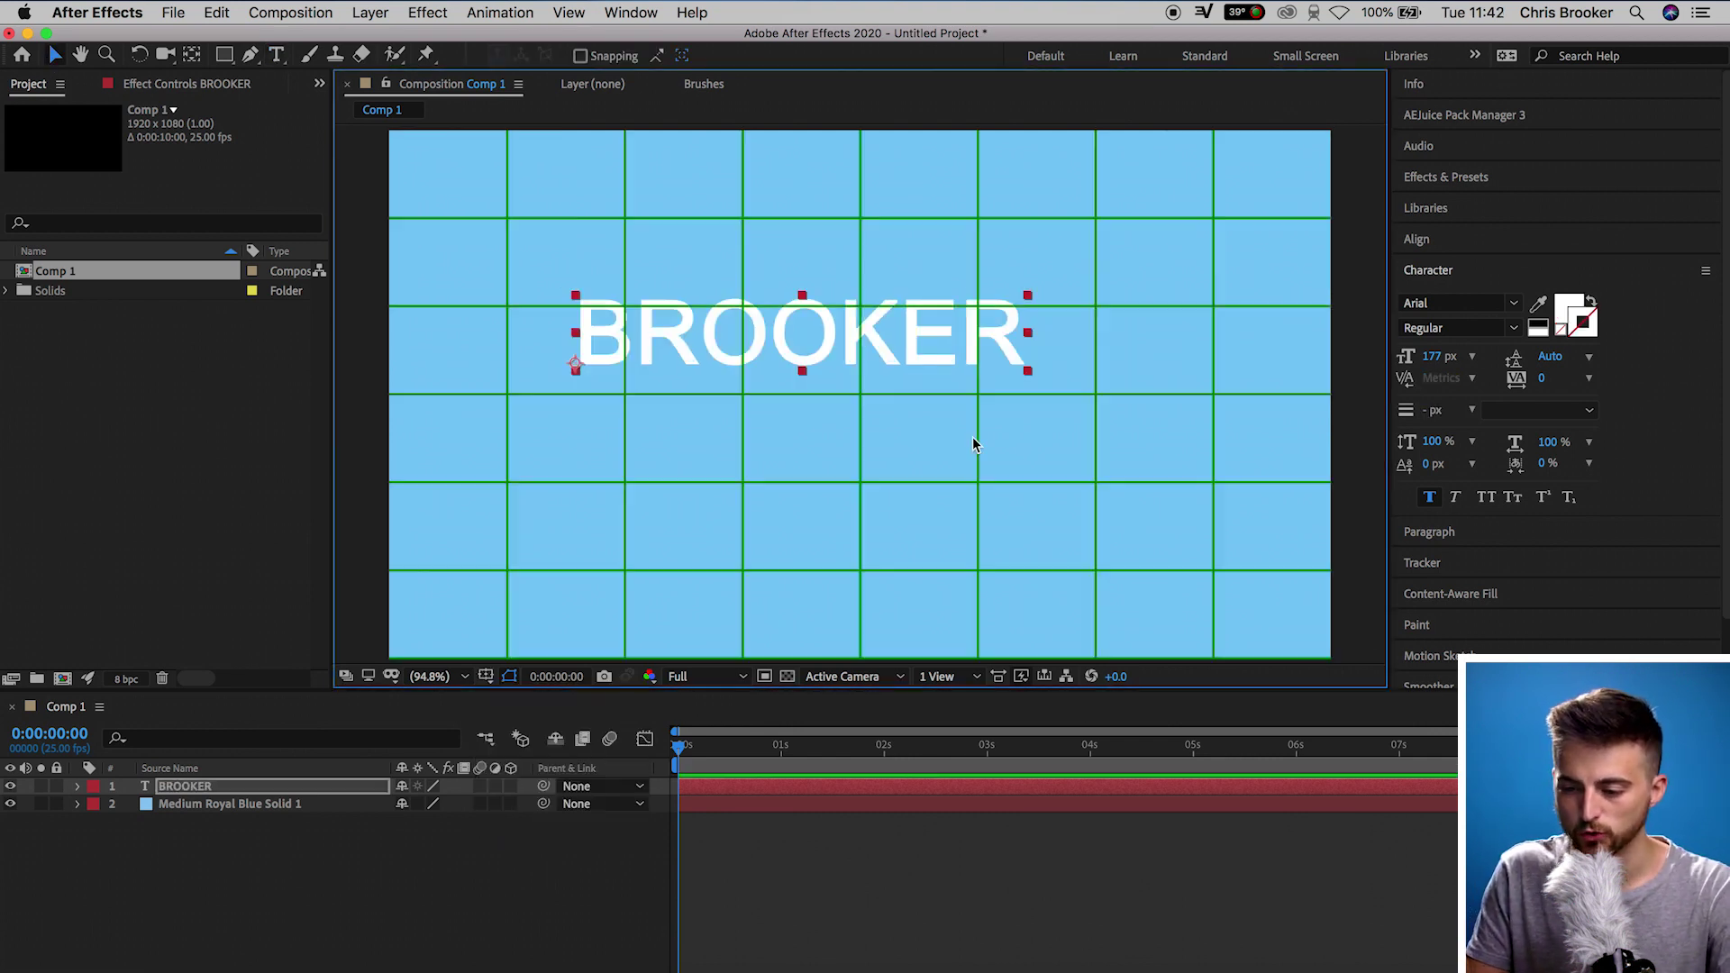
{"action": "left_click_drag", "start_coordinate": [921, 354], "coordinate": [977, 413]}
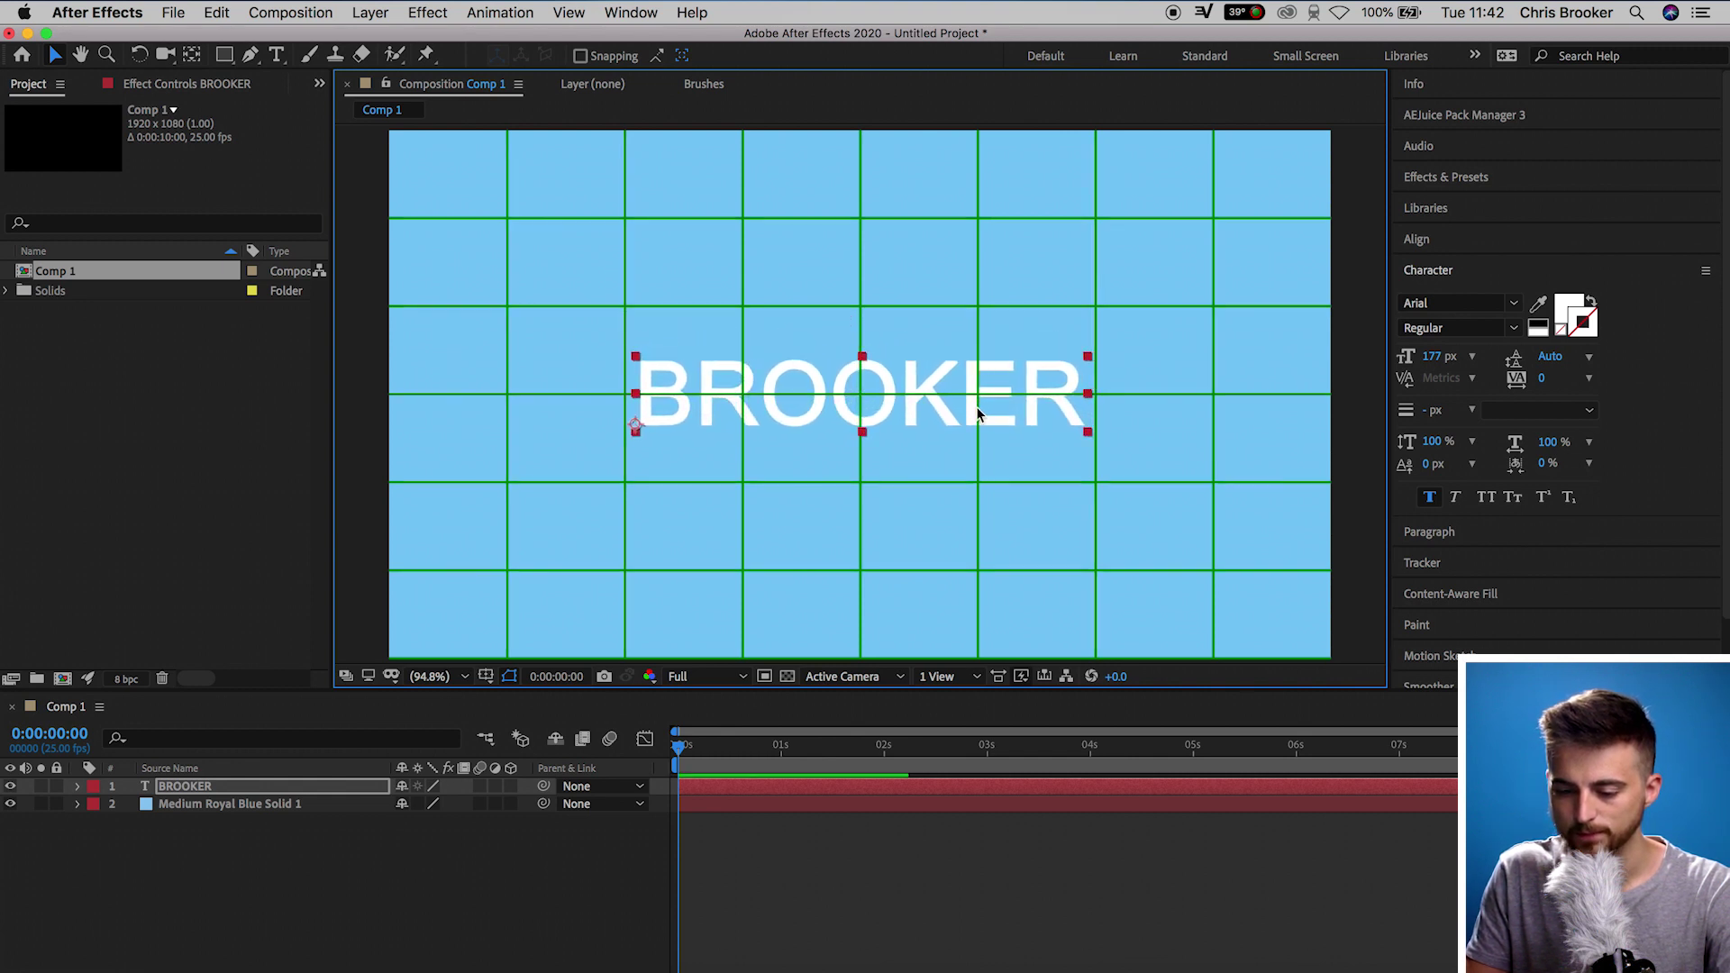
{"action": "left_click", "coordinate": [486, 676]}
{"action": "left_click", "coordinate": [537, 716]}
{"action": "left_click", "coordinate": [975, 907]}
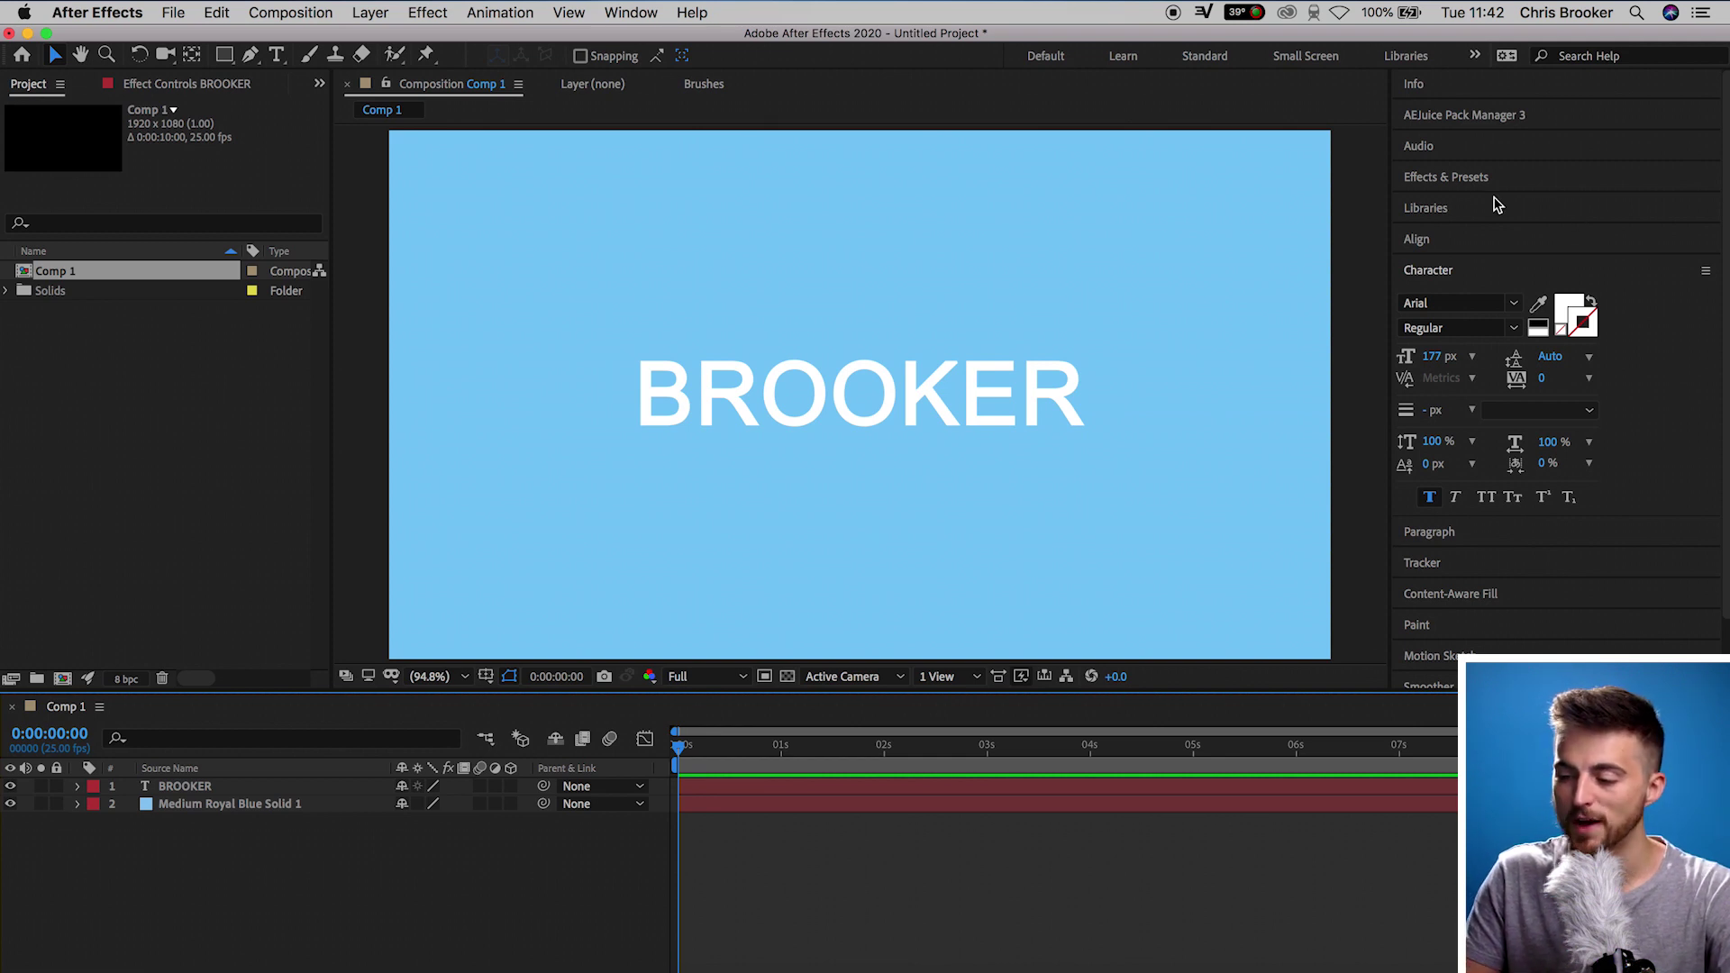
- Apply the Drop Shadow effect, found by searching 'drop', to the BROOKER text layer
{"action": "left_click", "coordinate": [1465, 180]}
{"action": "left_click", "coordinate": [1473, 202]}
{"action": "type", "text": "drop"}
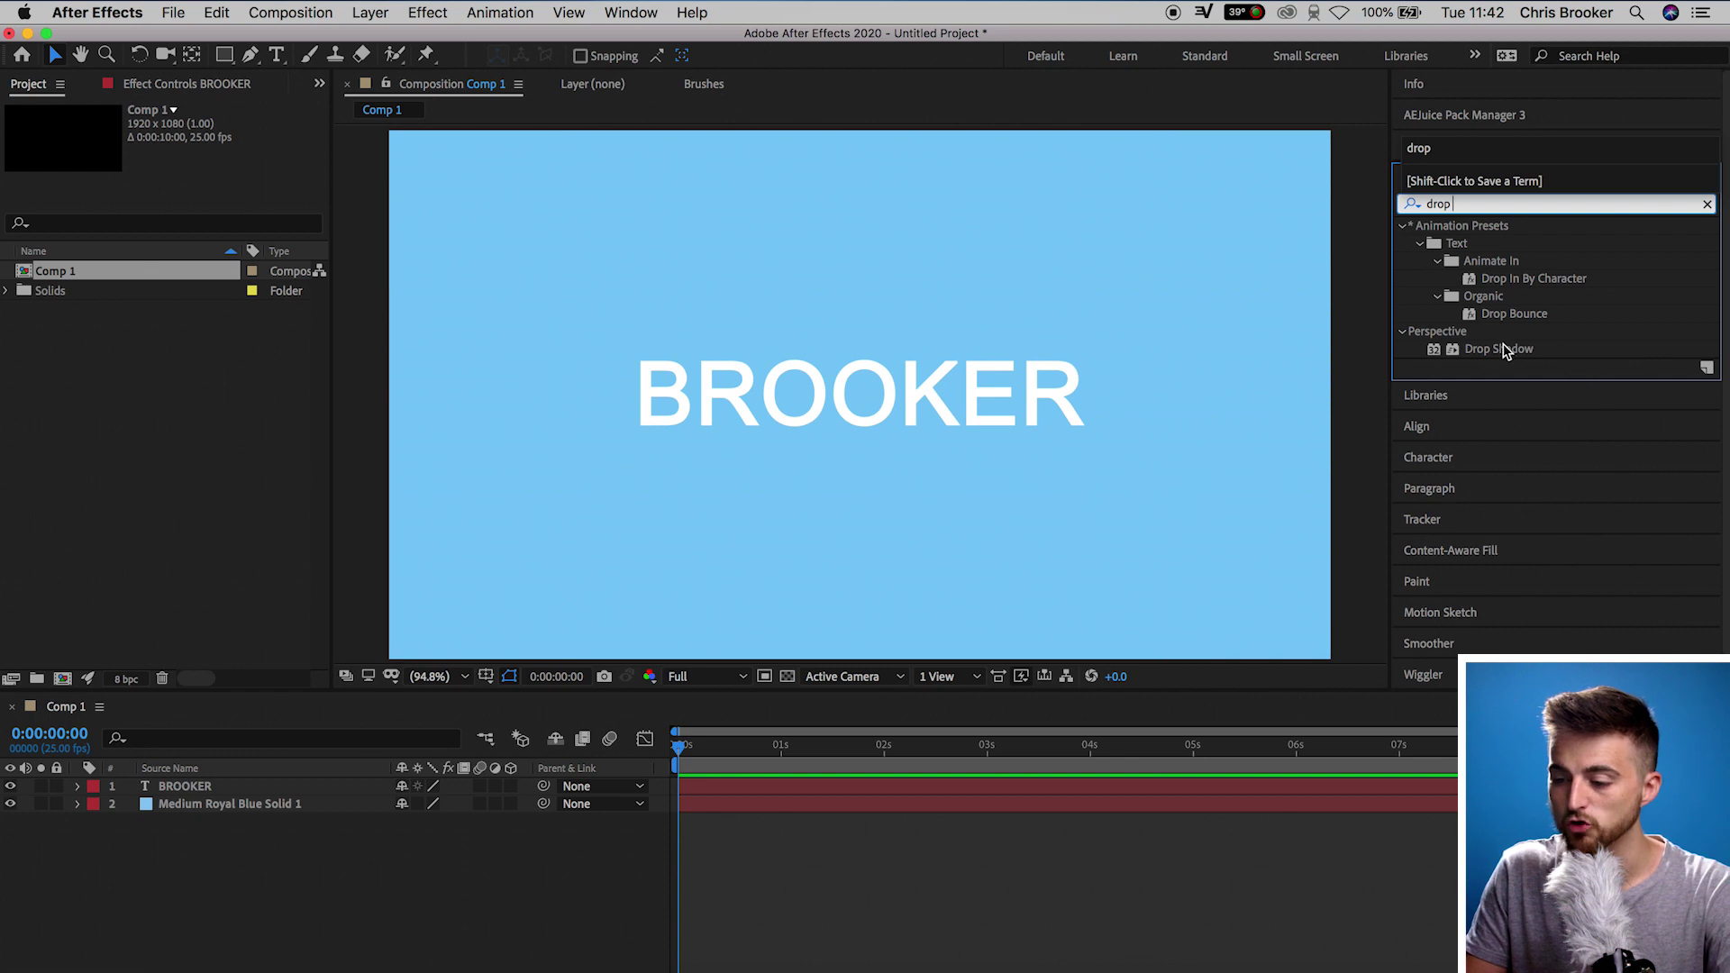
{"action": "left_click_drag", "start_coordinate": [1503, 348], "coordinate": [846, 409]}
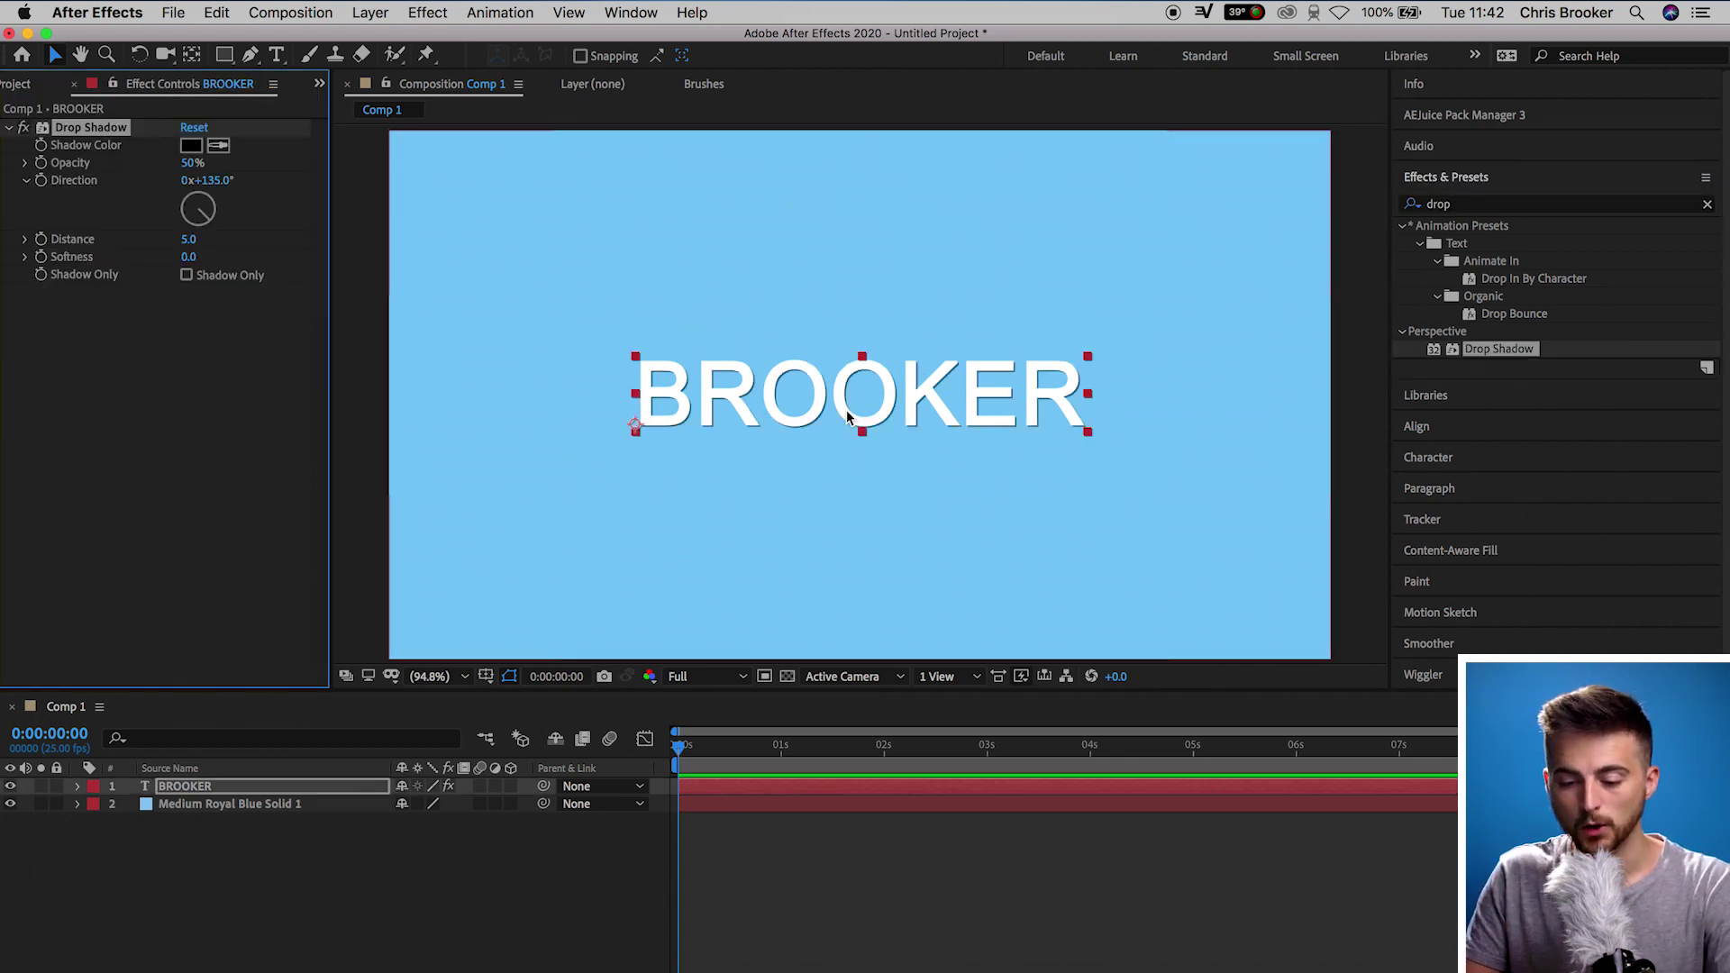
{"action": "left_click", "coordinate": [1433, 458]}
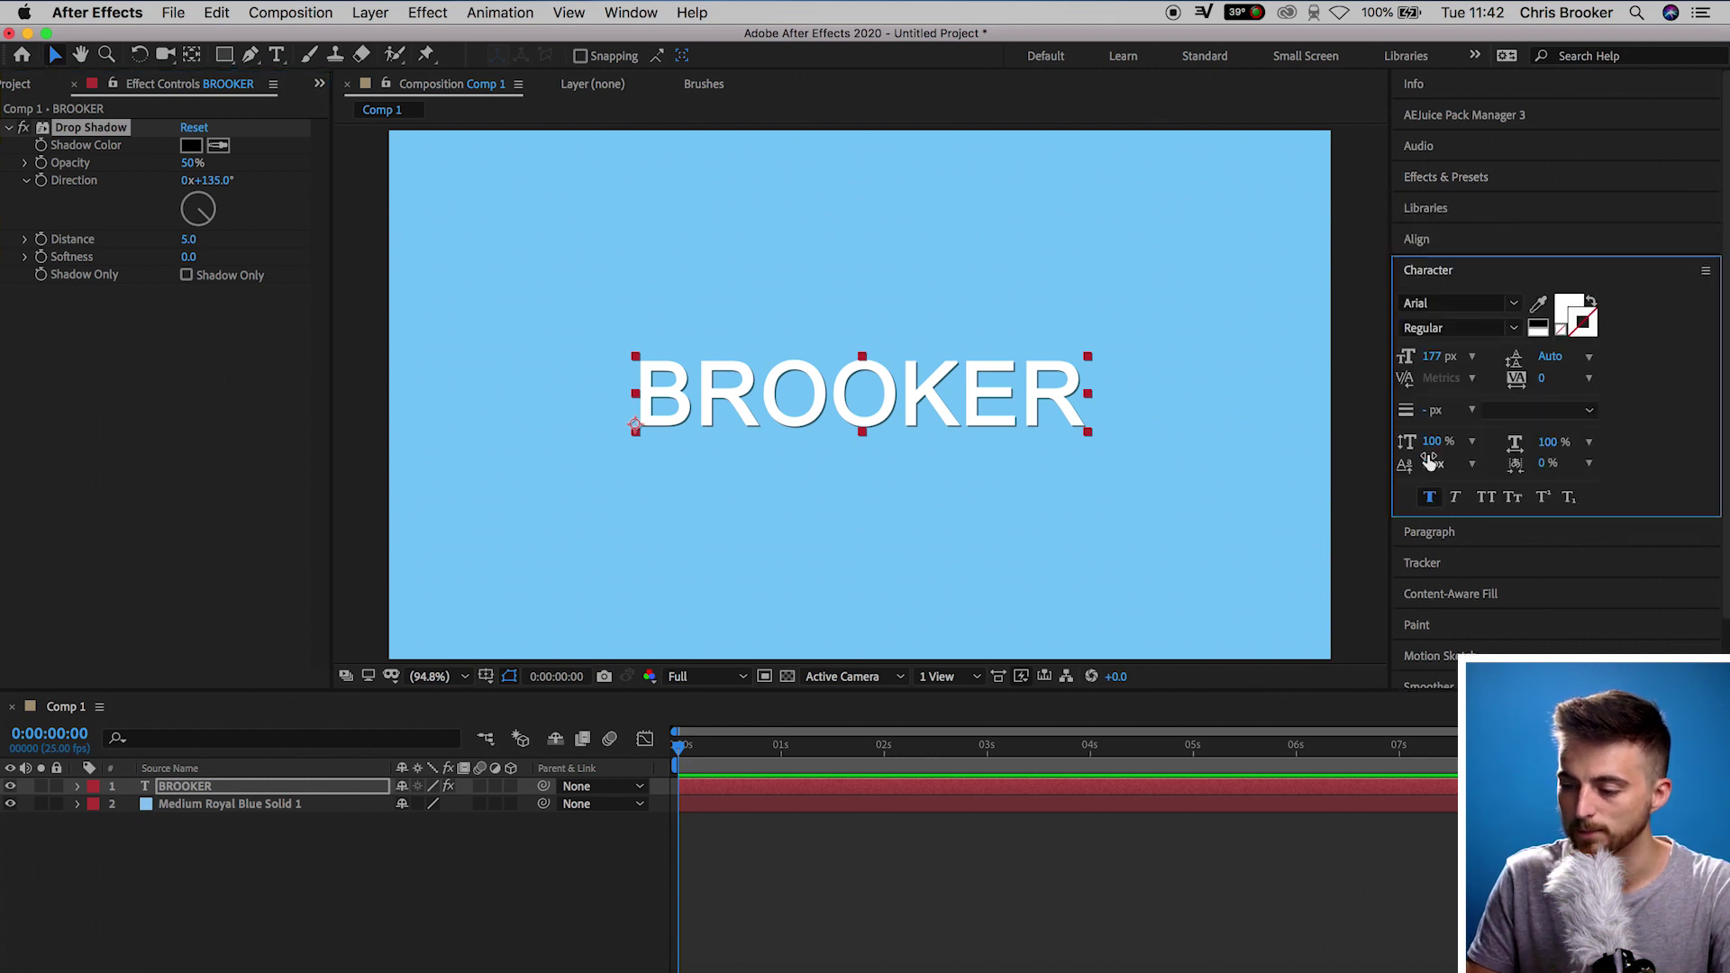
- Eyedrop the blue background so the BROOKER text fill becomes 8DC8F3
{"action": "left_click", "coordinate": [1567, 315]}
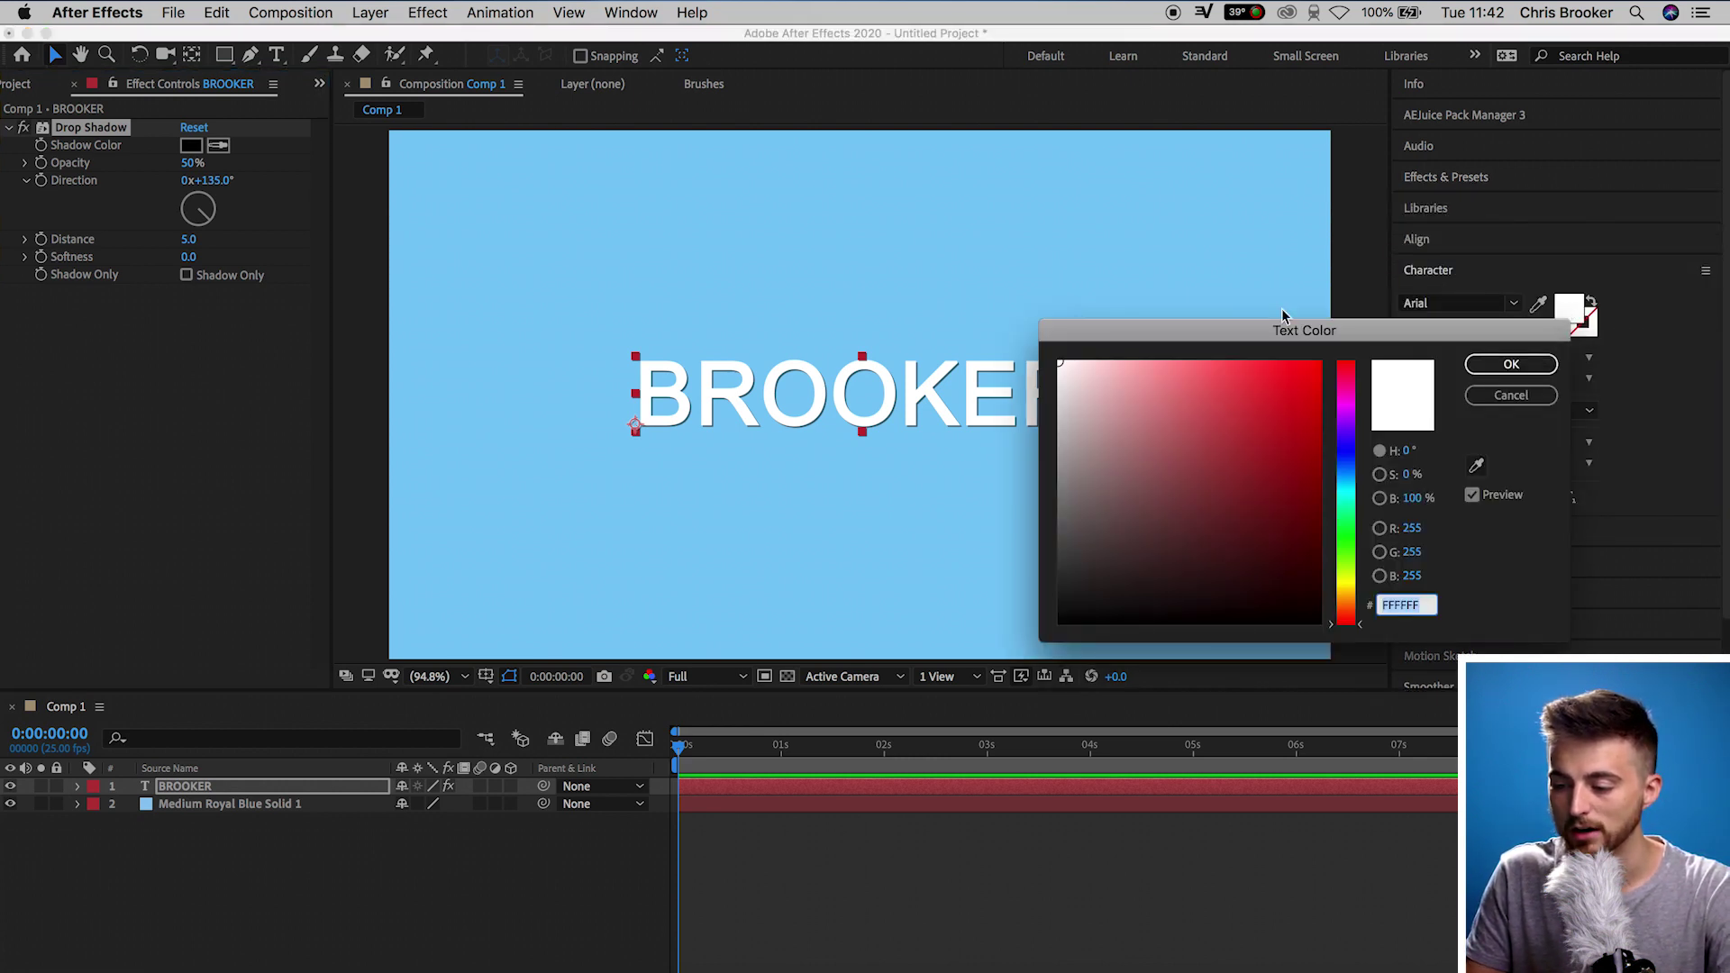
{"action": "left_click", "coordinate": [1478, 466]}
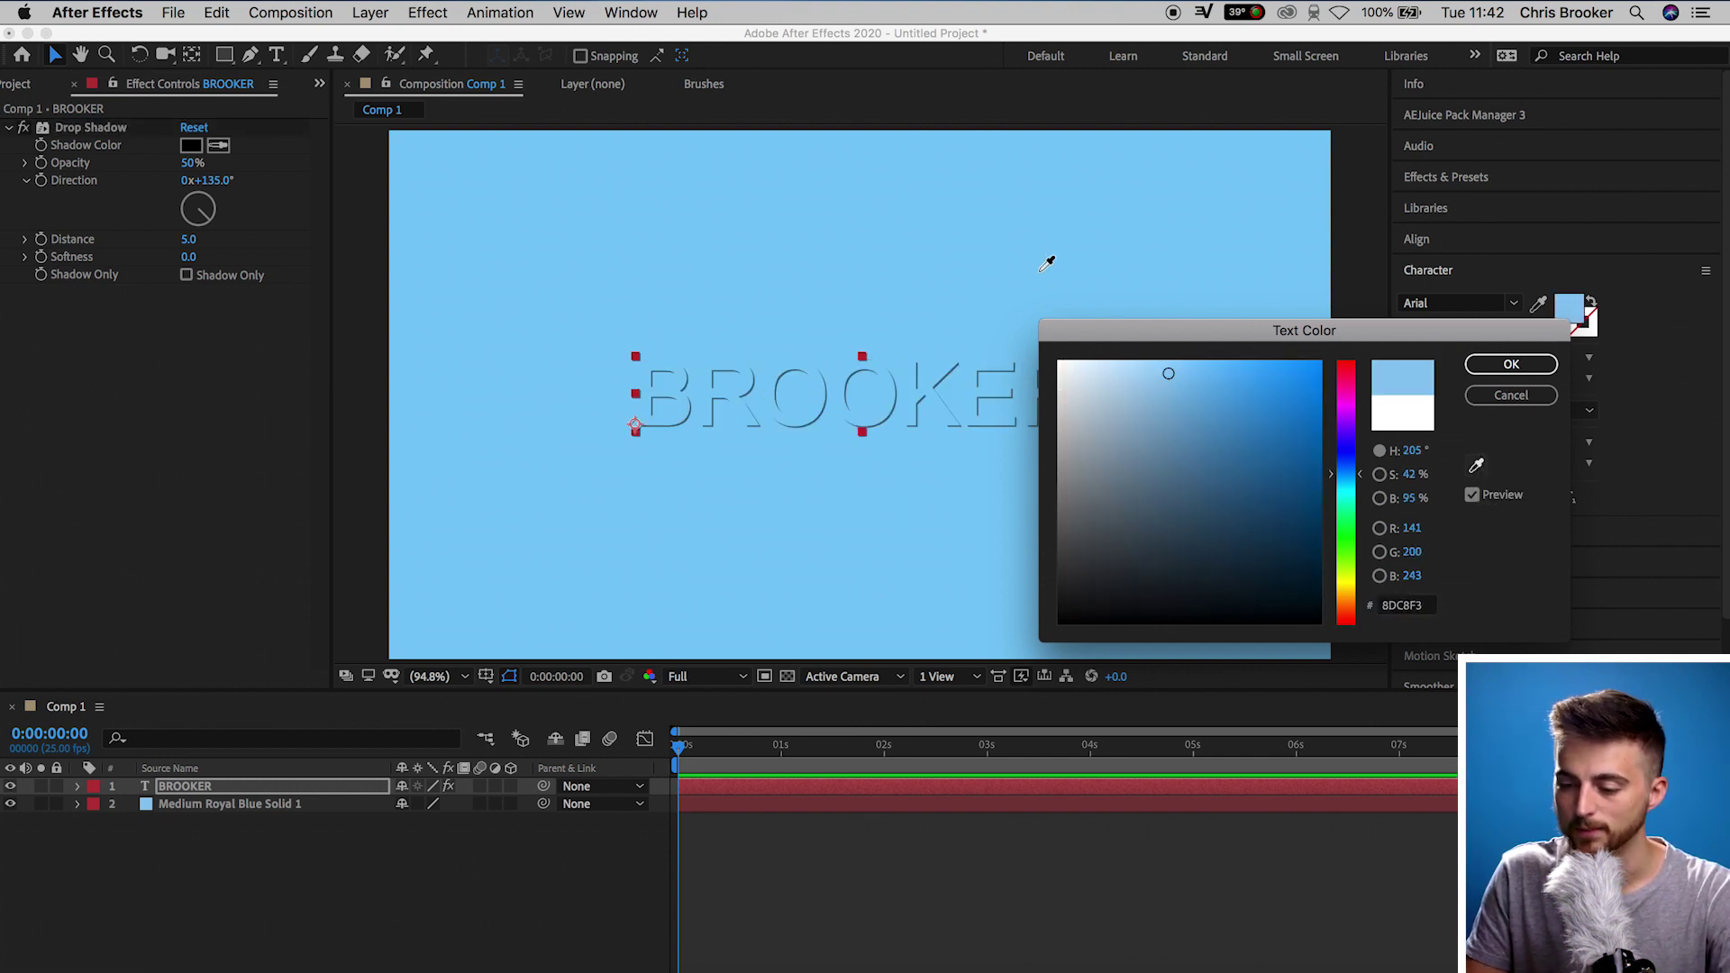
{"action": "left_click", "coordinate": [1042, 229]}
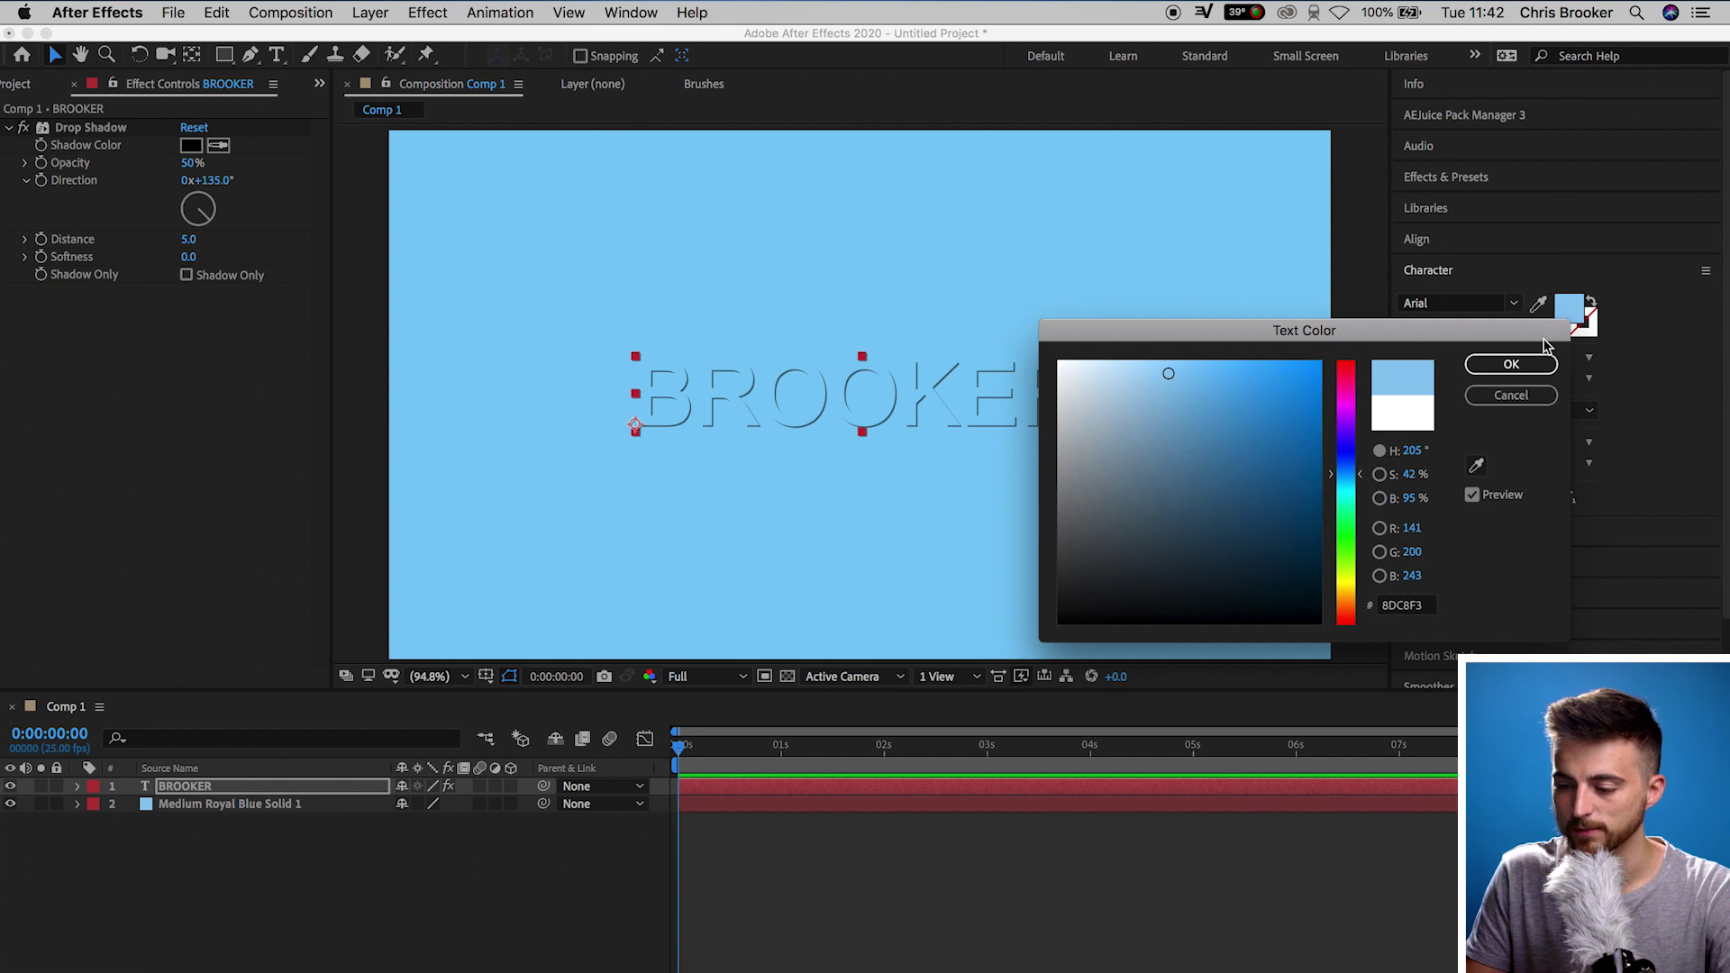
{"action": "left_click", "coordinate": [1511, 364]}
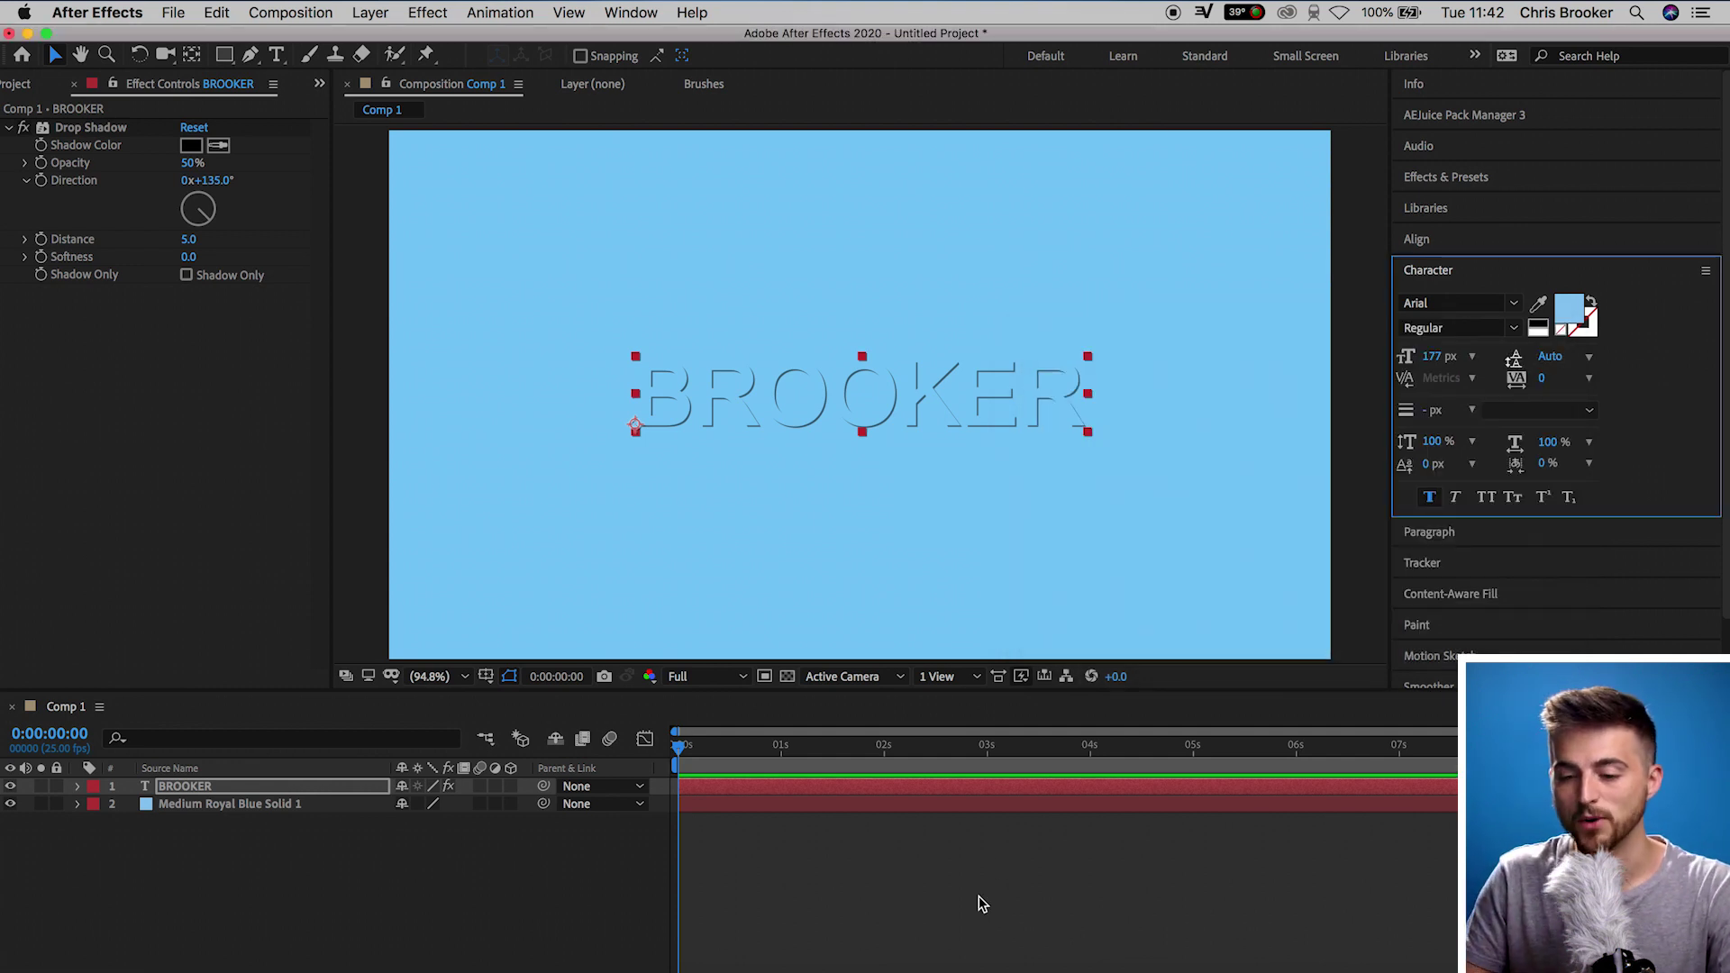
- Raise the Drop Shadow opacity to 100% and keep its direction at 135°
{"action": "left_click", "coordinate": [200, 791]}
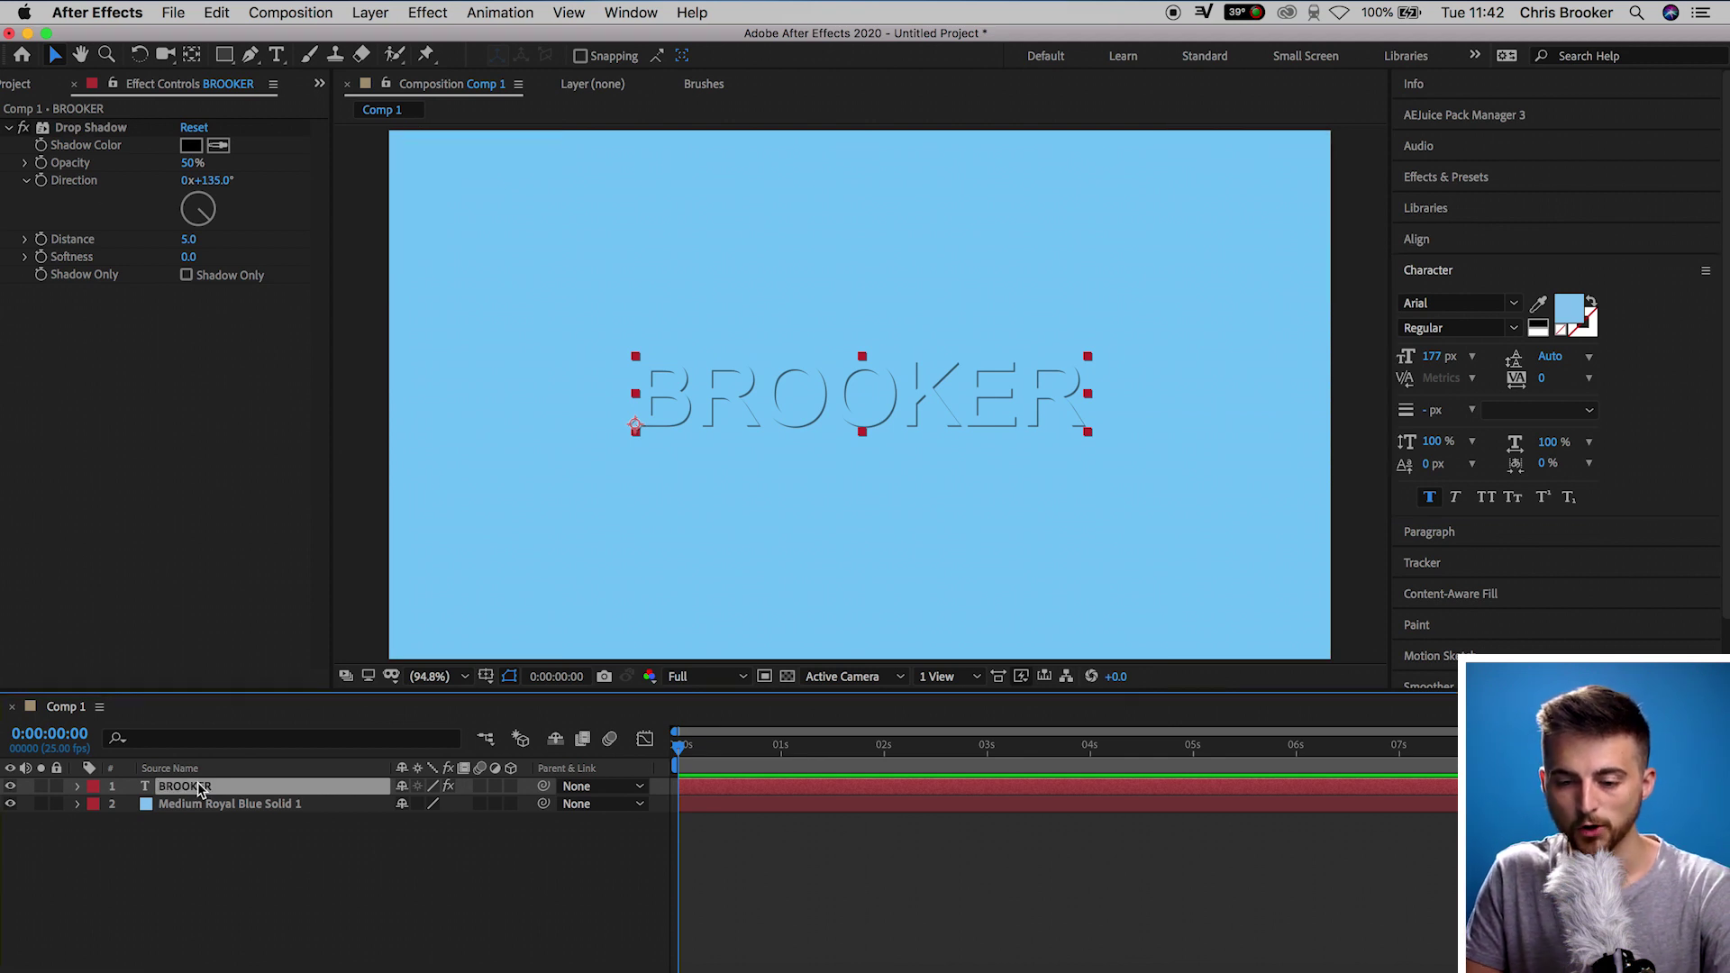
{"action": "left_click", "coordinate": [192, 163]}
{"action": "left_click_drag", "start_coordinate": [192, 163], "coordinate": [378, 176]}
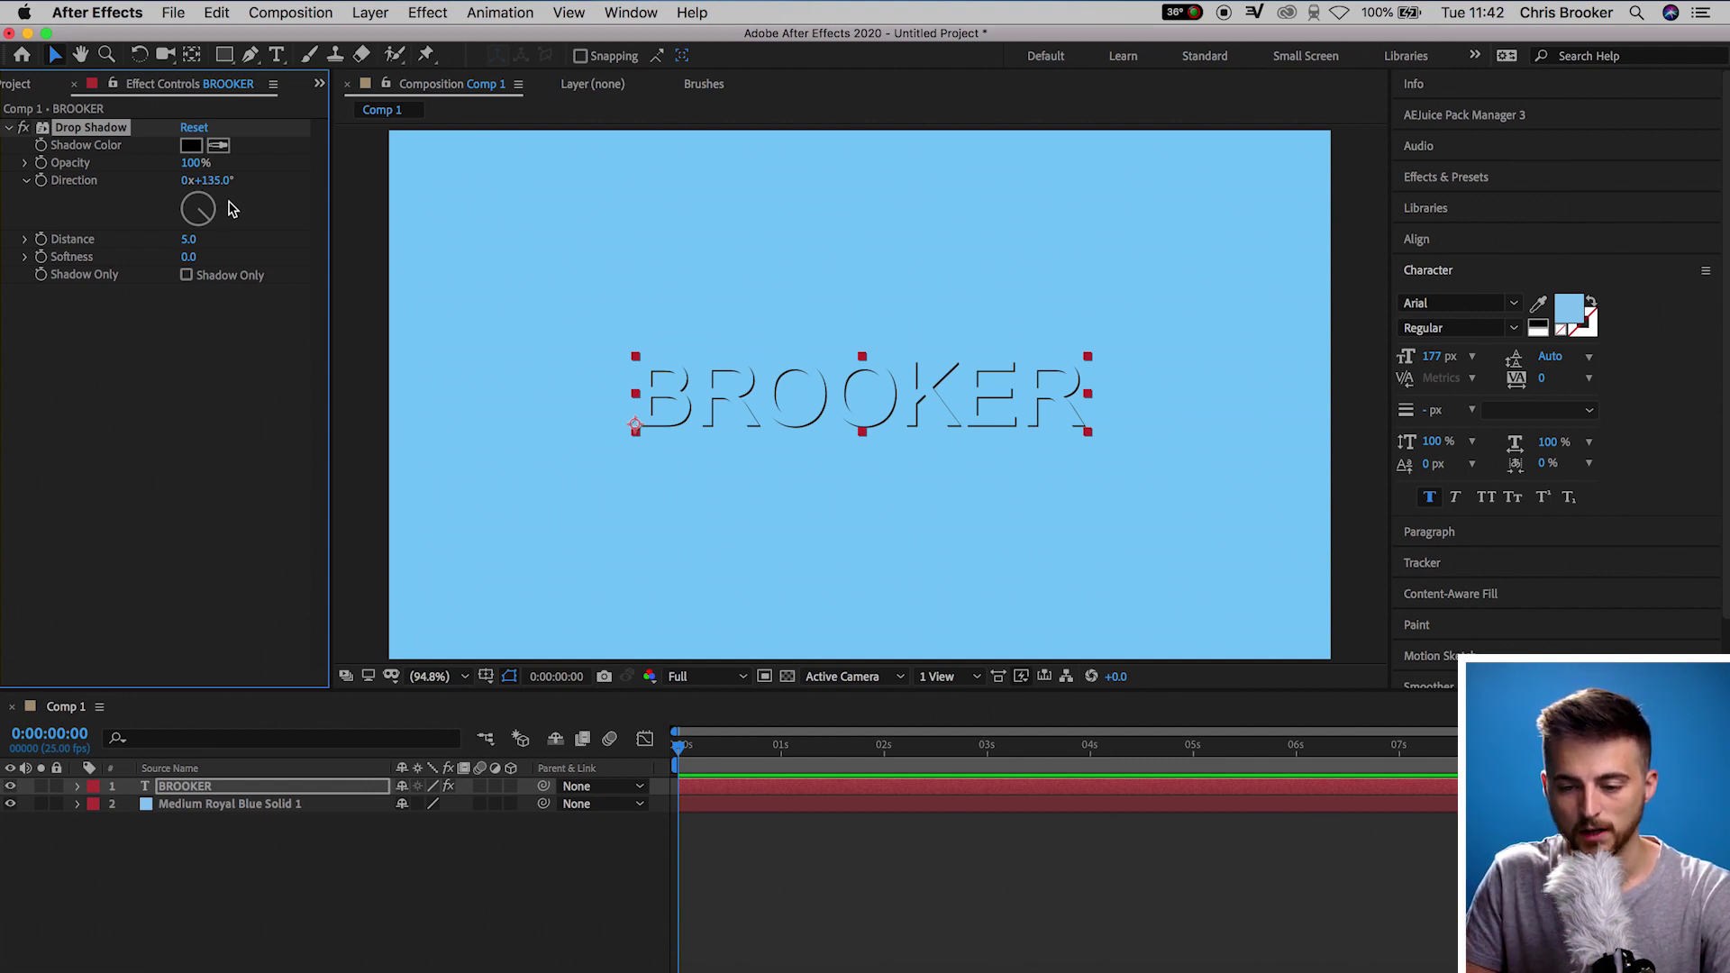
{"action": "left_click_drag", "start_coordinate": [220, 181], "coordinate": [448, 191]}
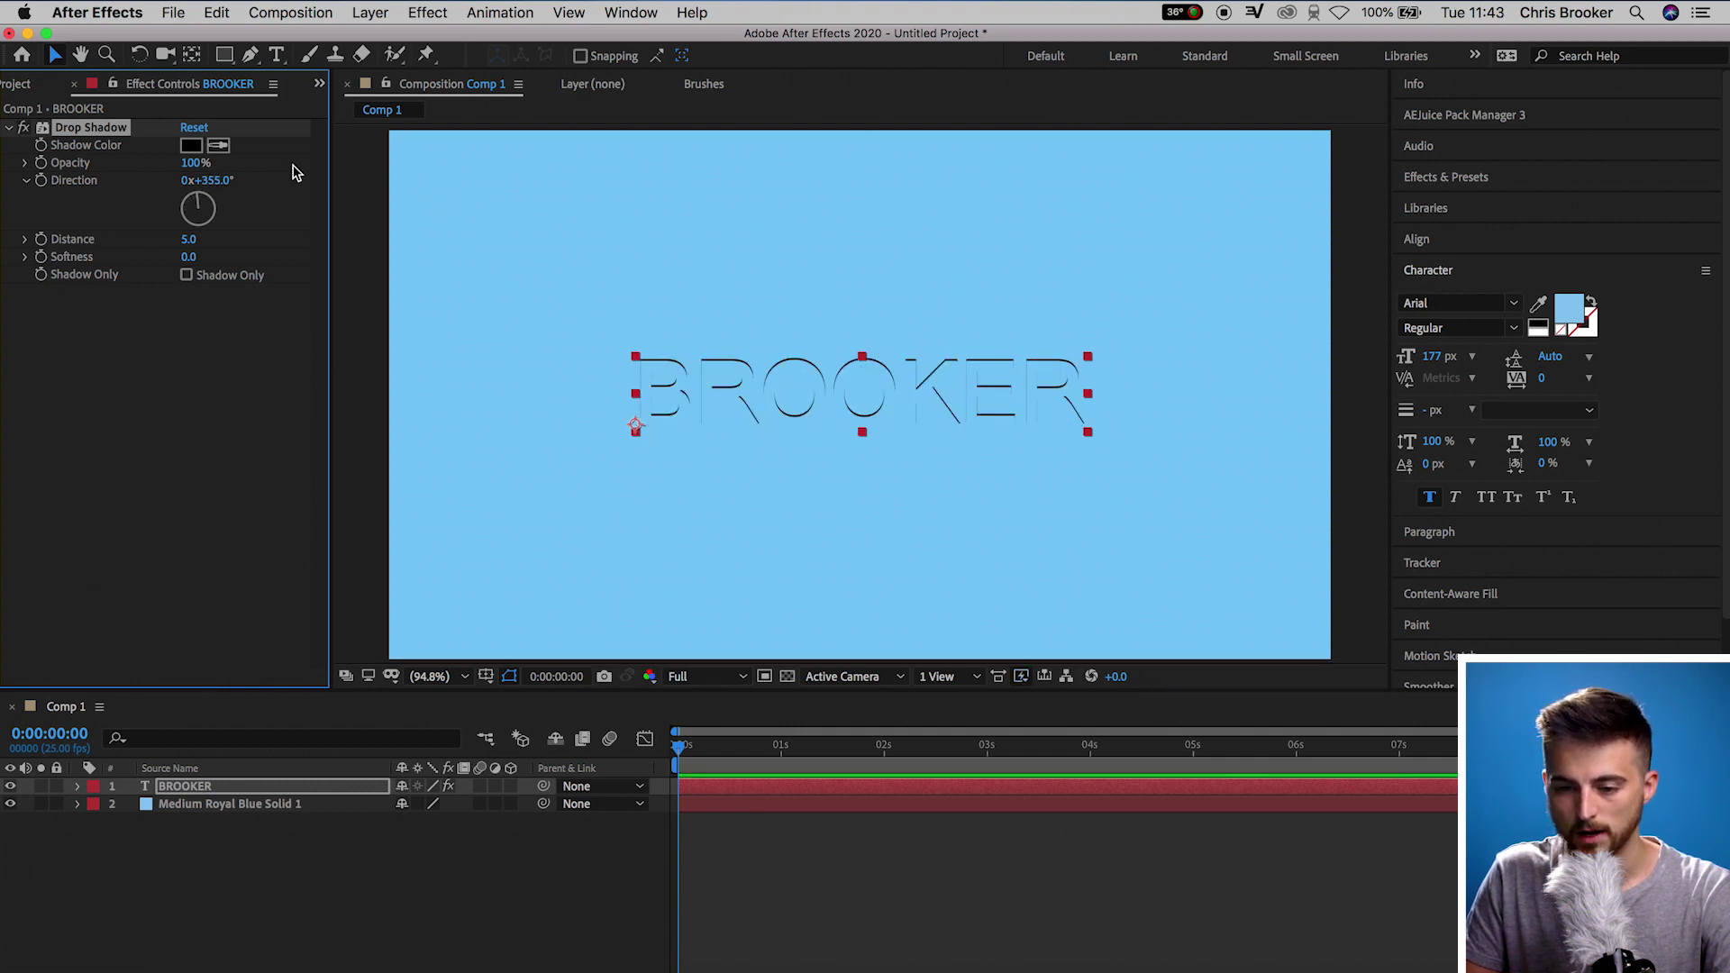
{"action": "left_click_drag", "start_coordinate": [221, 184], "coordinate": [216, 180]}
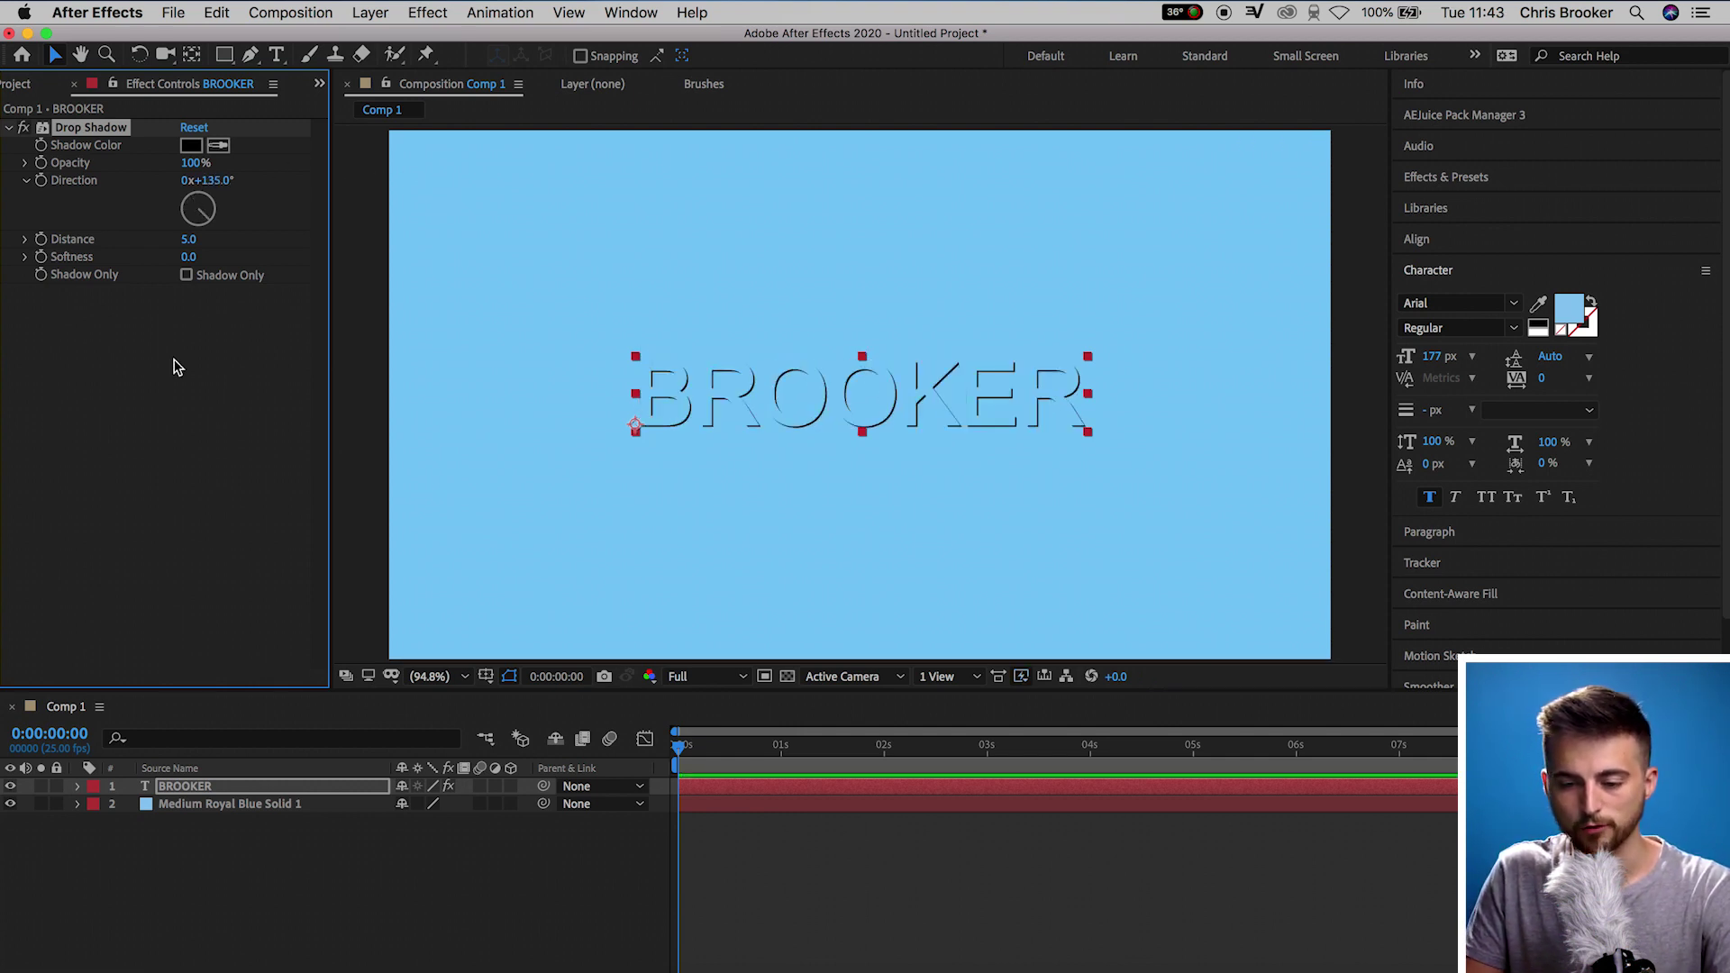
- Set shadow distance to 17 and softness to 71, then reselect the BROOKER layer
{"action": "left_click_drag", "start_coordinate": [189, 239], "coordinate": [209, 243]}
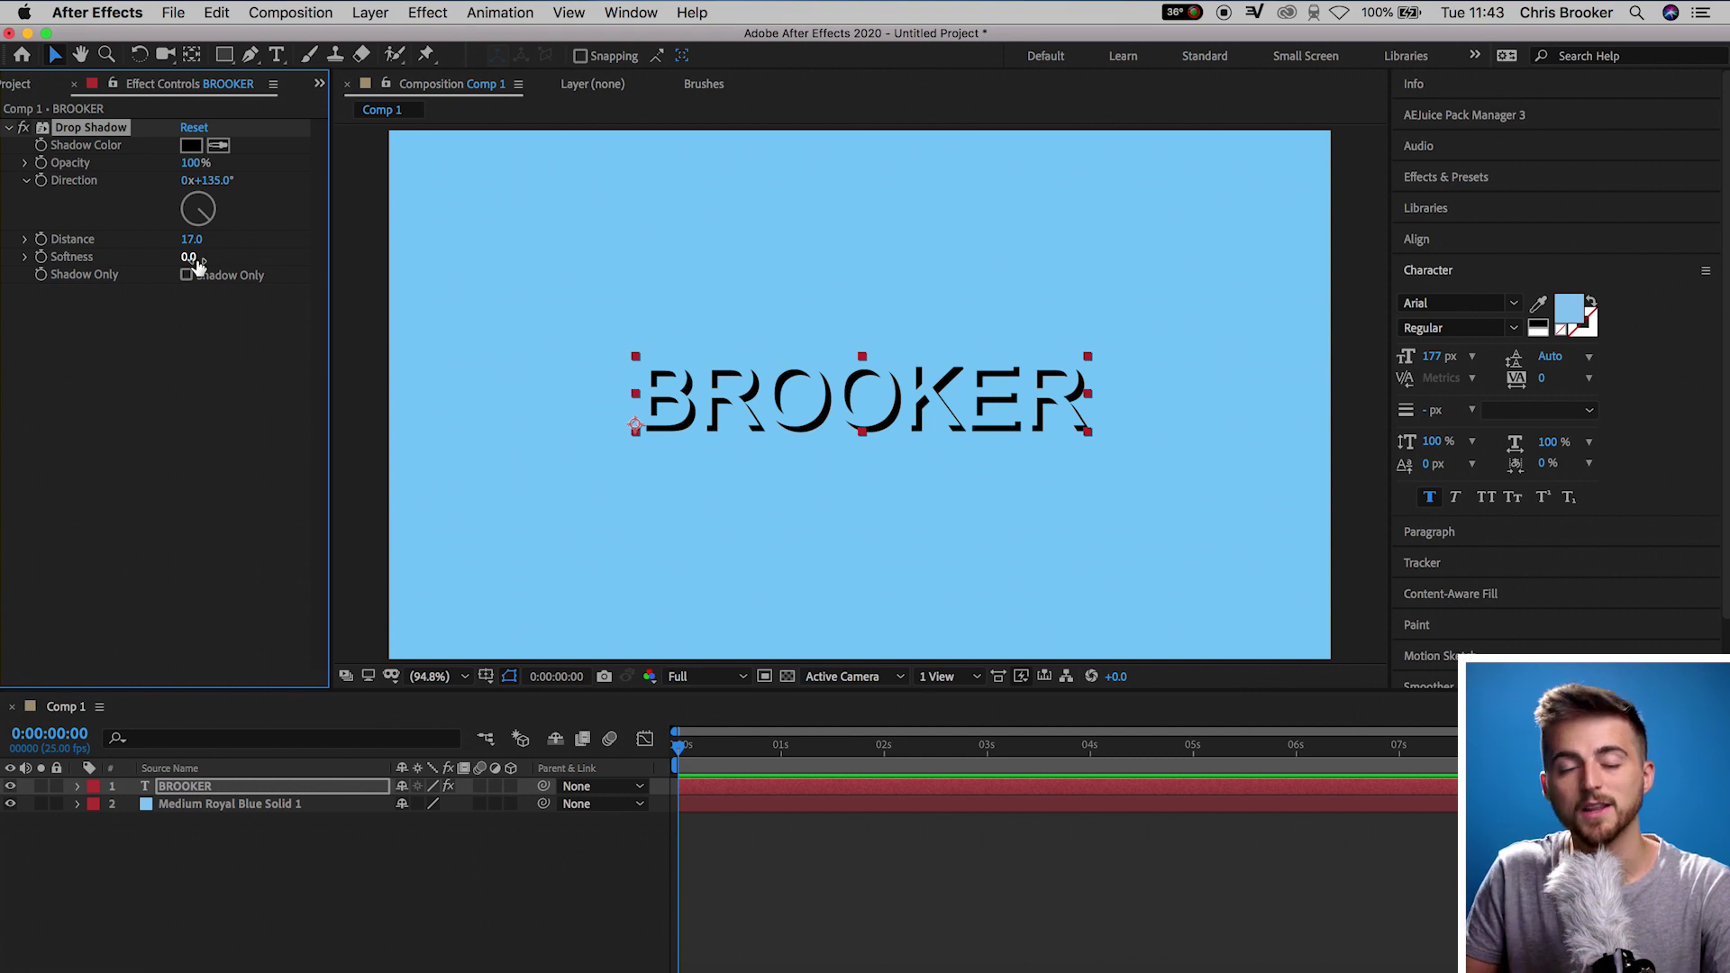
{"action": "left_click_drag", "start_coordinate": [197, 266], "coordinate": [267, 261]}
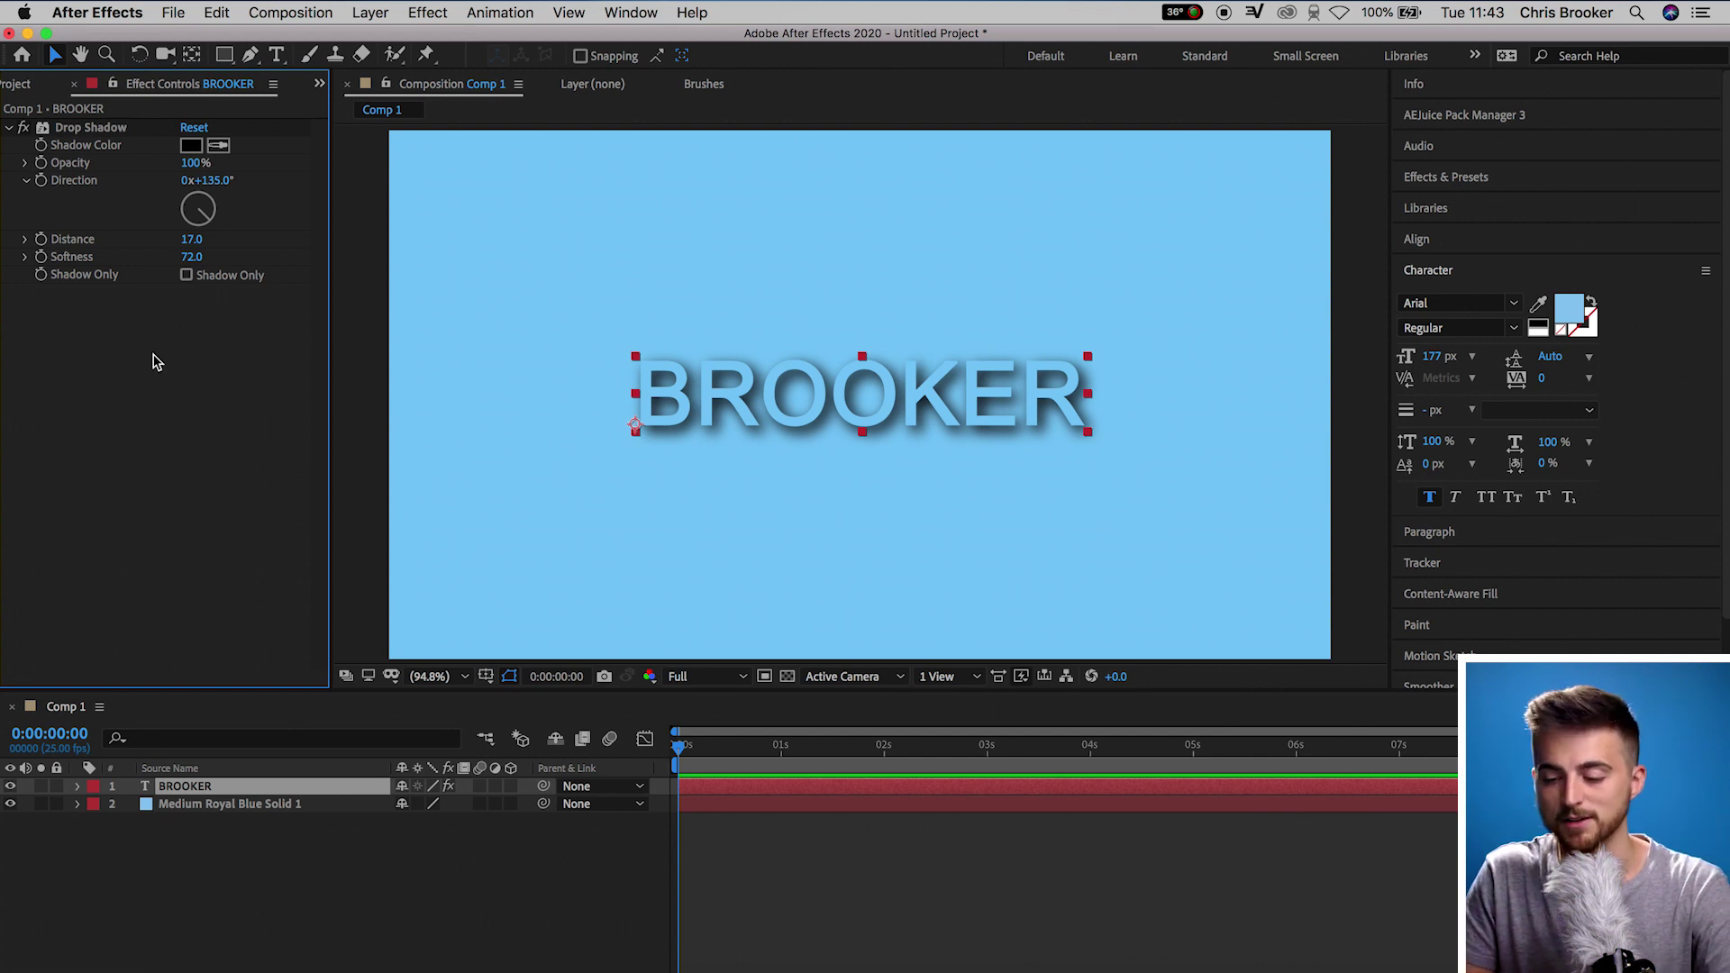
{"action": "mouse_move", "coordinate": [191, 257]}
{"action": "left_mouse_down"}
{"action": "mouse_move", "coordinate": [340, 256]}
{"action": "mouse_move", "coordinate": [205, 270]}
{"action": "left_mouse_up"}
{"action": "left_click", "coordinate": [216, 433]}
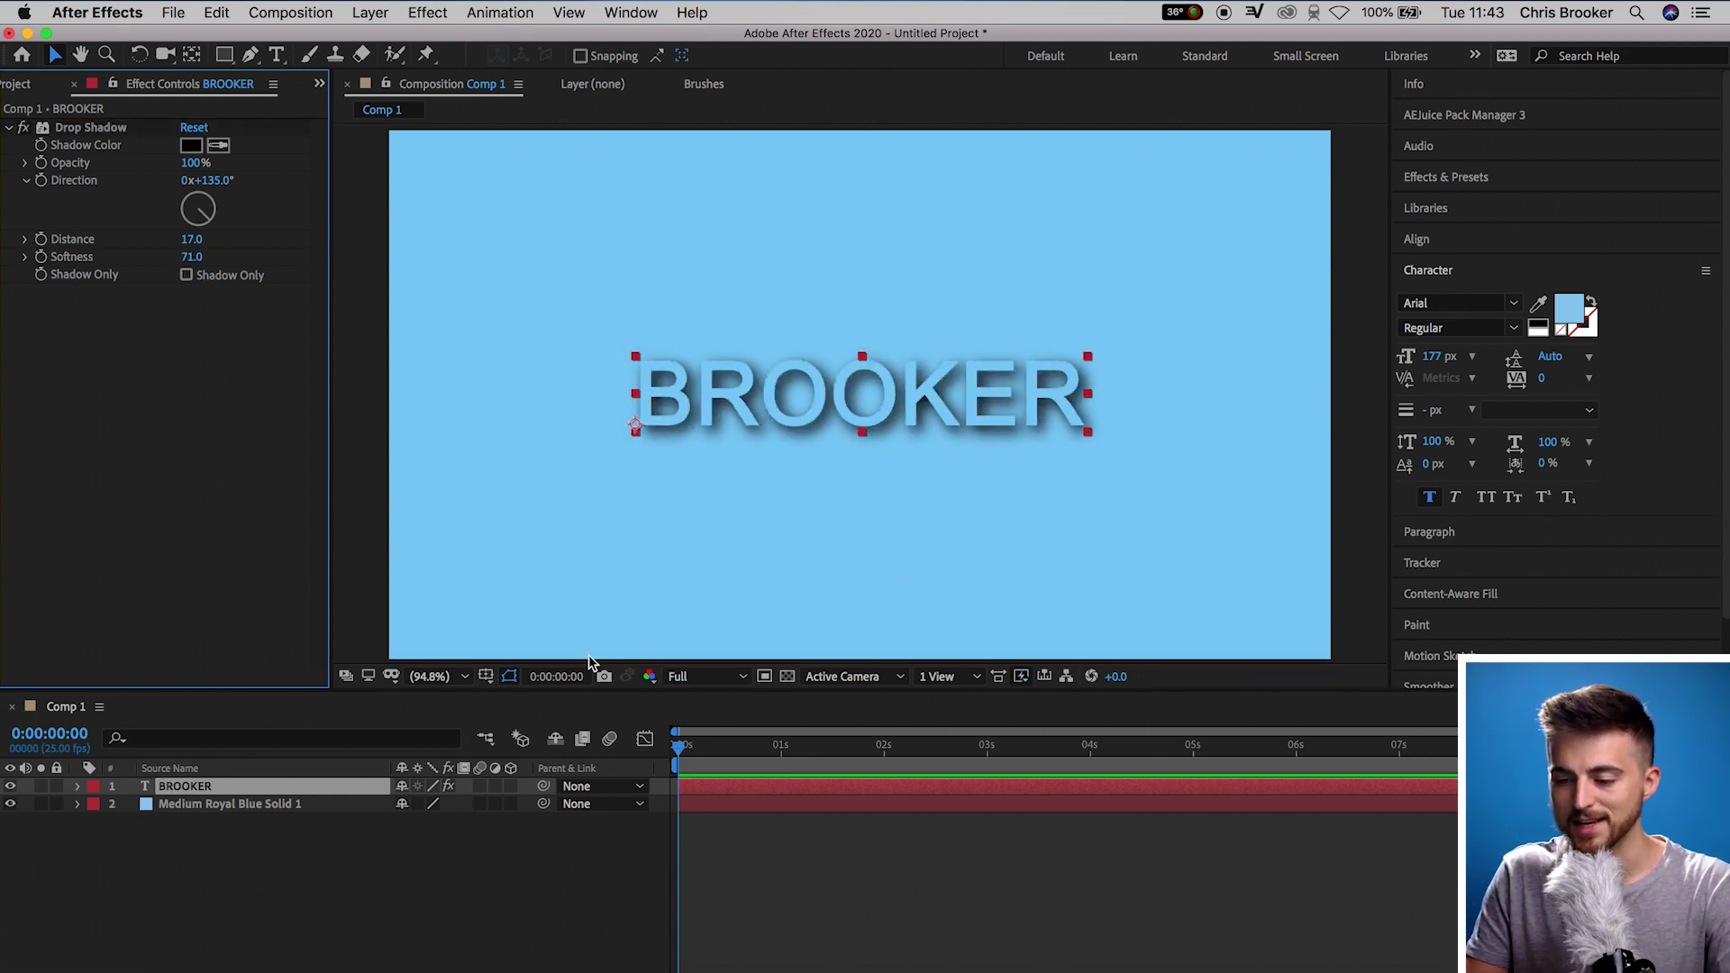
{"action": "left_click", "coordinate": [816, 803]}
{"action": "left_click", "coordinate": [743, 878]}
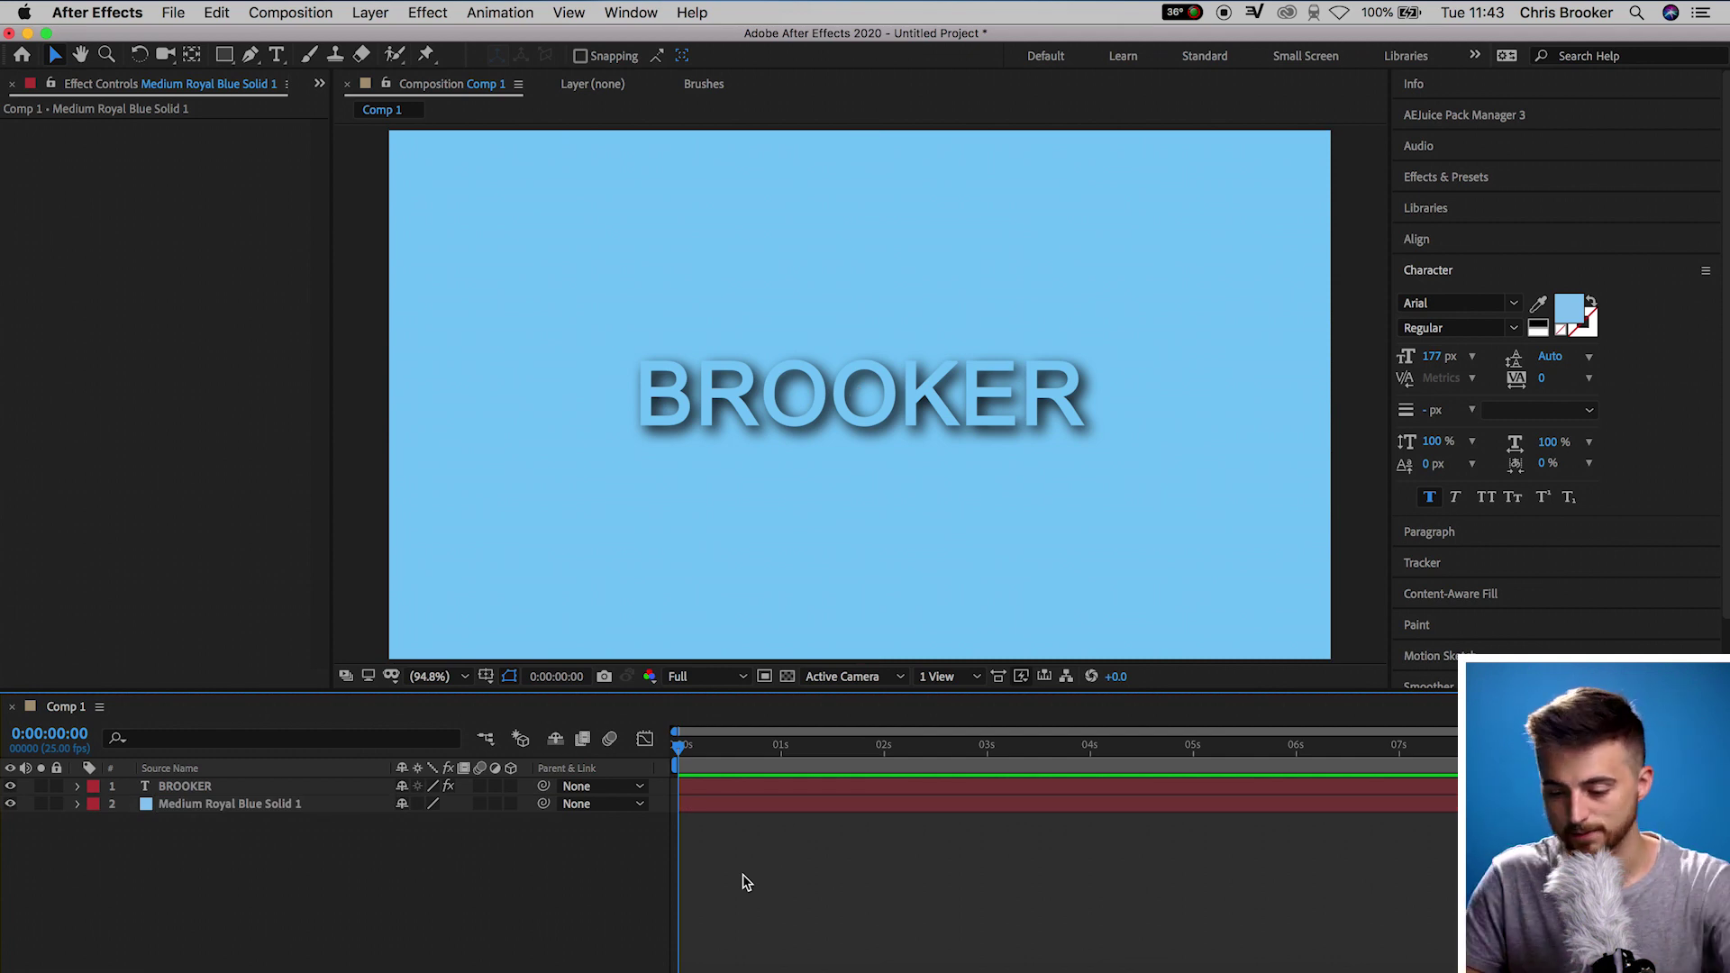
{"action": "left_click", "coordinate": [766, 786]}
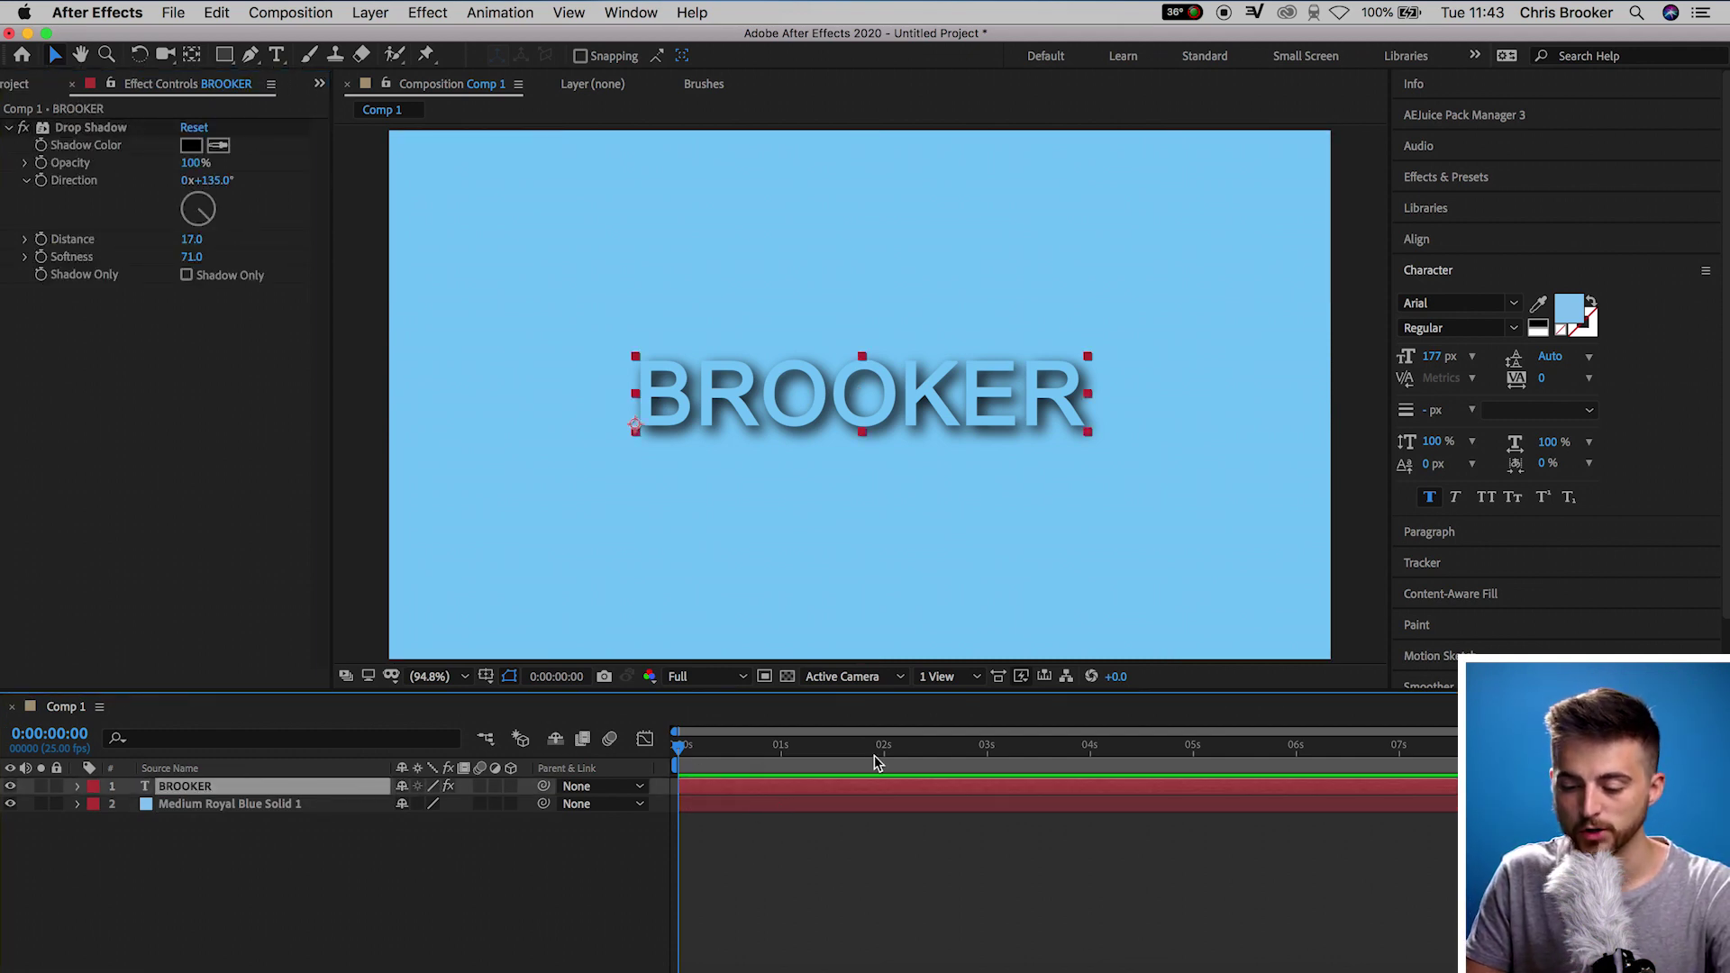
- Keyframe shadow Direction at 135° at 0 s and 233° at 5 s, then preview
{"action": "left_click_drag", "start_coordinate": [874, 762], "coordinate": [633, 776]}
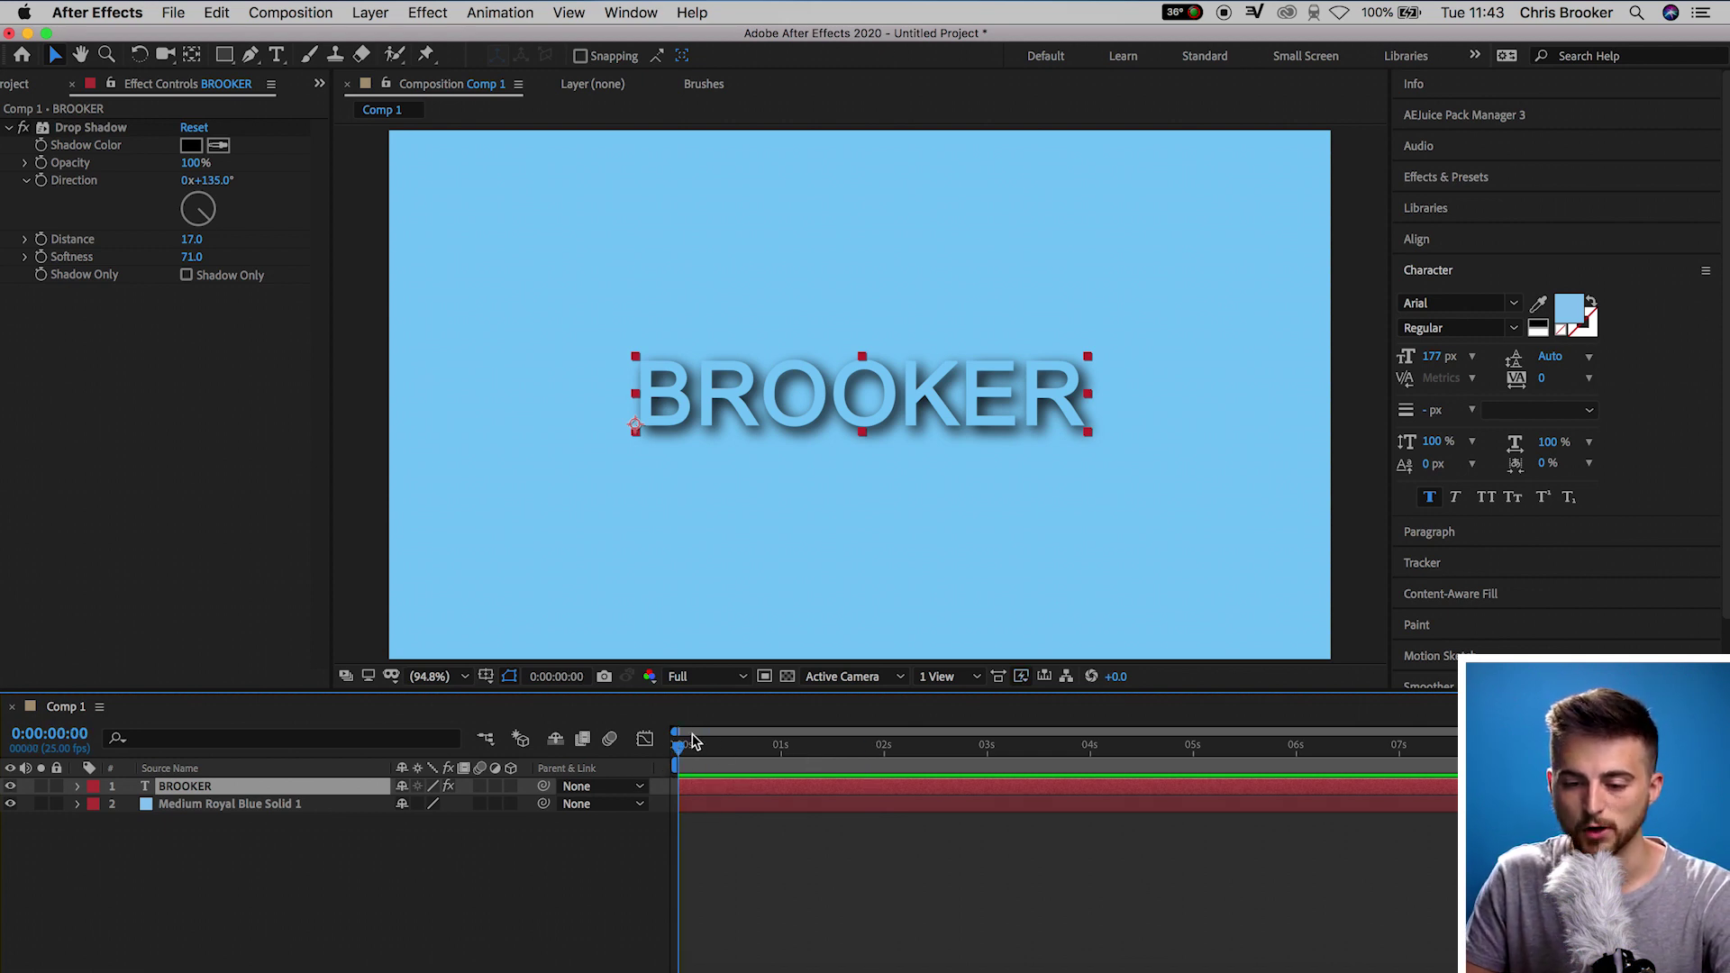
{"action": "left_click", "coordinate": [88, 181]}
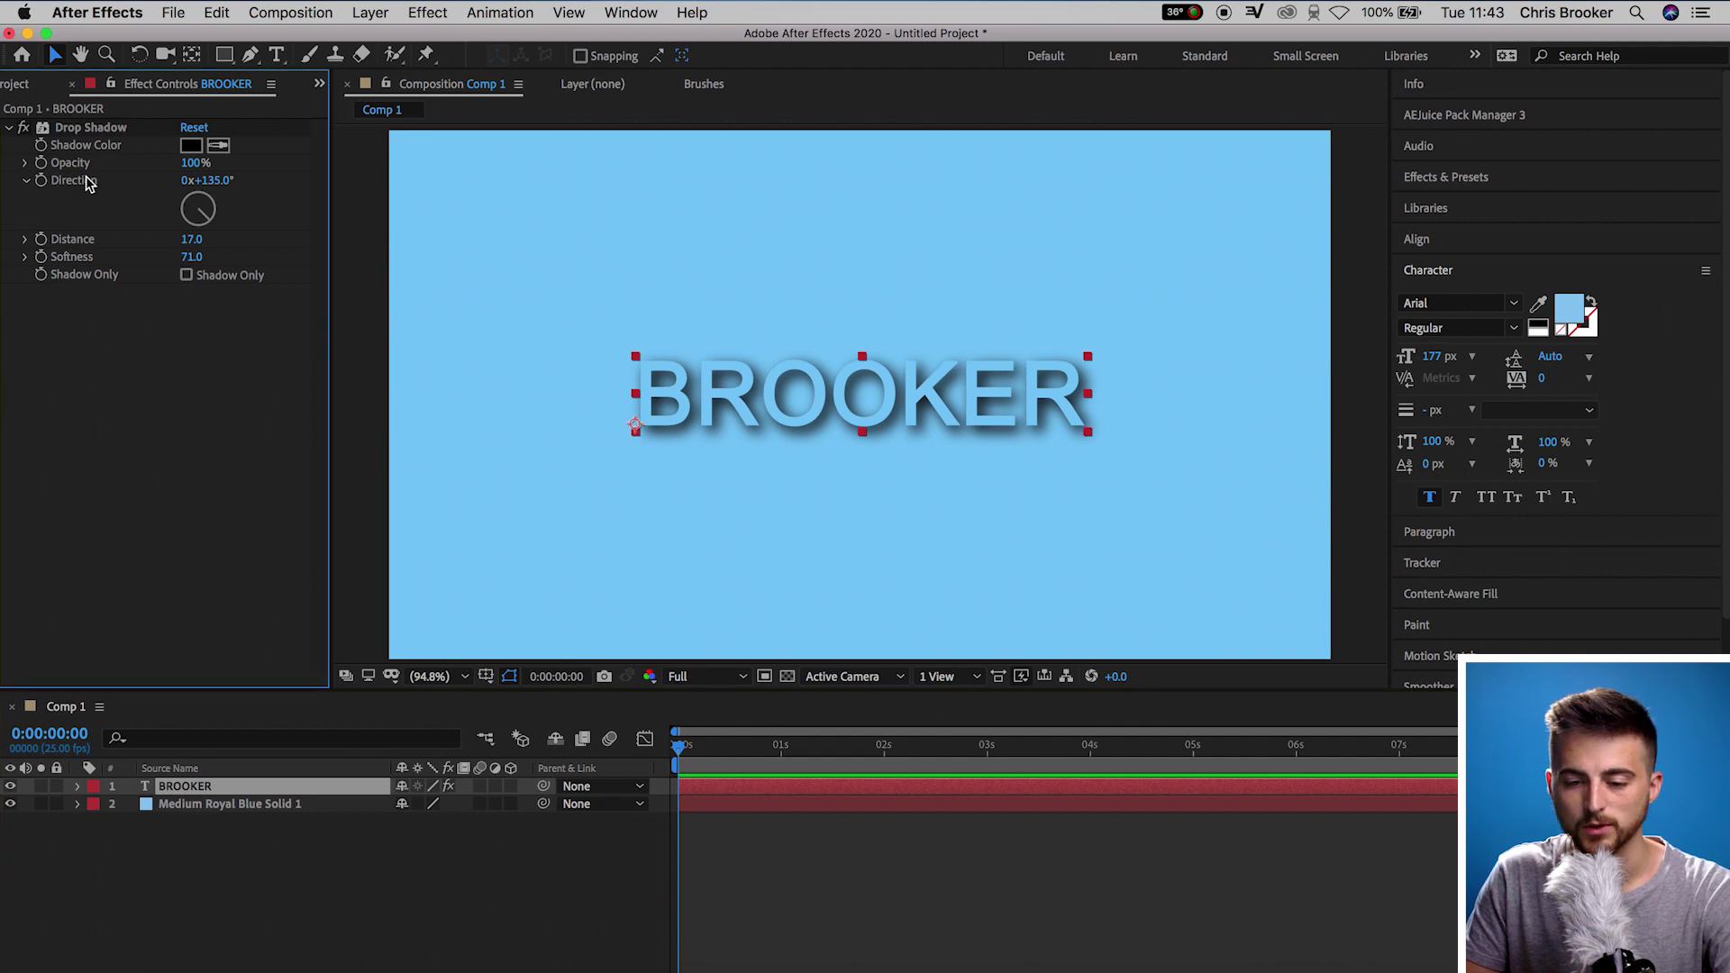
{"action": "left_click", "coordinate": [40, 184]}
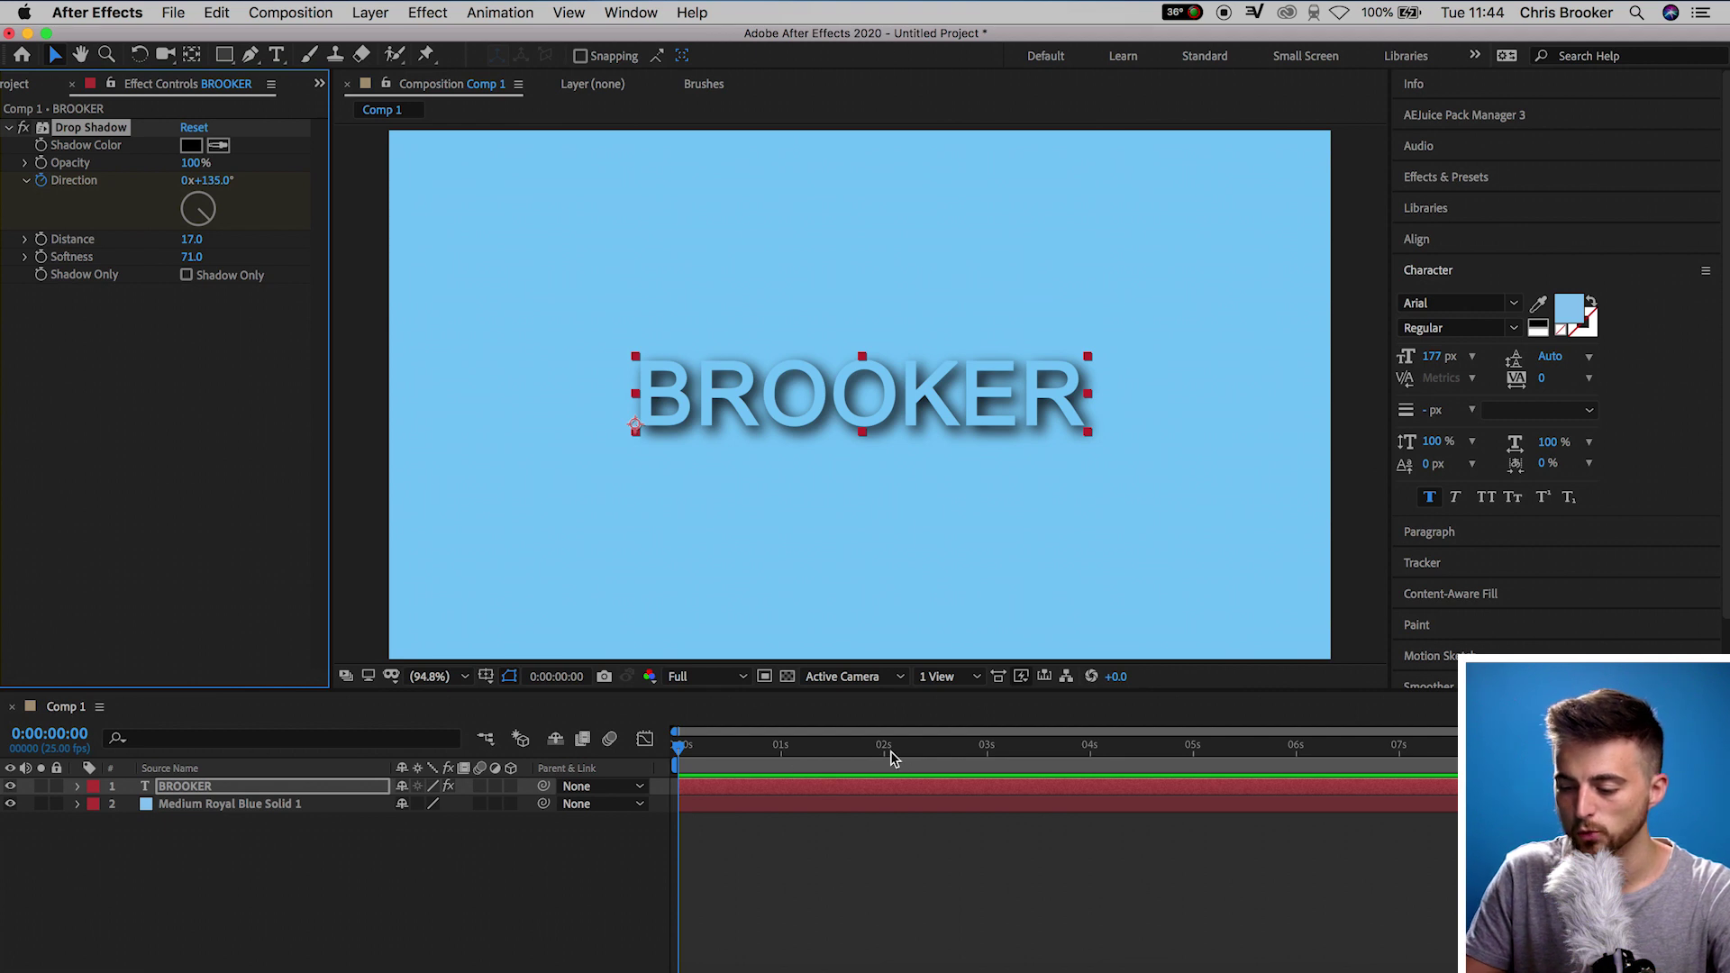
{"action": "left_click_drag", "start_coordinate": [890, 753], "coordinate": [1196, 771]}
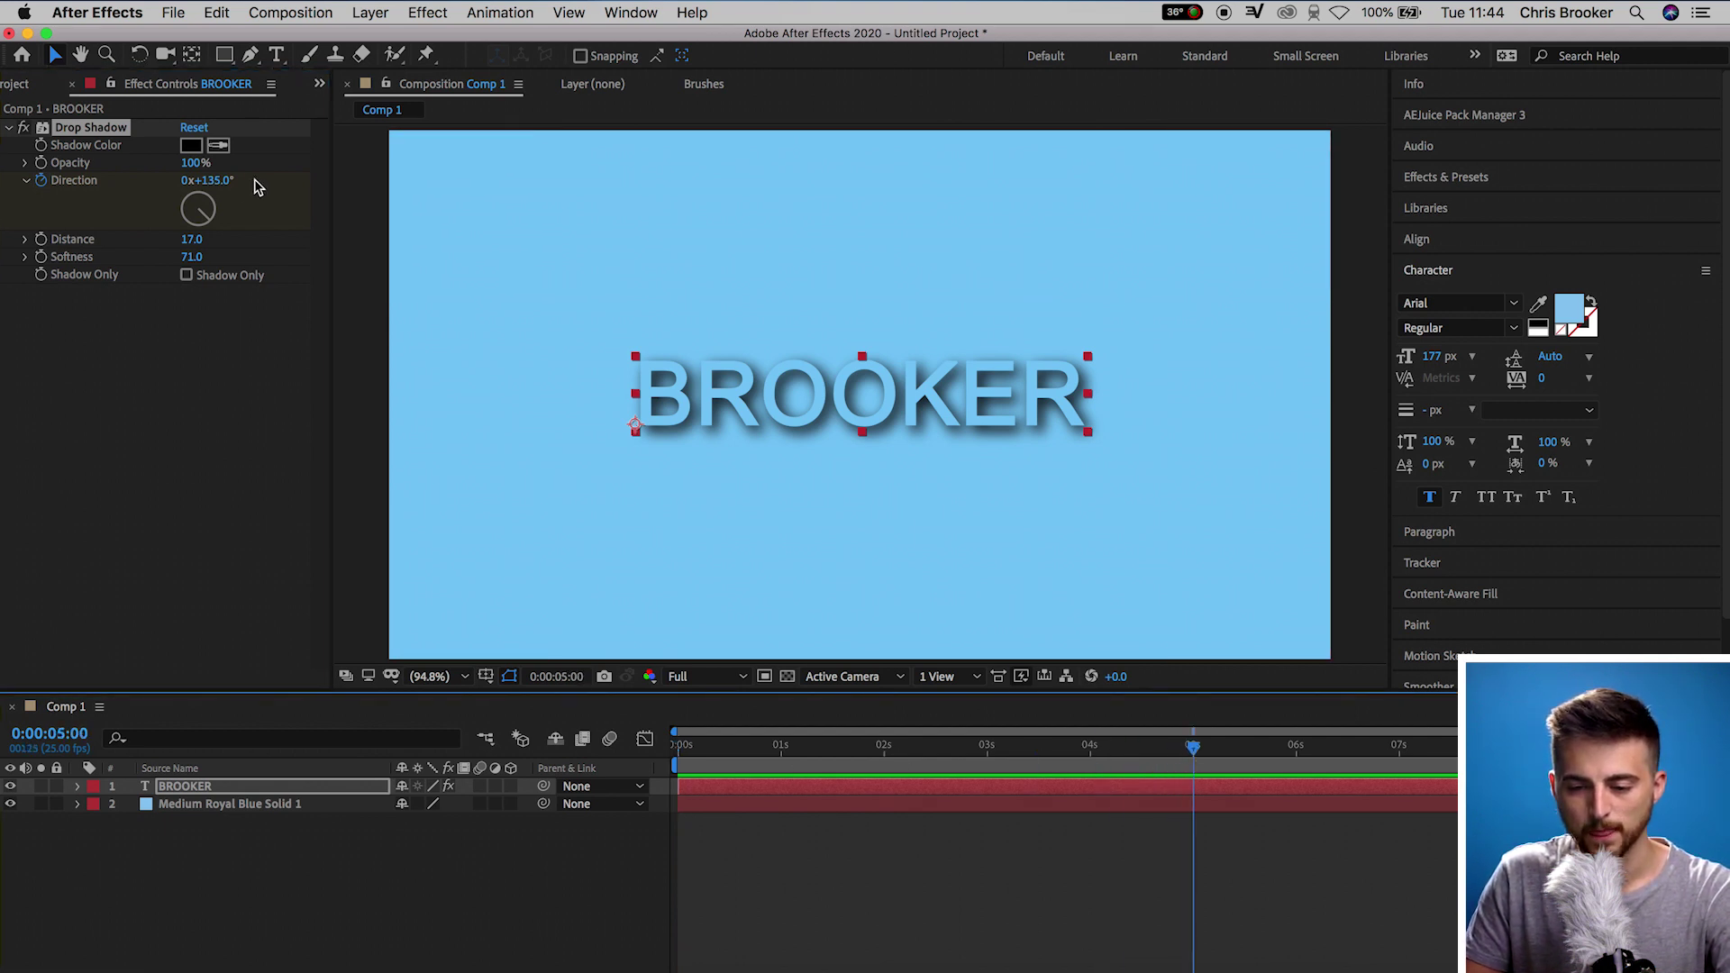
{"action": "left_click_drag", "start_coordinate": [204, 218], "coordinate": [207, 222]}
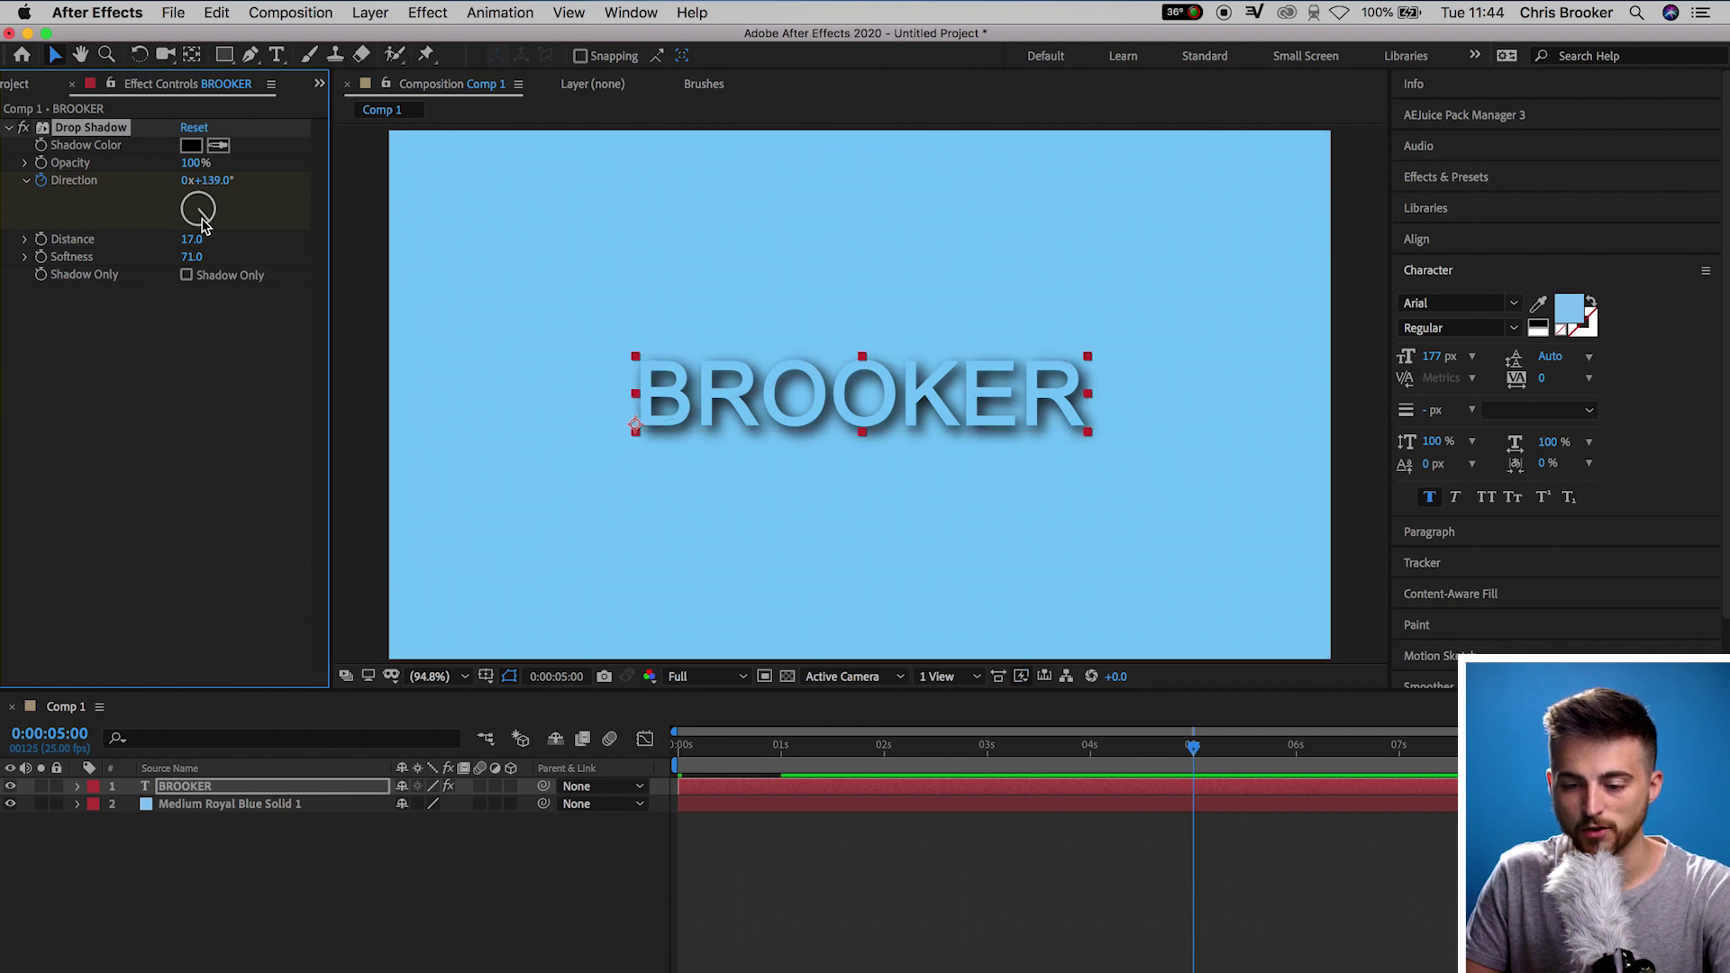
{"action": "key", "text": "super+z"}
{"action": "left_click_drag", "start_coordinate": [185, 227], "coordinate": [209, 222]}
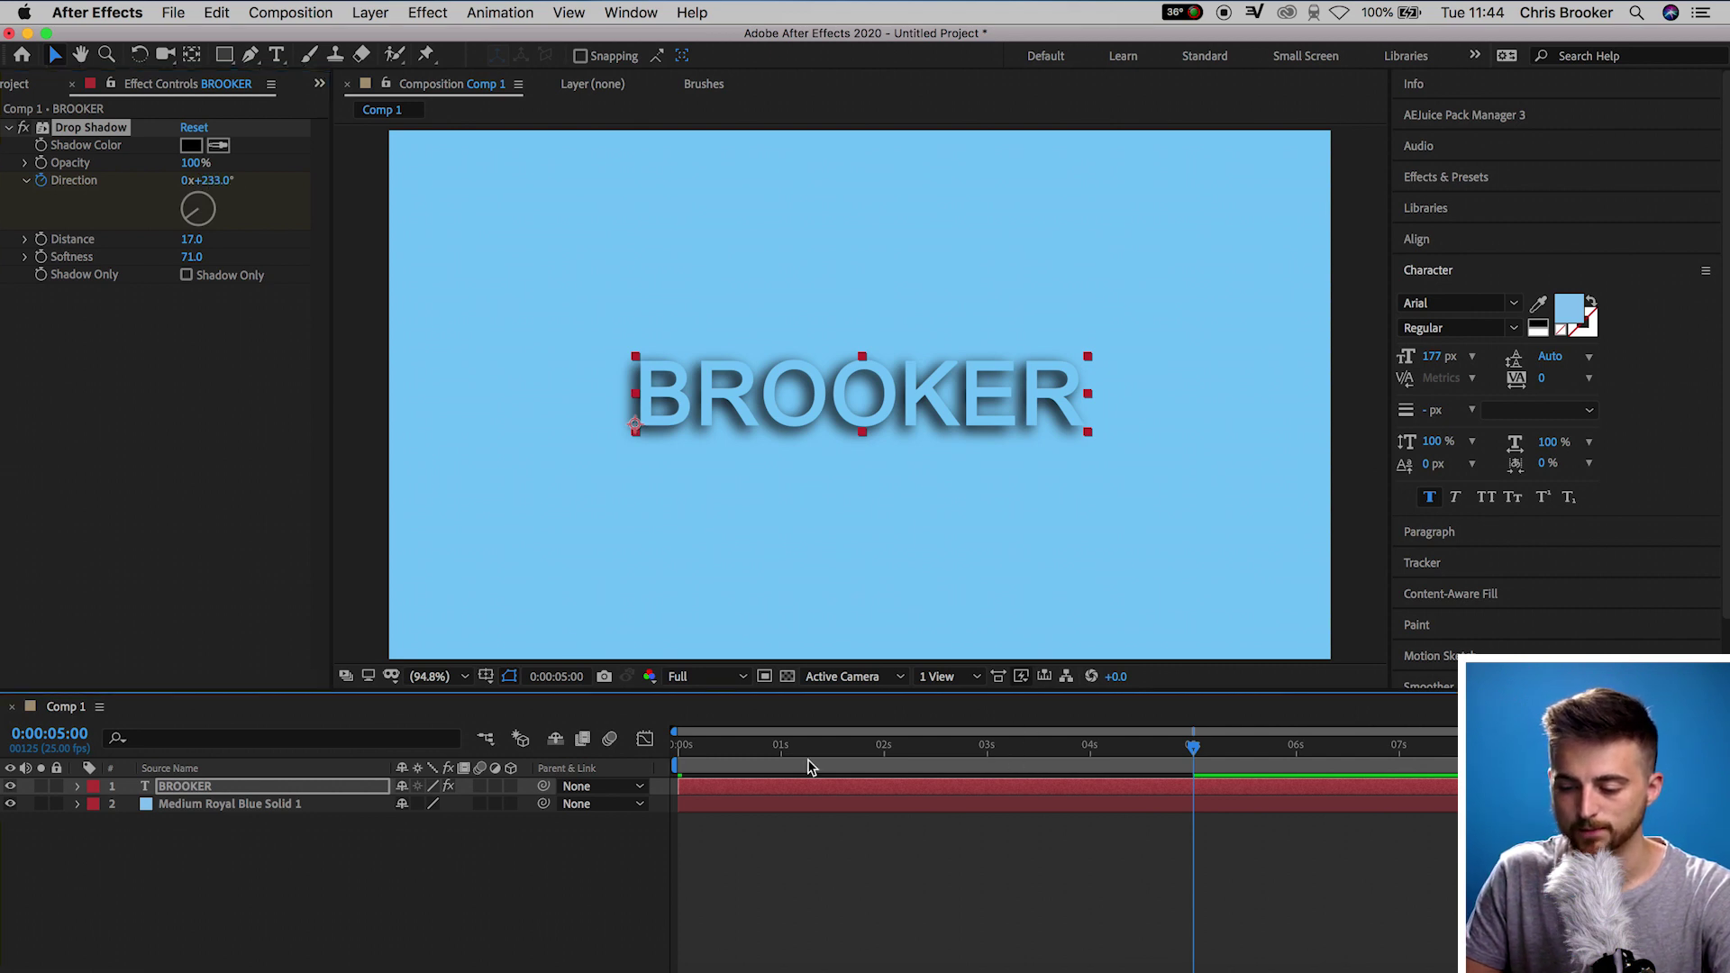
{"action": "left_click_drag", "start_coordinate": [879, 748], "coordinate": [573, 775]}
{"action": "key", "text": "cmd+z"}
{"action": "left_click", "coordinate": [782, 859]}
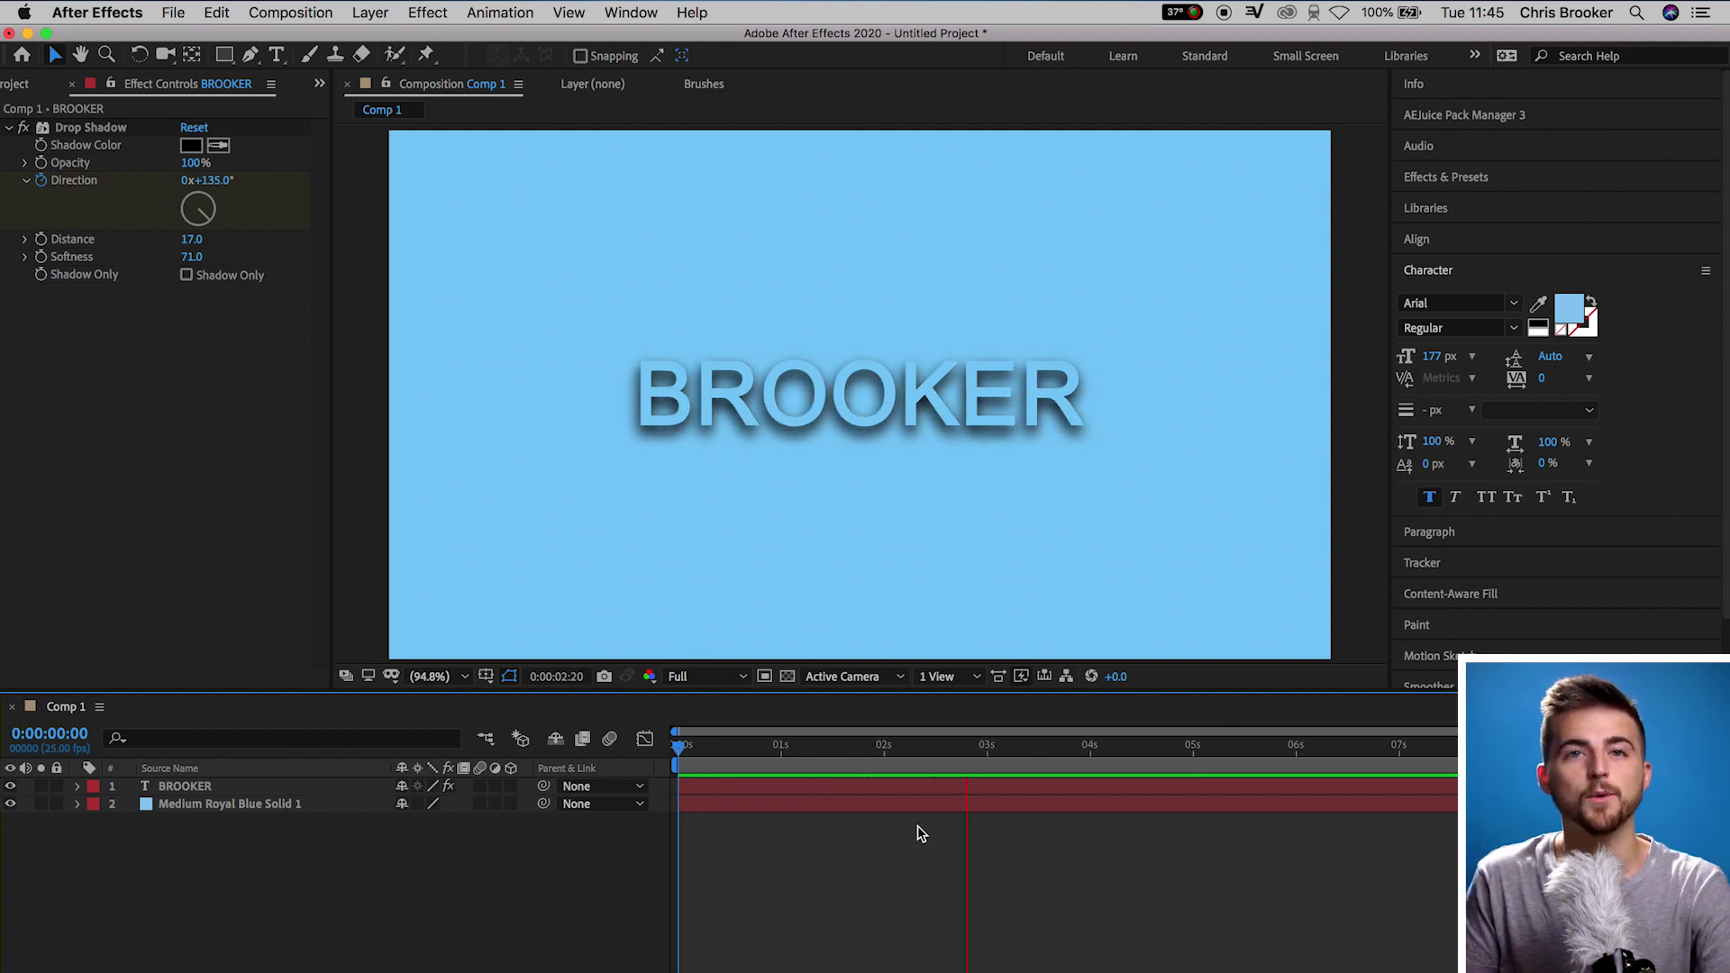
- Stop the preview, set viewer resolution to Quarter, and select BROOKER at the start
{"action": "key", "text": "space"}
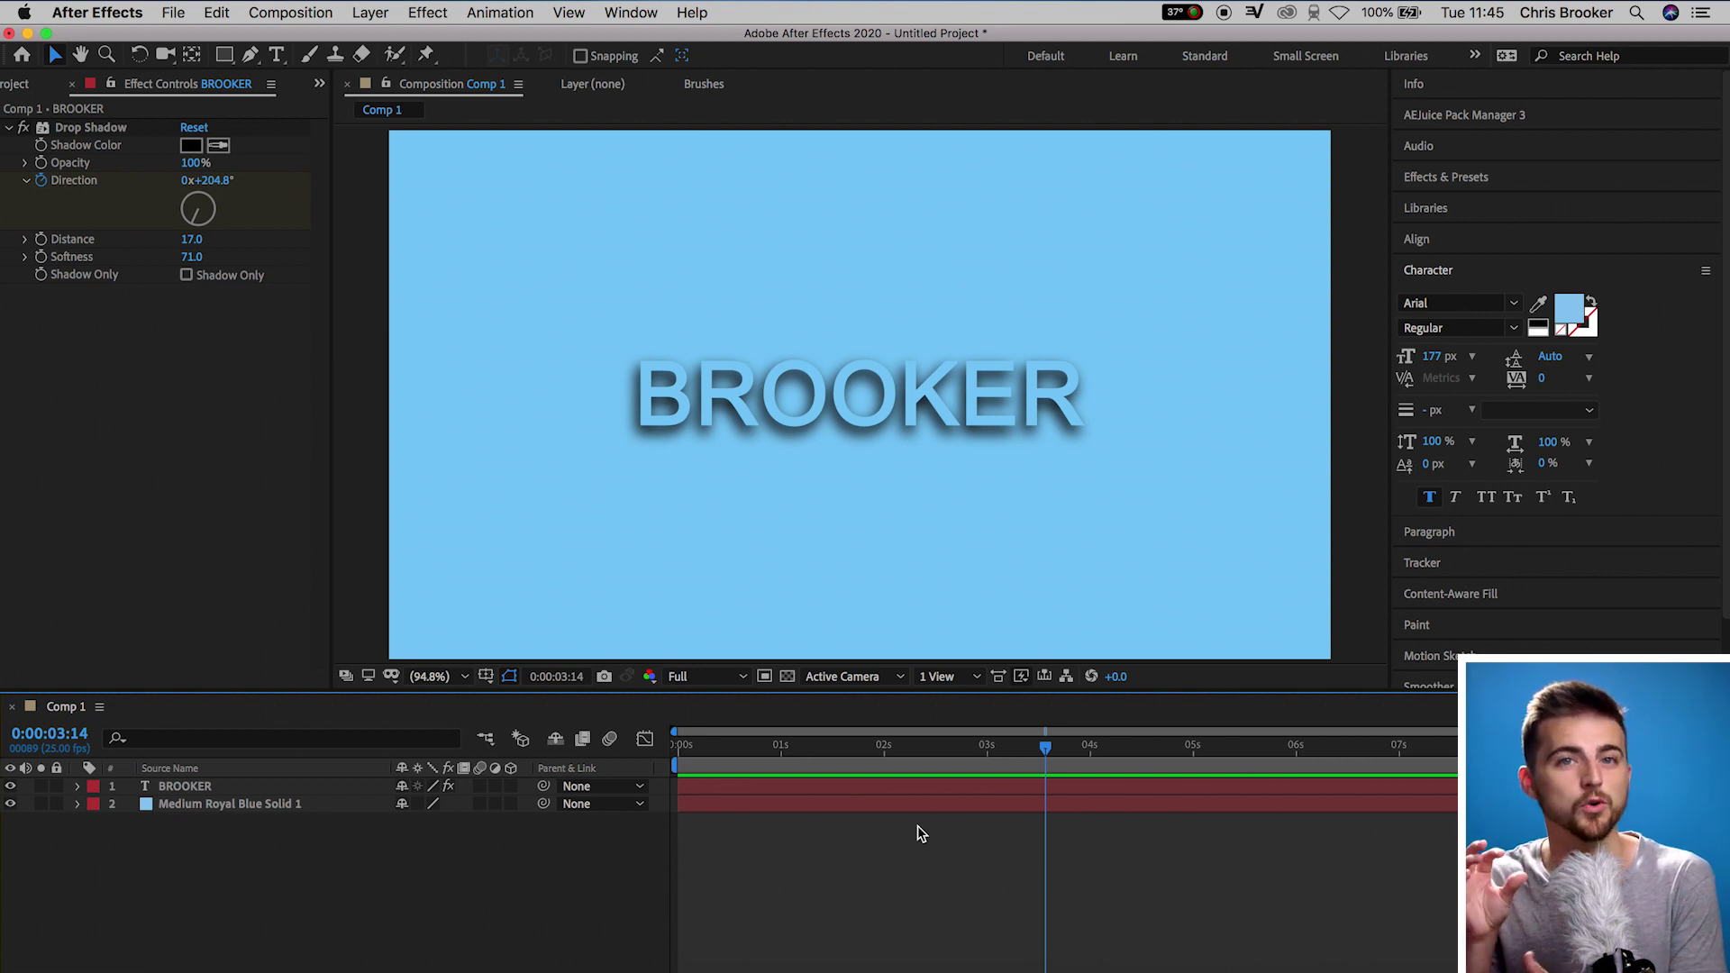
{"action": "key", "text": "alt+shift+super+j"}
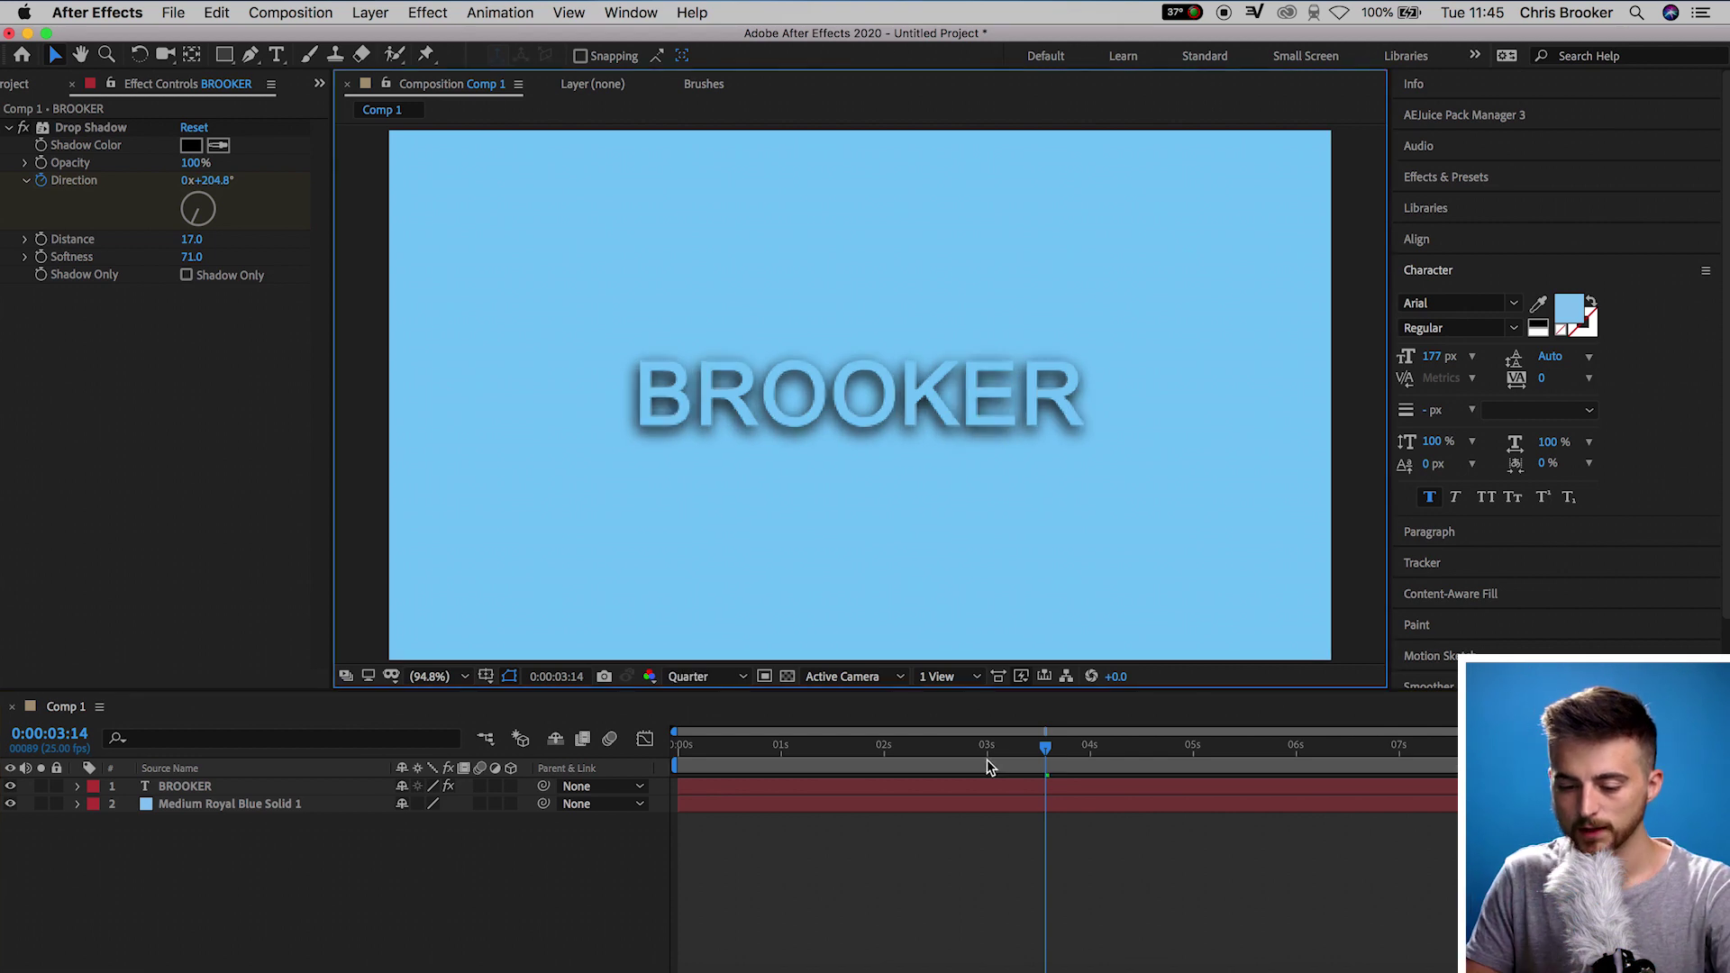
{"action": "left_click_drag", "start_coordinate": [992, 761], "coordinate": [677, 777]}
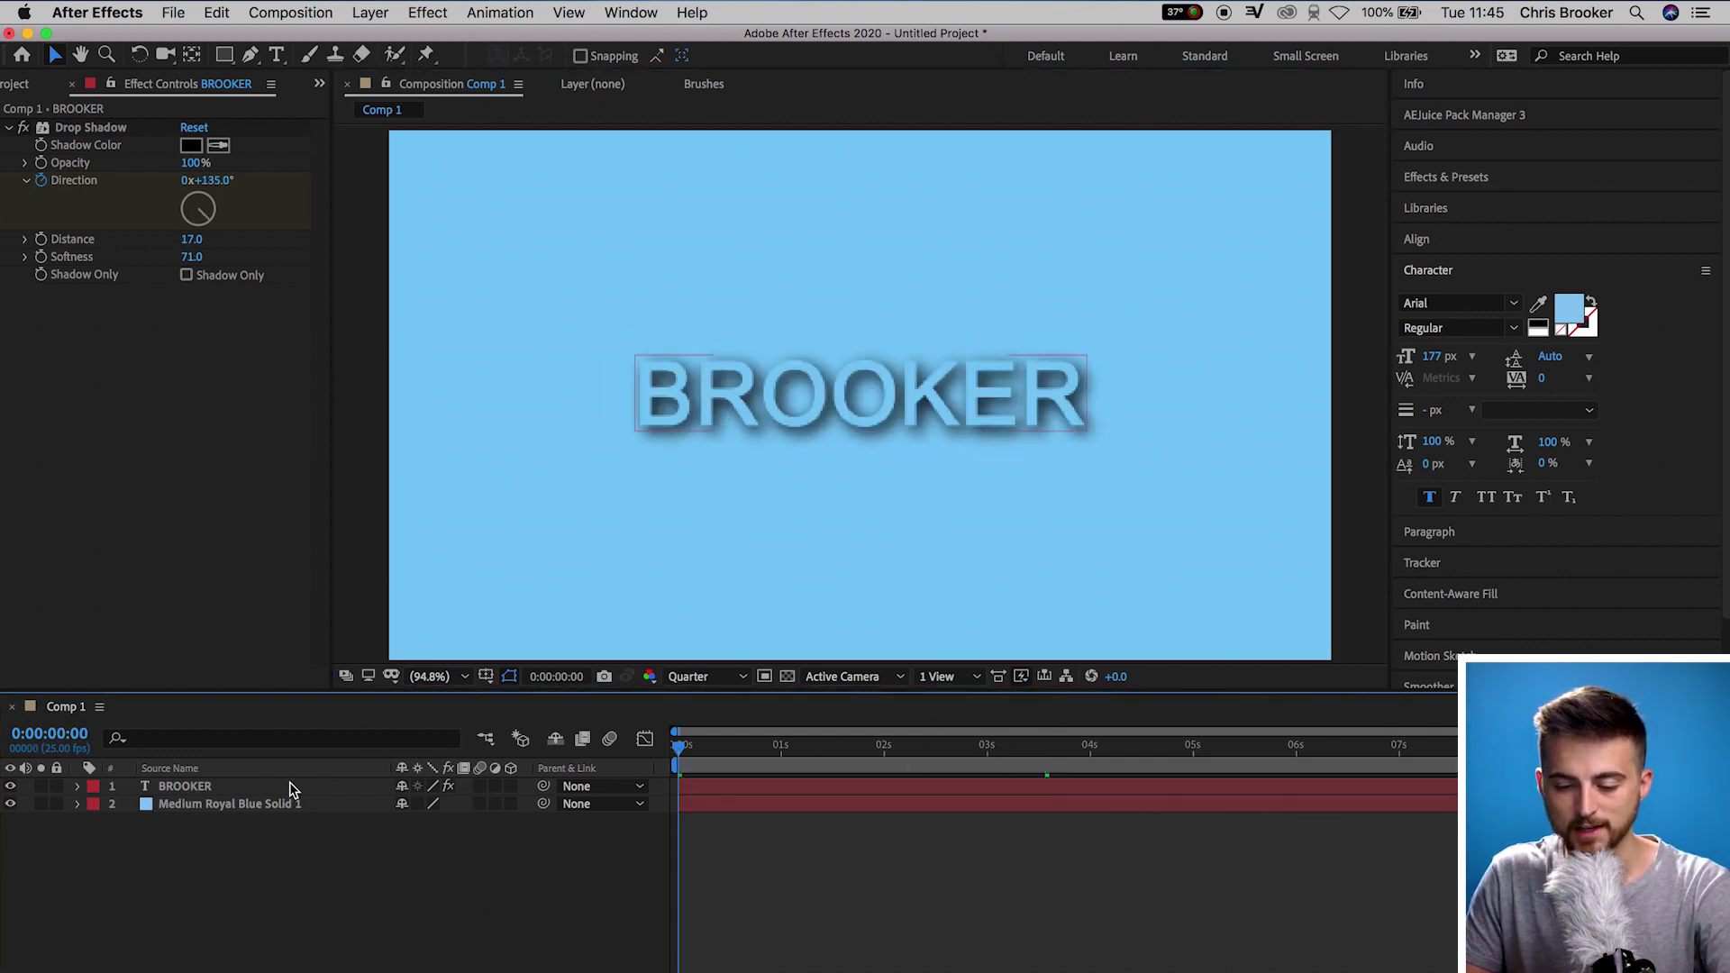
{"action": "left_click", "coordinate": [245, 788]}
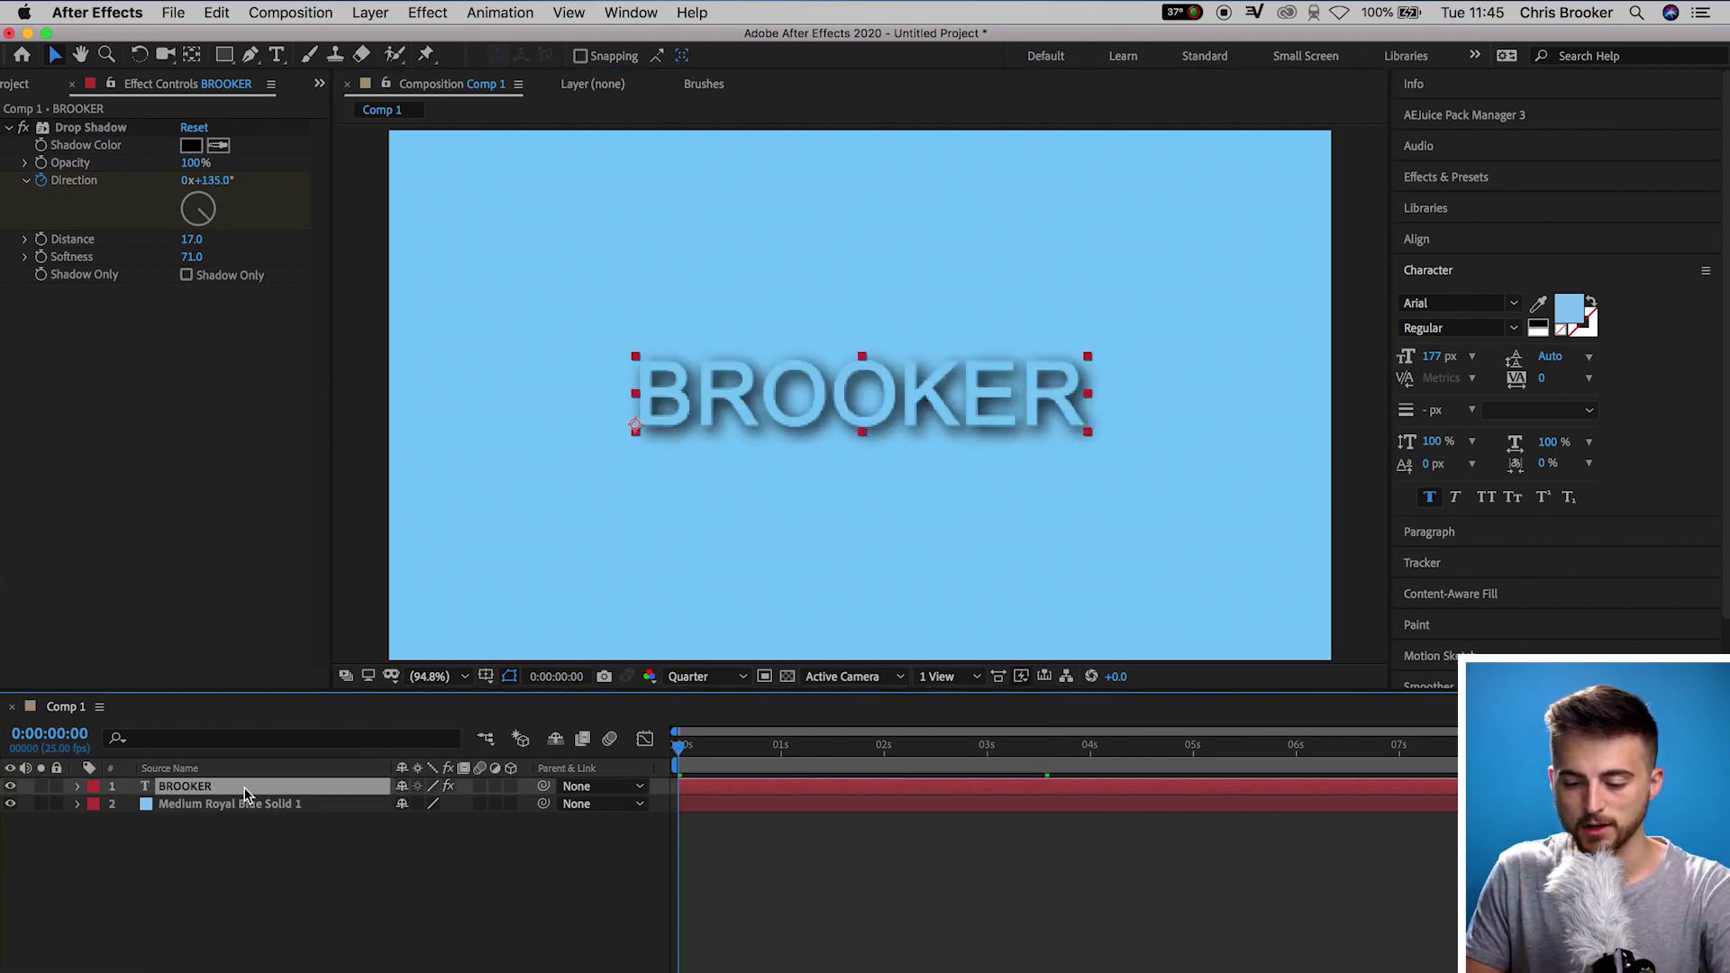
- Twirl open BROOKER's Transform properties and select Anchor Point
{"action": "left_click", "coordinate": [78, 790]}
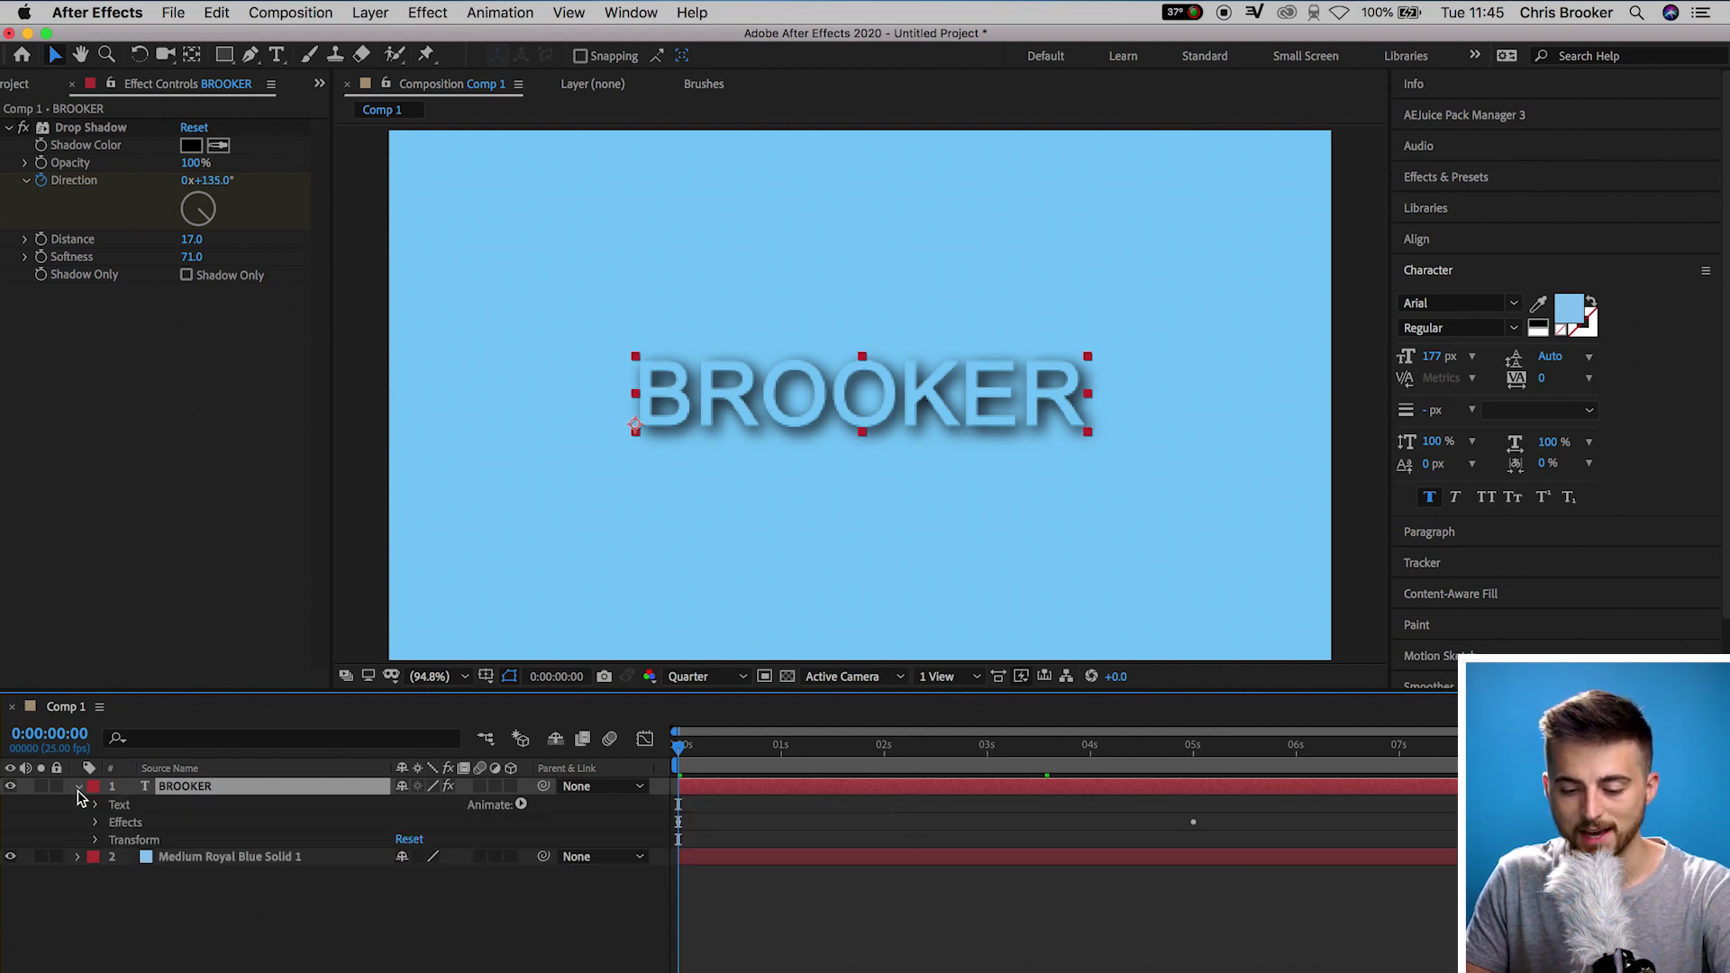
{"action": "left_click", "coordinate": [97, 840]}
{"action": "left_click", "coordinate": [182, 861]}
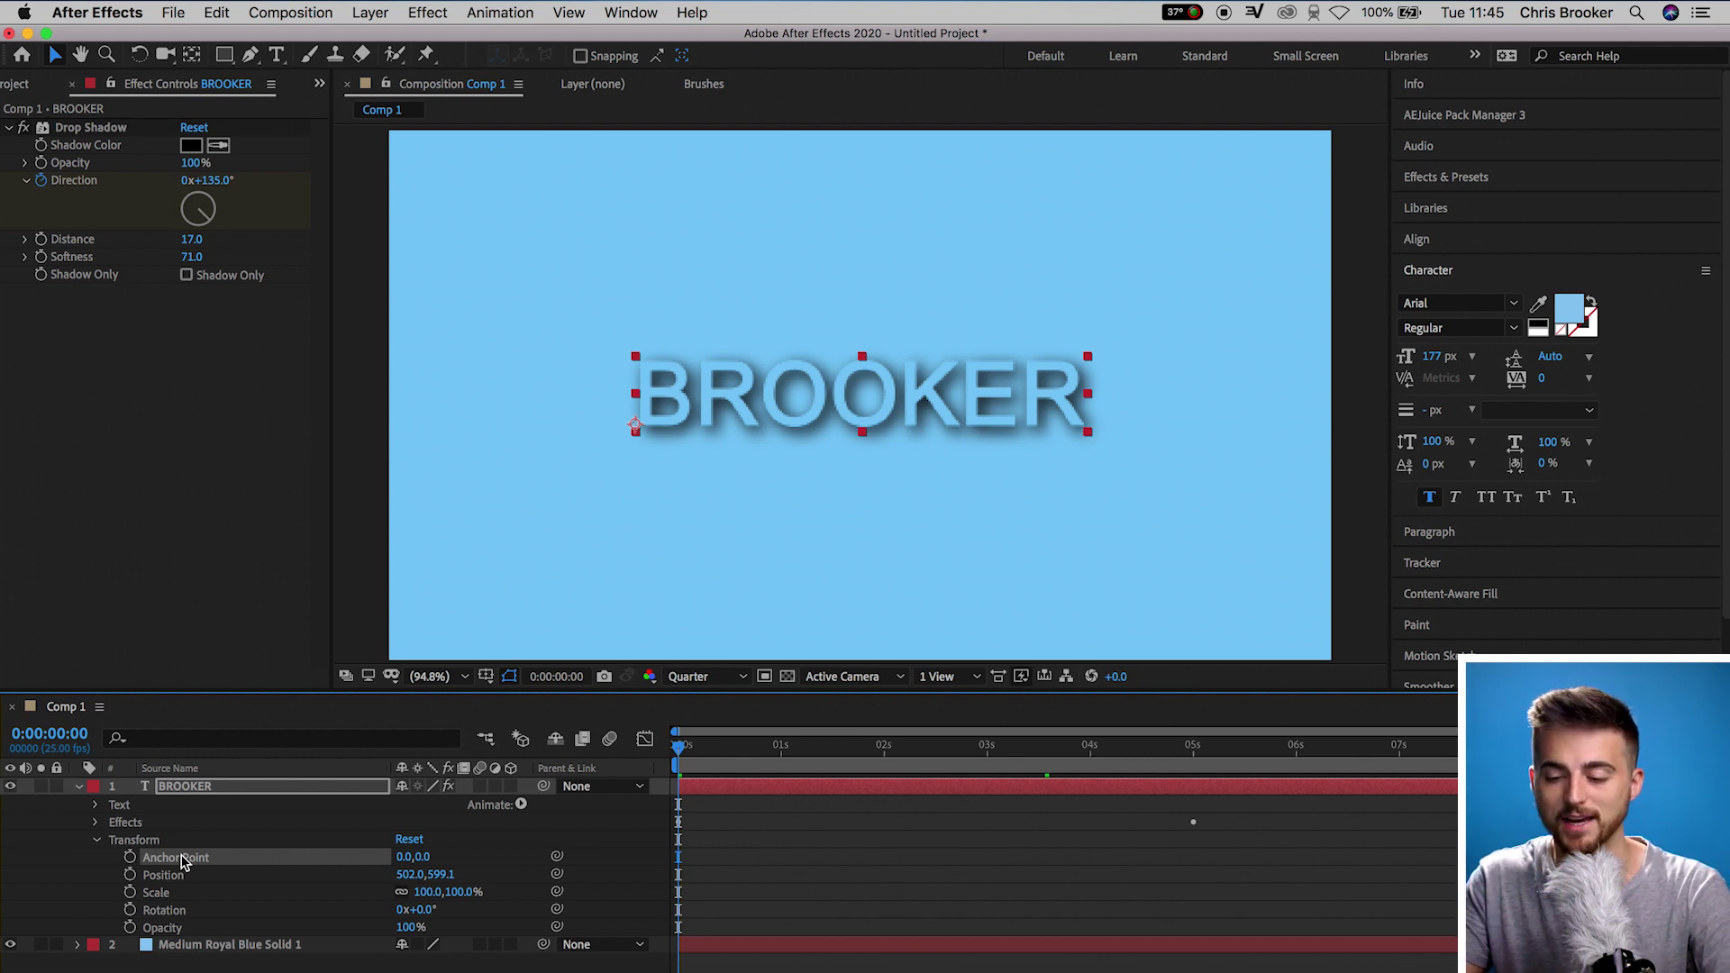
{"action": "scroll", "coordinate": [635, 431], "scroll_direction": "up", "scroll_amount": 1}
{"action": "scroll", "coordinate": [634, 430], "scroll_direction": "up", "scroll_amount": 6}
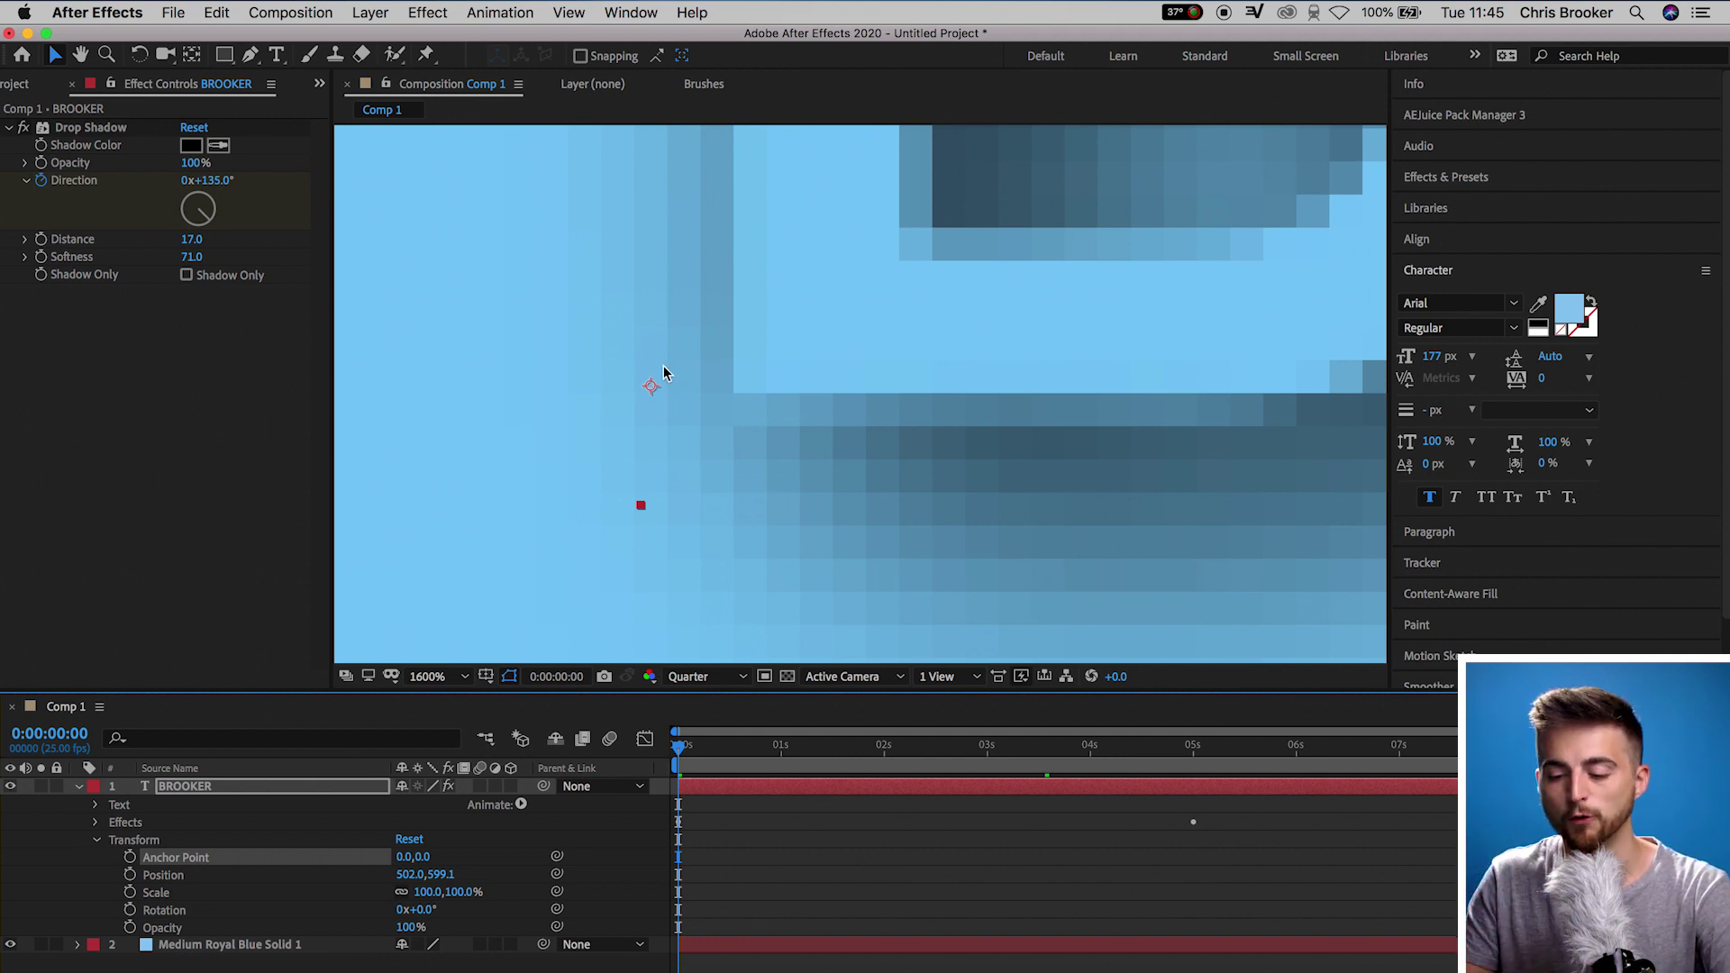
{"action": "scroll", "coordinate": [663, 373], "scroll_direction": "down", "scroll_amount": 6}
{"action": "scroll", "coordinate": [663, 372], "scroll_direction": "down", "scroll_amount": 2}
{"action": "scroll", "coordinate": [663, 372], "scroll_direction": "up", "scroll_amount": 4}
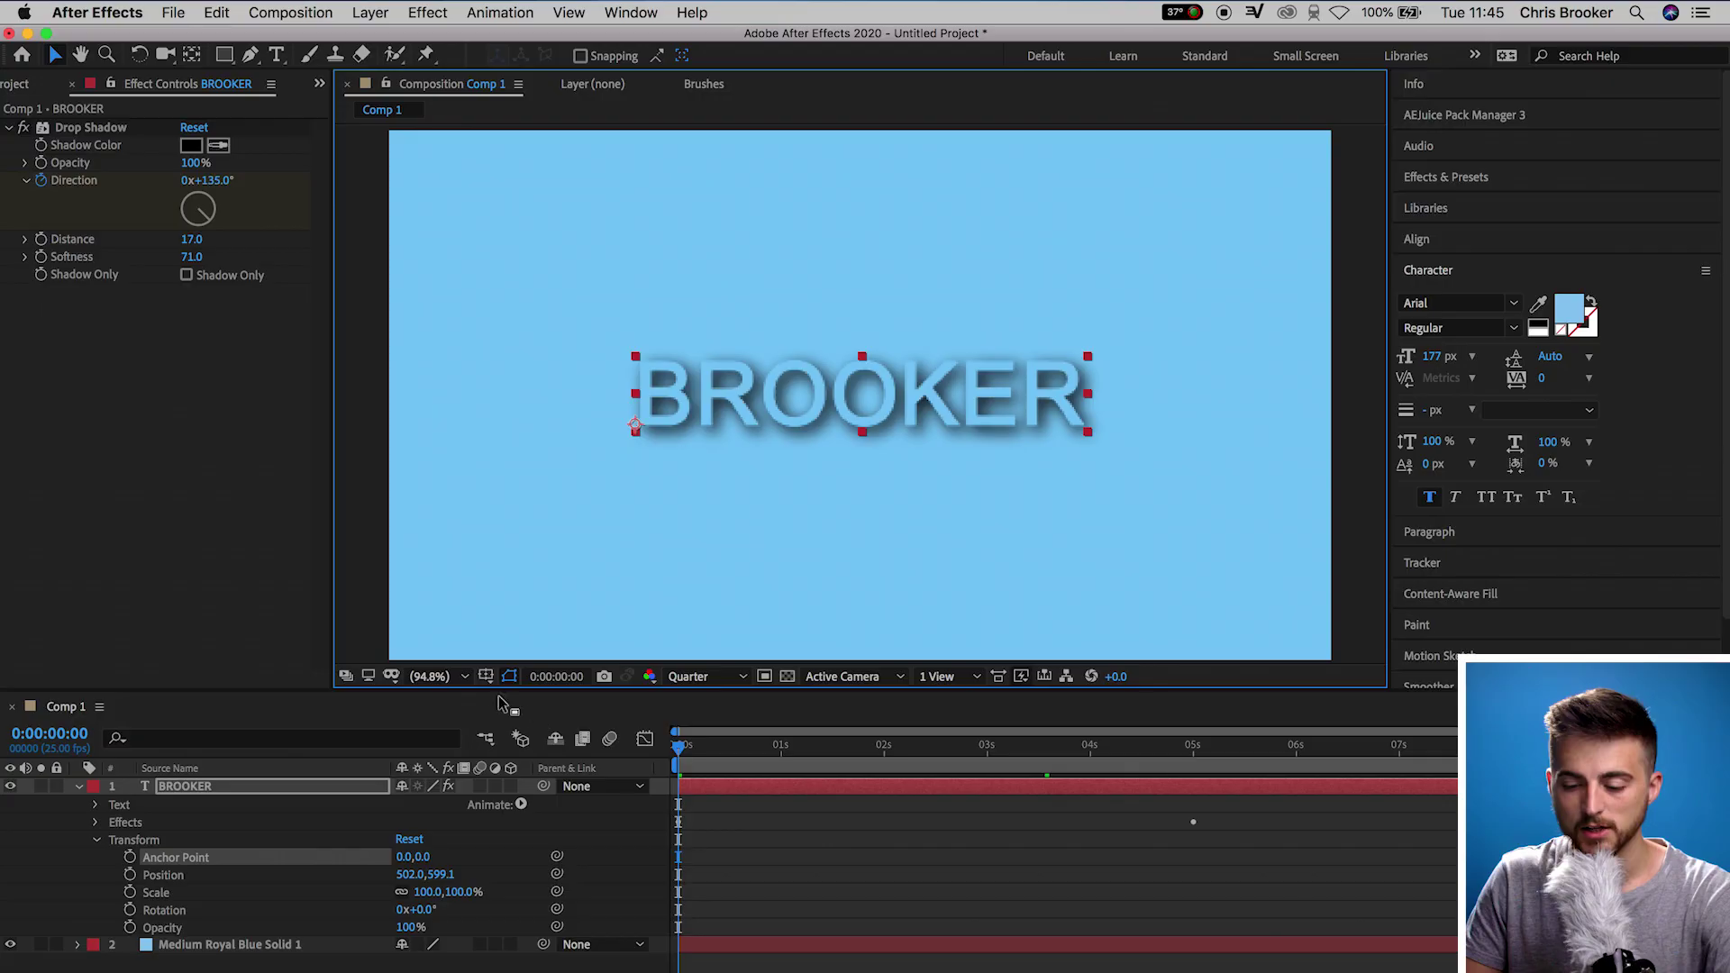
{"action": "left_click", "coordinate": [486, 675]}
- Show the proportional grid and move the BROOKER text onto the grid centre
{"action": "left_click", "coordinate": [541, 714]}
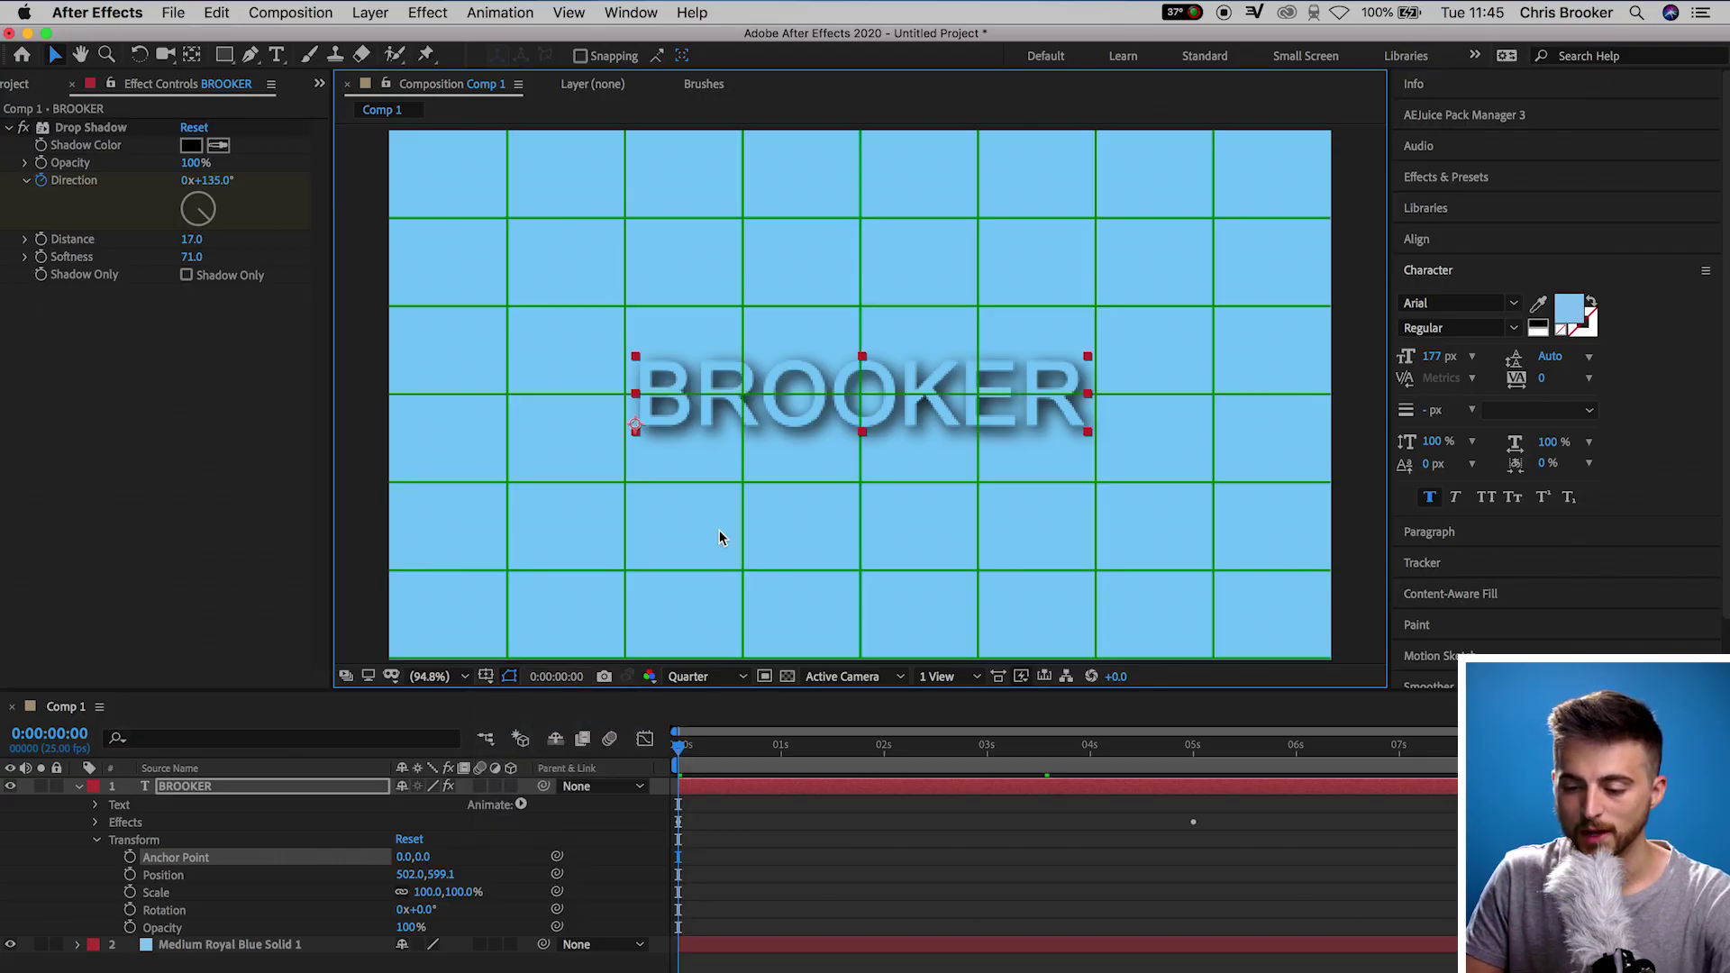
{"action": "left_click_drag", "start_coordinate": [711, 416], "coordinate": [933, 385]}
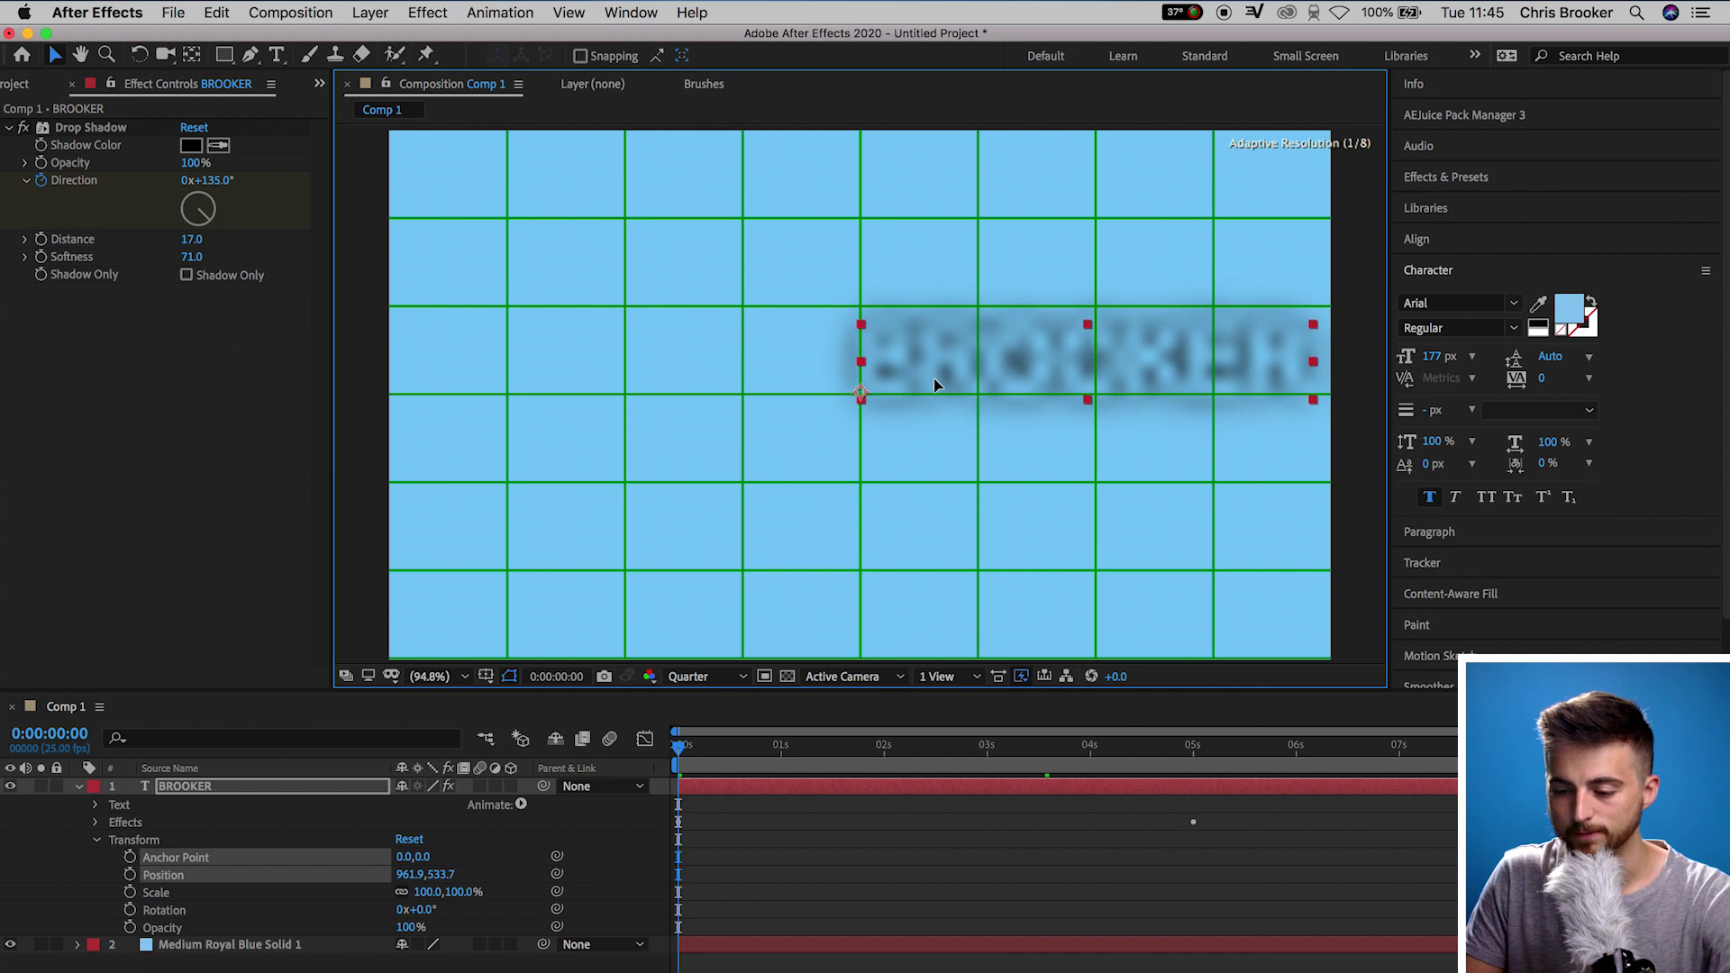
{"action": "scroll", "coordinate": [848, 414], "scroll_direction": "up", "scroll_amount": 5}
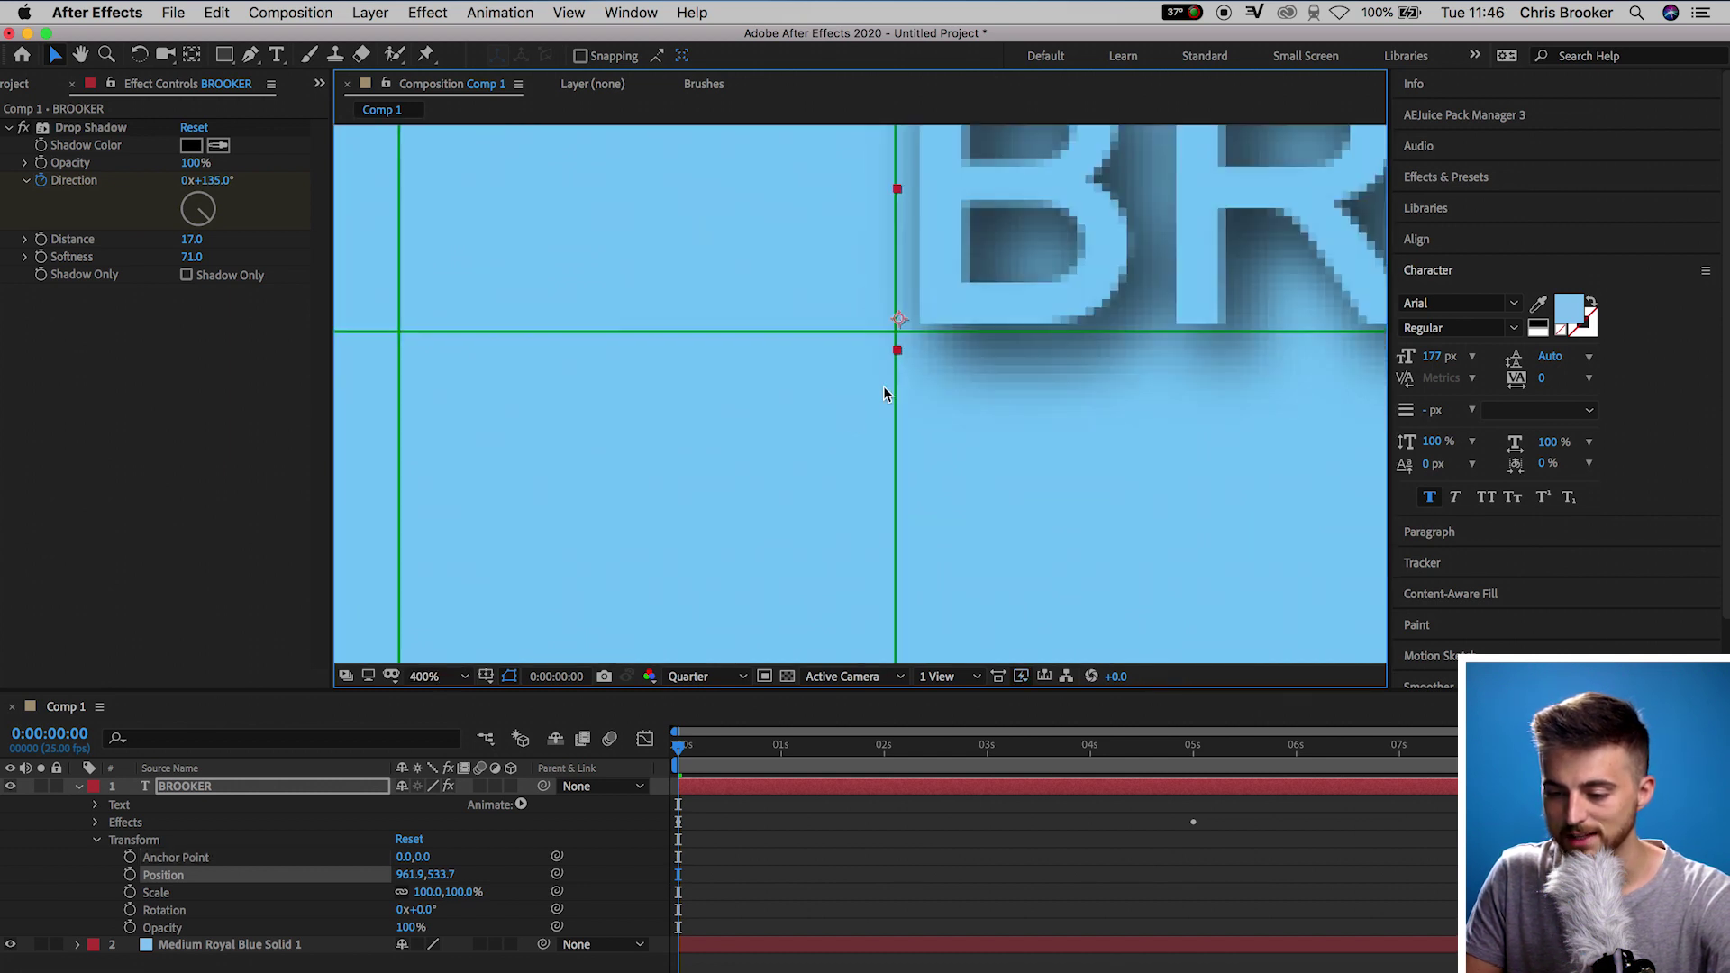
{"action": "left_click_drag", "start_coordinate": [1023, 261], "coordinate": [1019, 283]}
{"action": "key", "text": "shift+slash"}
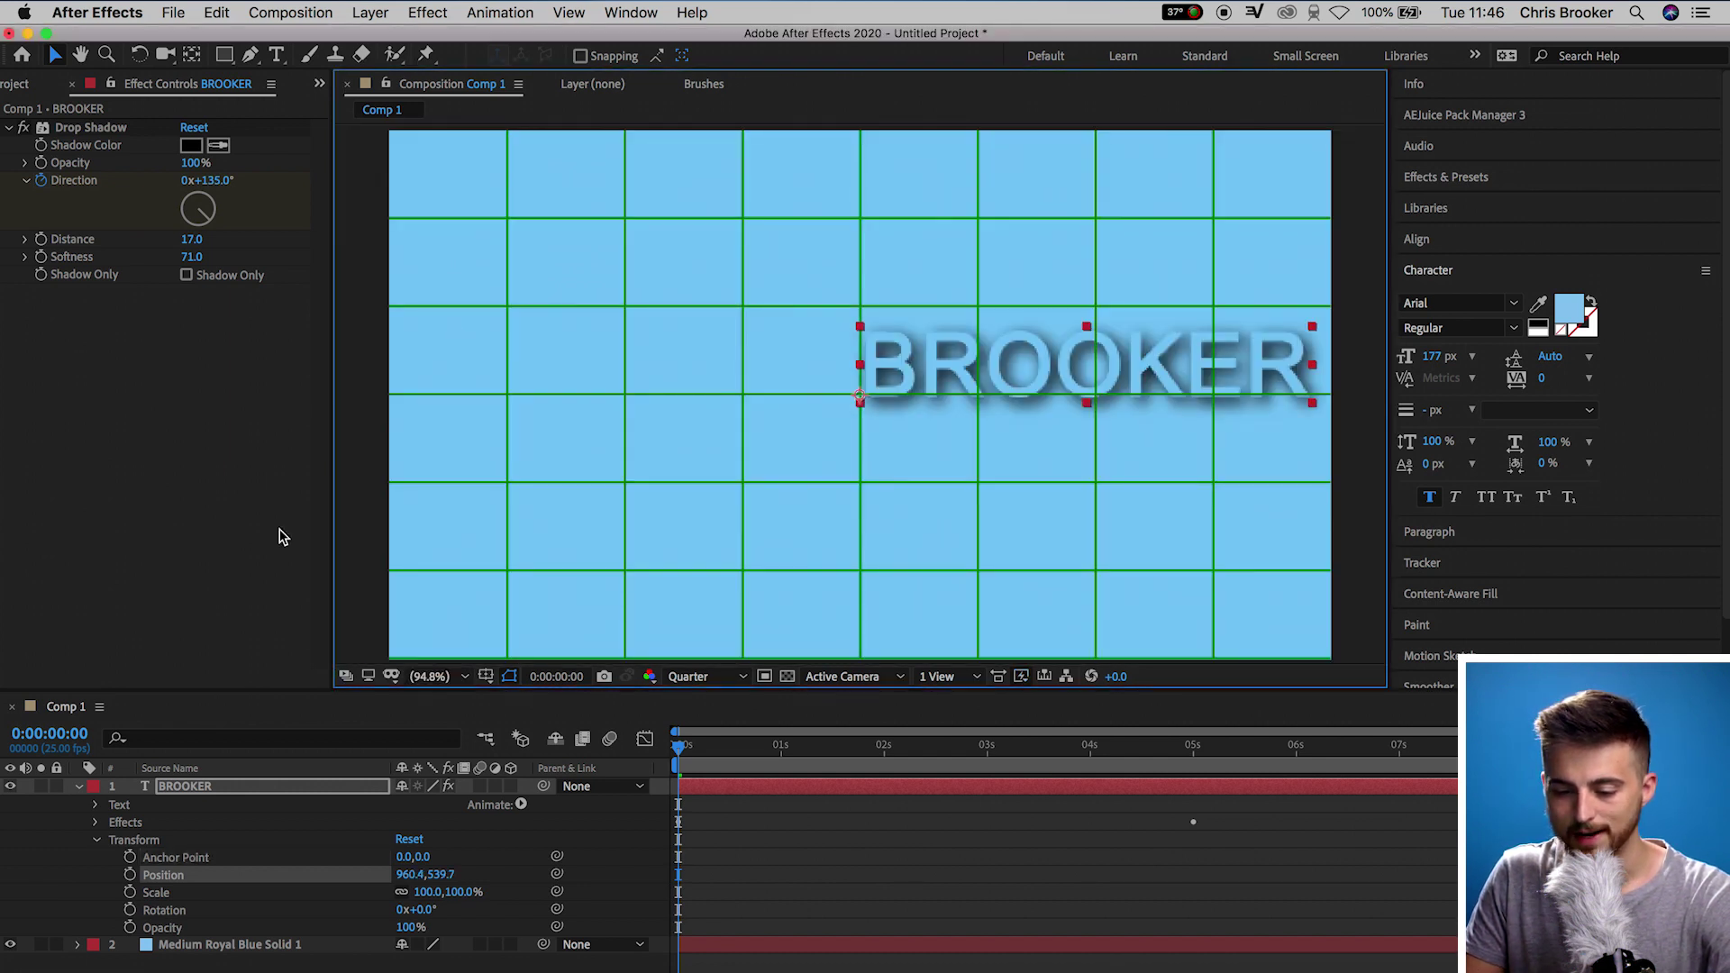
- Set the BROOKER anchor point to 464, -62
{"action": "left_click", "coordinate": [274, 854]}
{"action": "left_click_drag", "start_coordinate": [407, 859], "coordinate": [807, 779]}
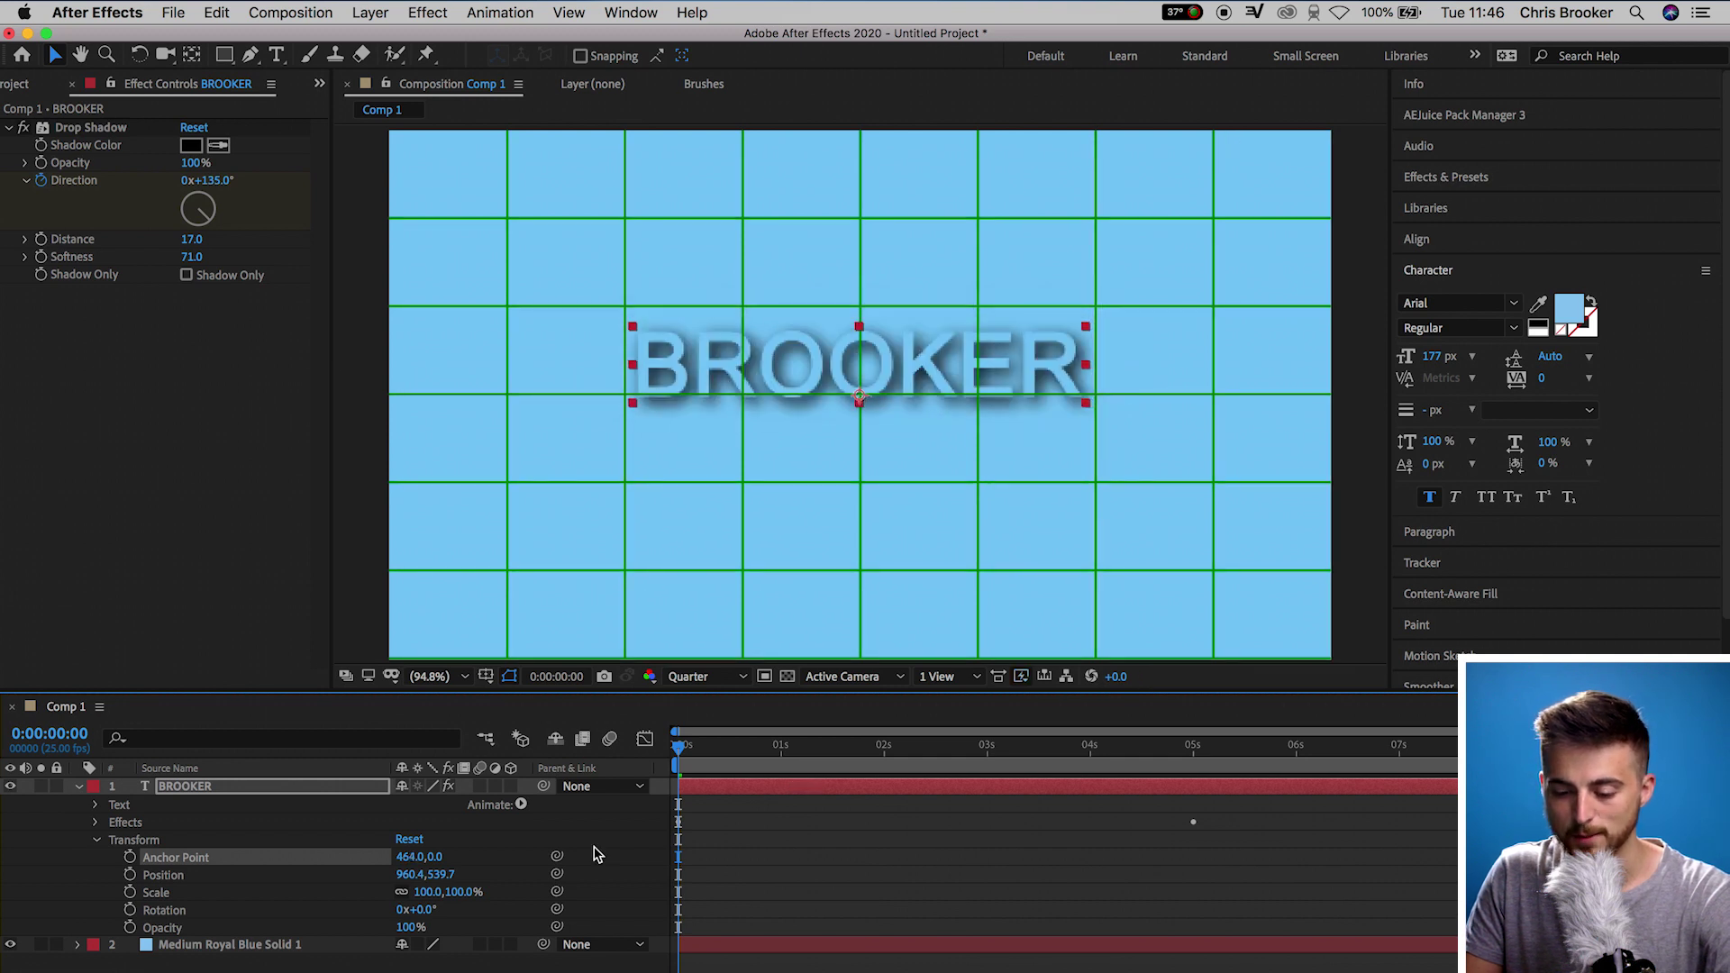
{"action": "left_click_drag", "start_coordinate": [460, 857], "coordinate": [342, 892]}
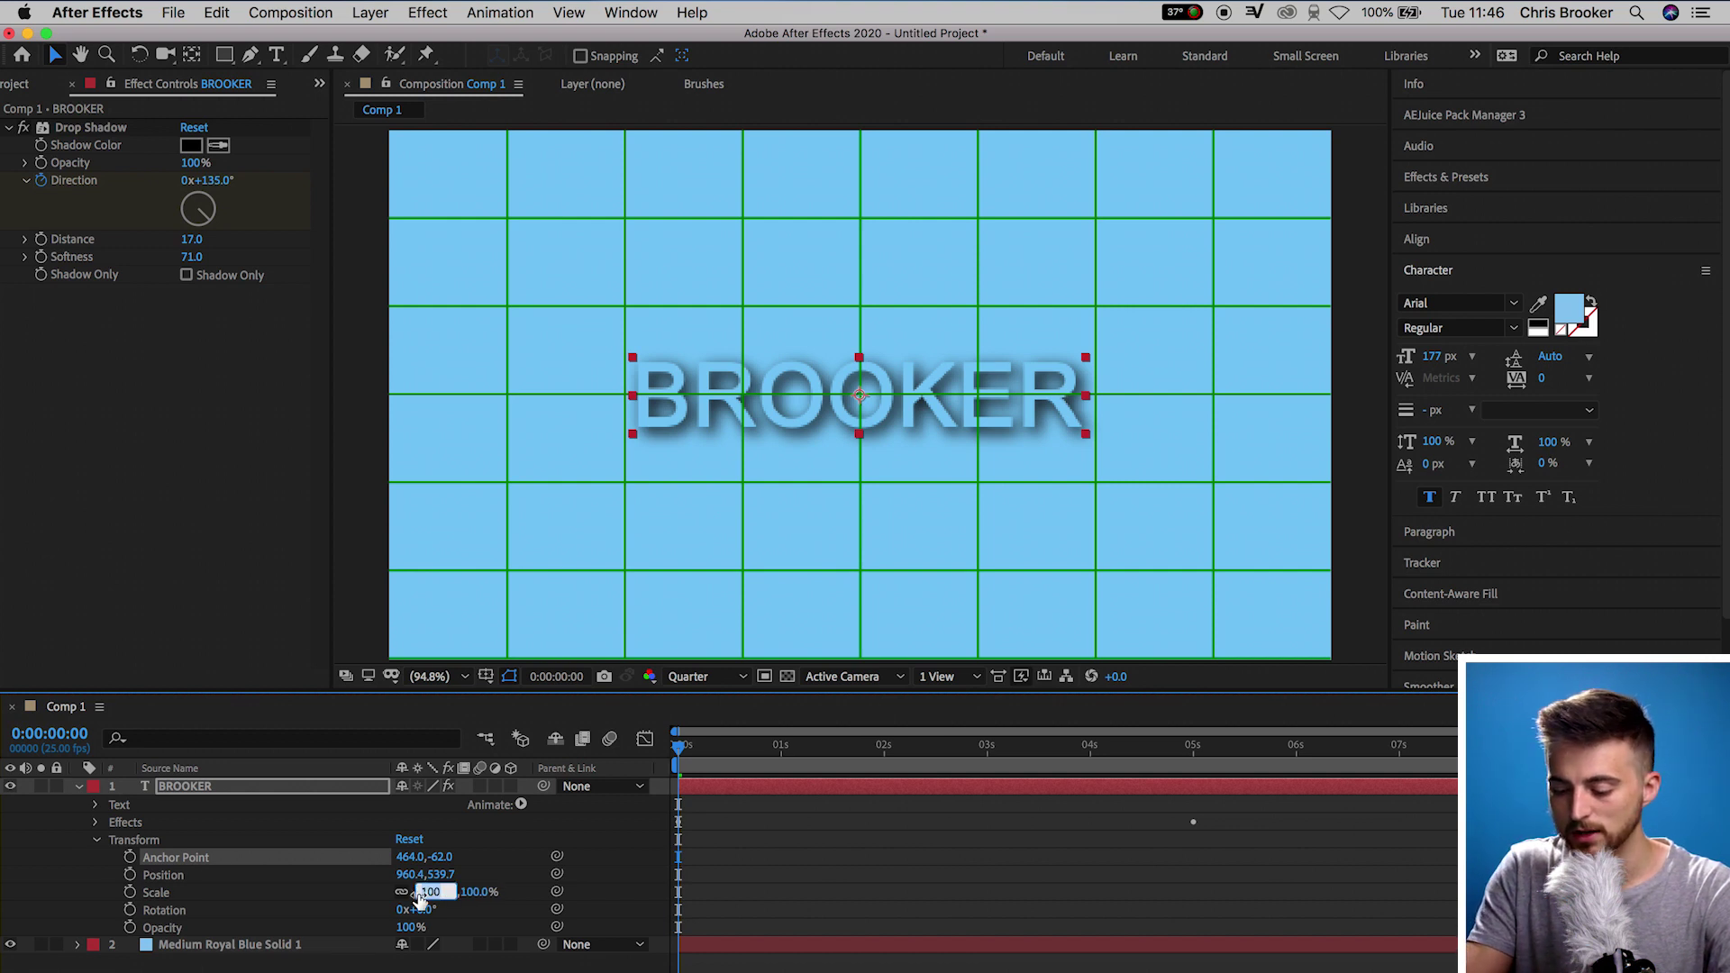
- Keyframe BROOKER's Scale at 90% at 0 s and 105% at 5 s
{"action": "type", "text": "0"}
{"action": "key", "text": "Return"}
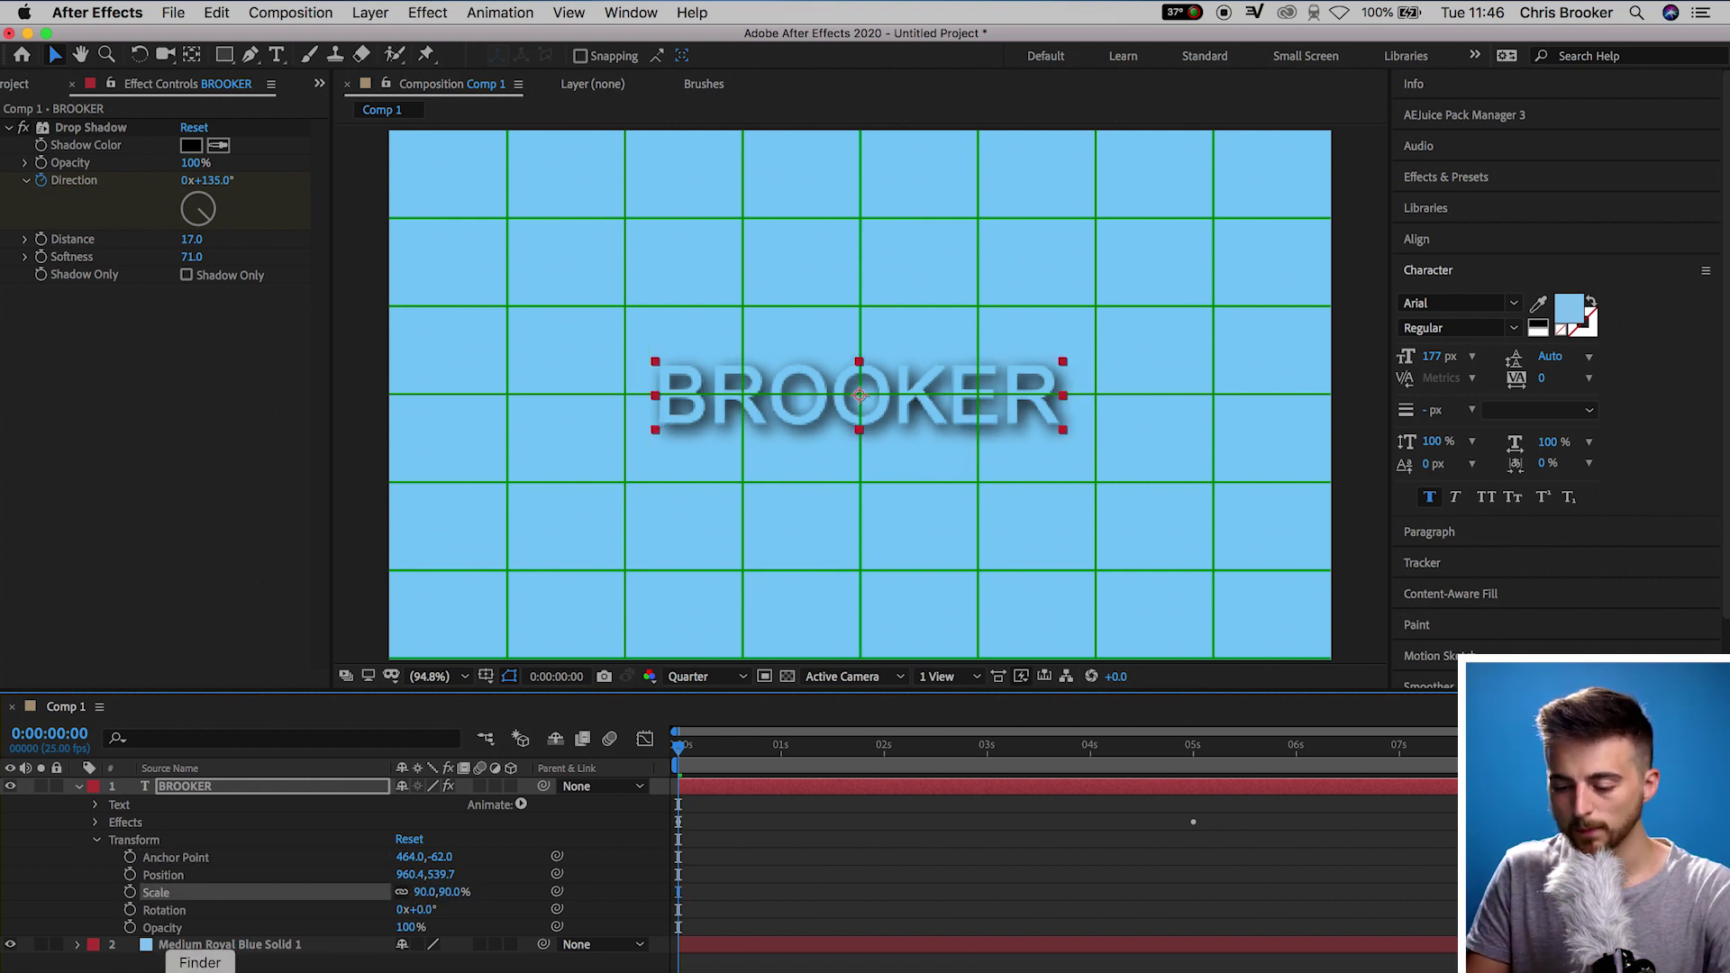
{"action": "left_click", "coordinate": [130, 895]}
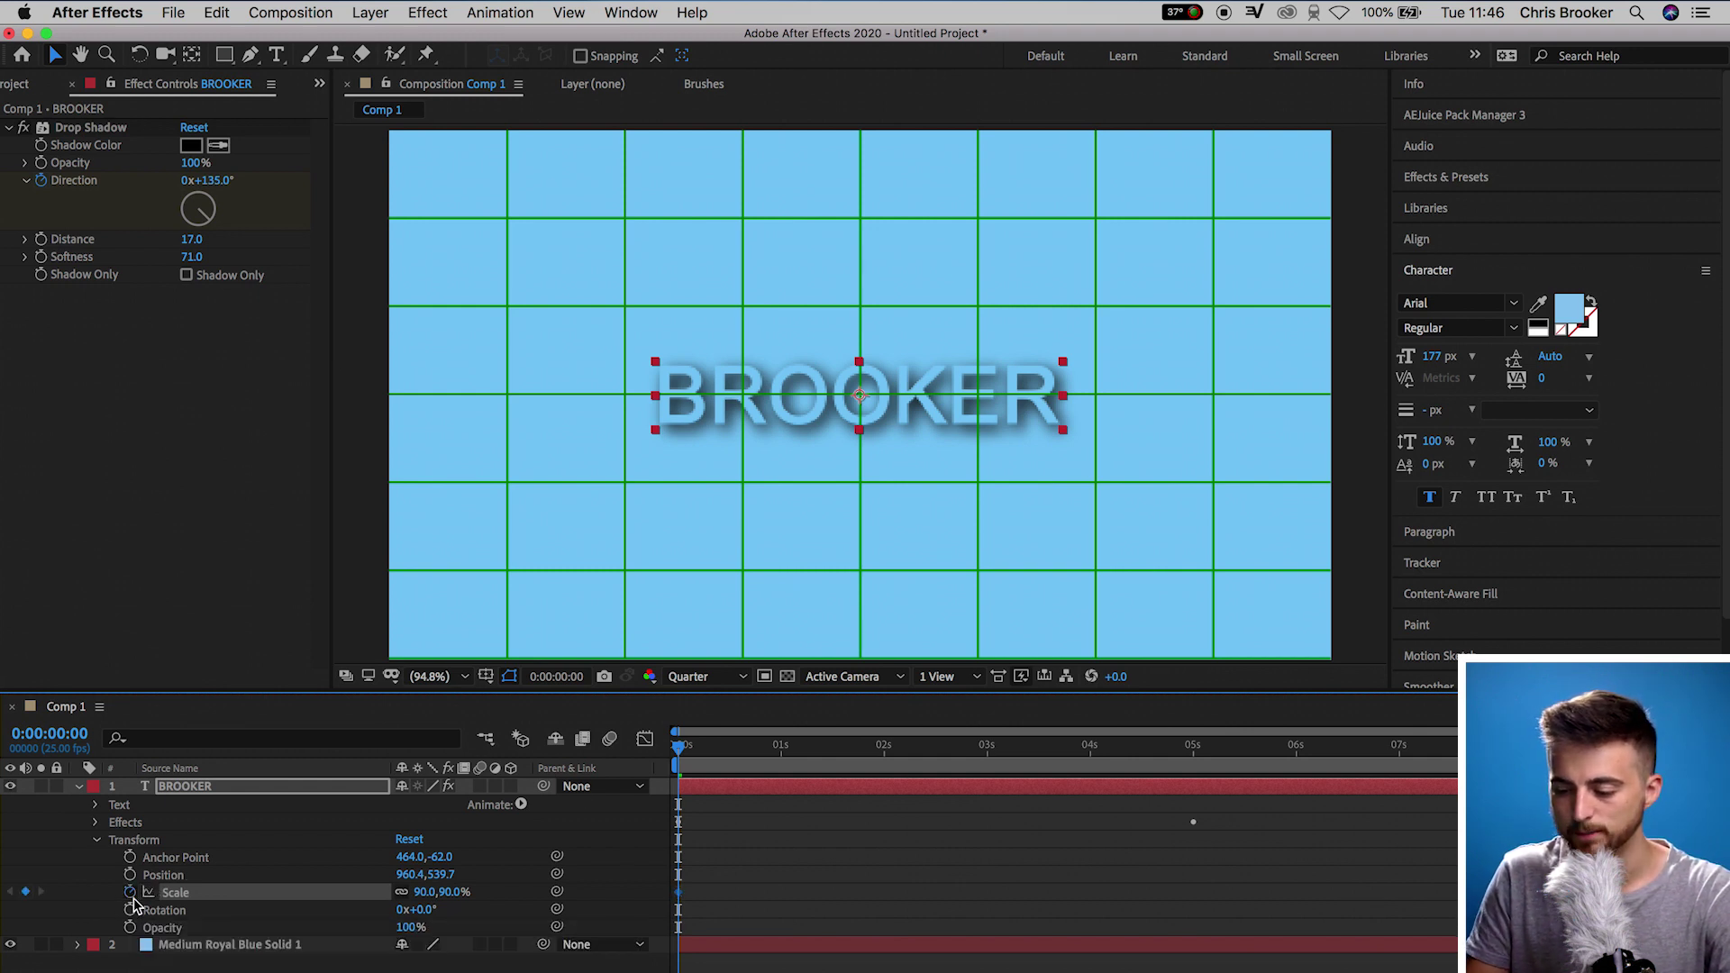
{"action": "left_click", "coordinate": [1197, 753]}
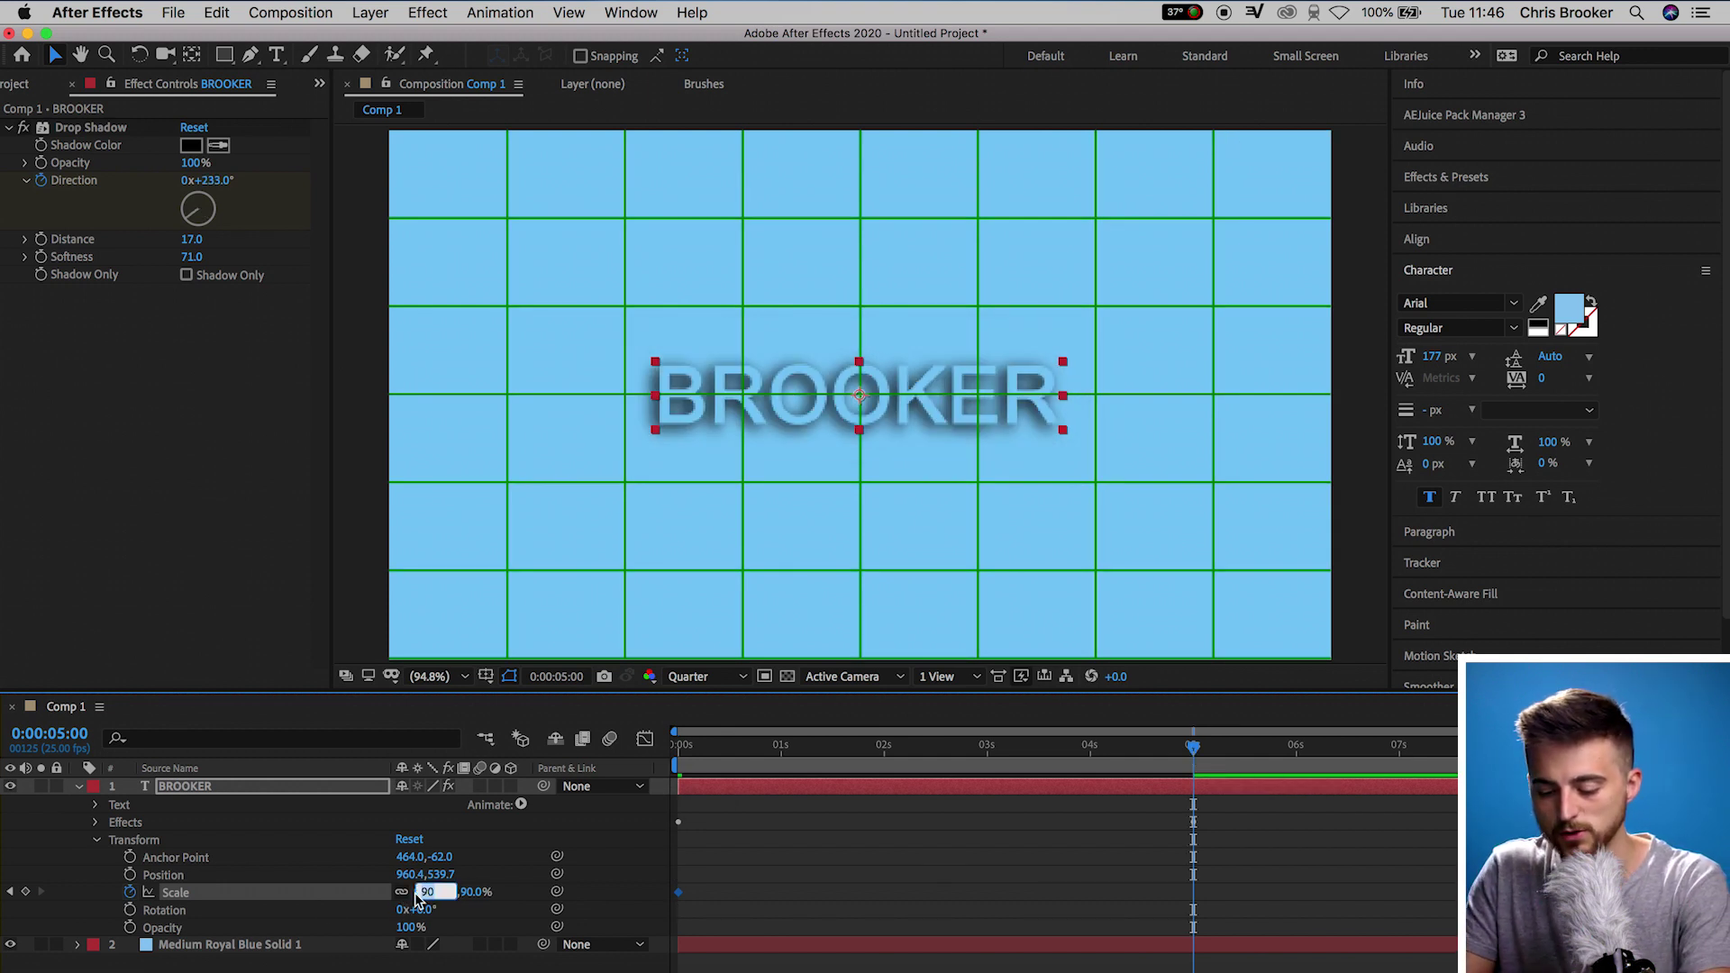
{"action": "type", "text": "5"}
{"action": "key", "text": "Return"}
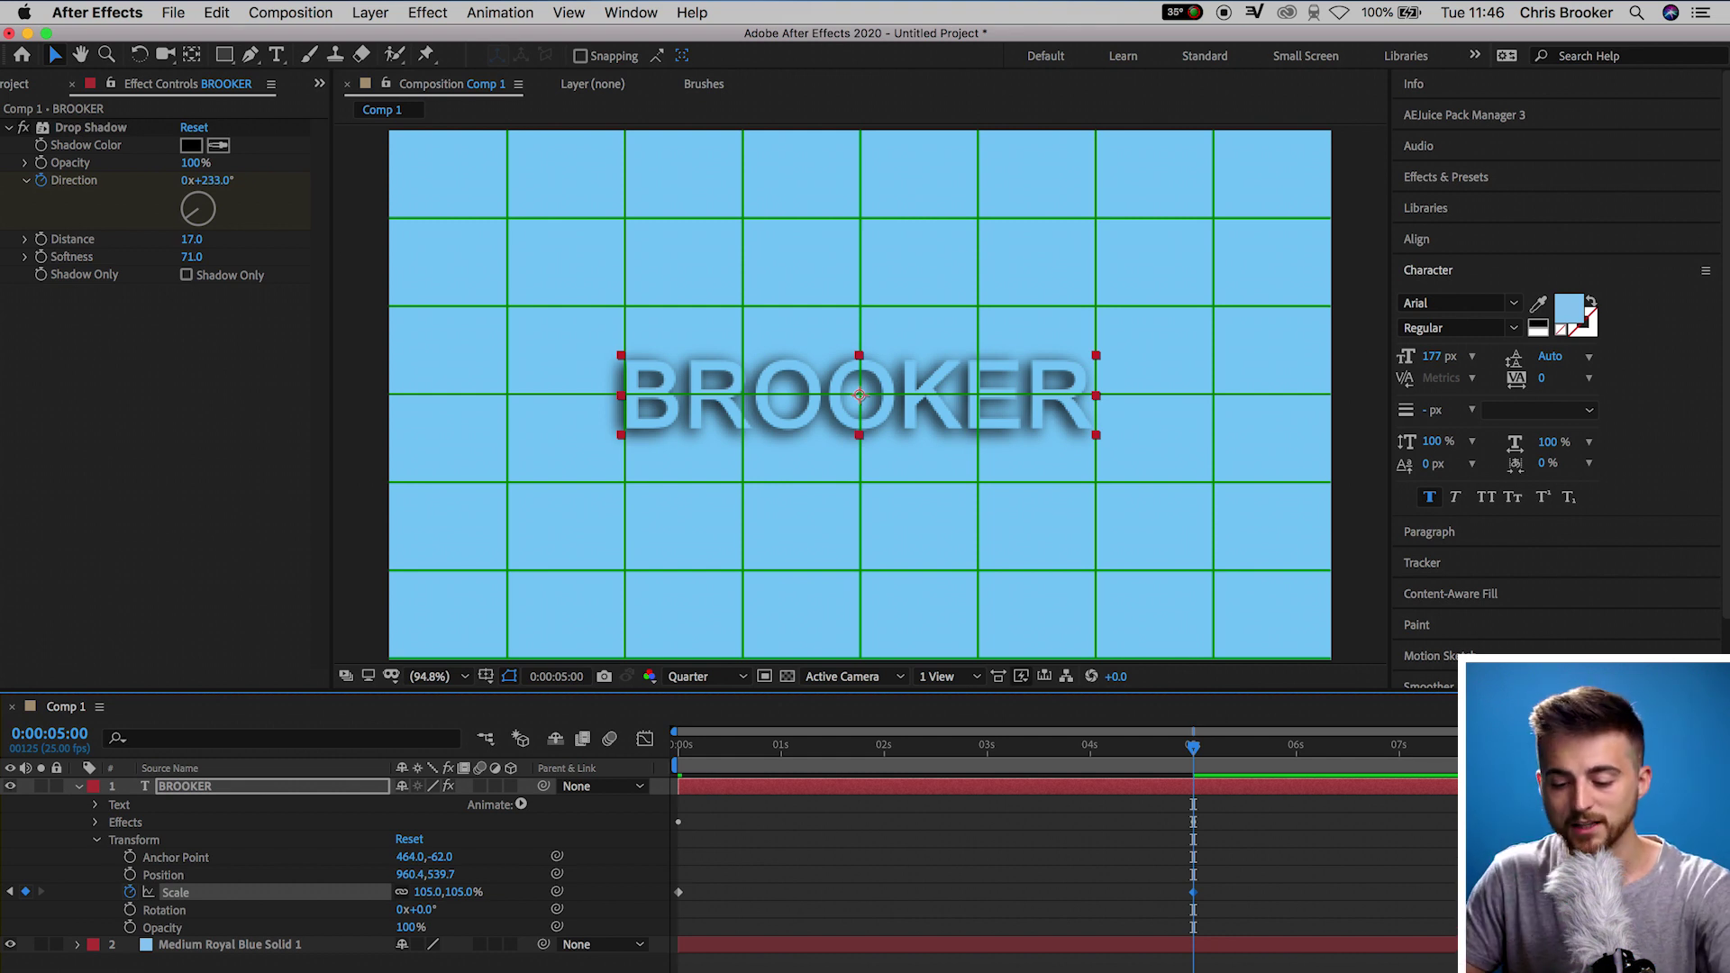
{"action": "left_click_drag", "start_coordinate": [440, 897], "coordinate": [462, 898]}
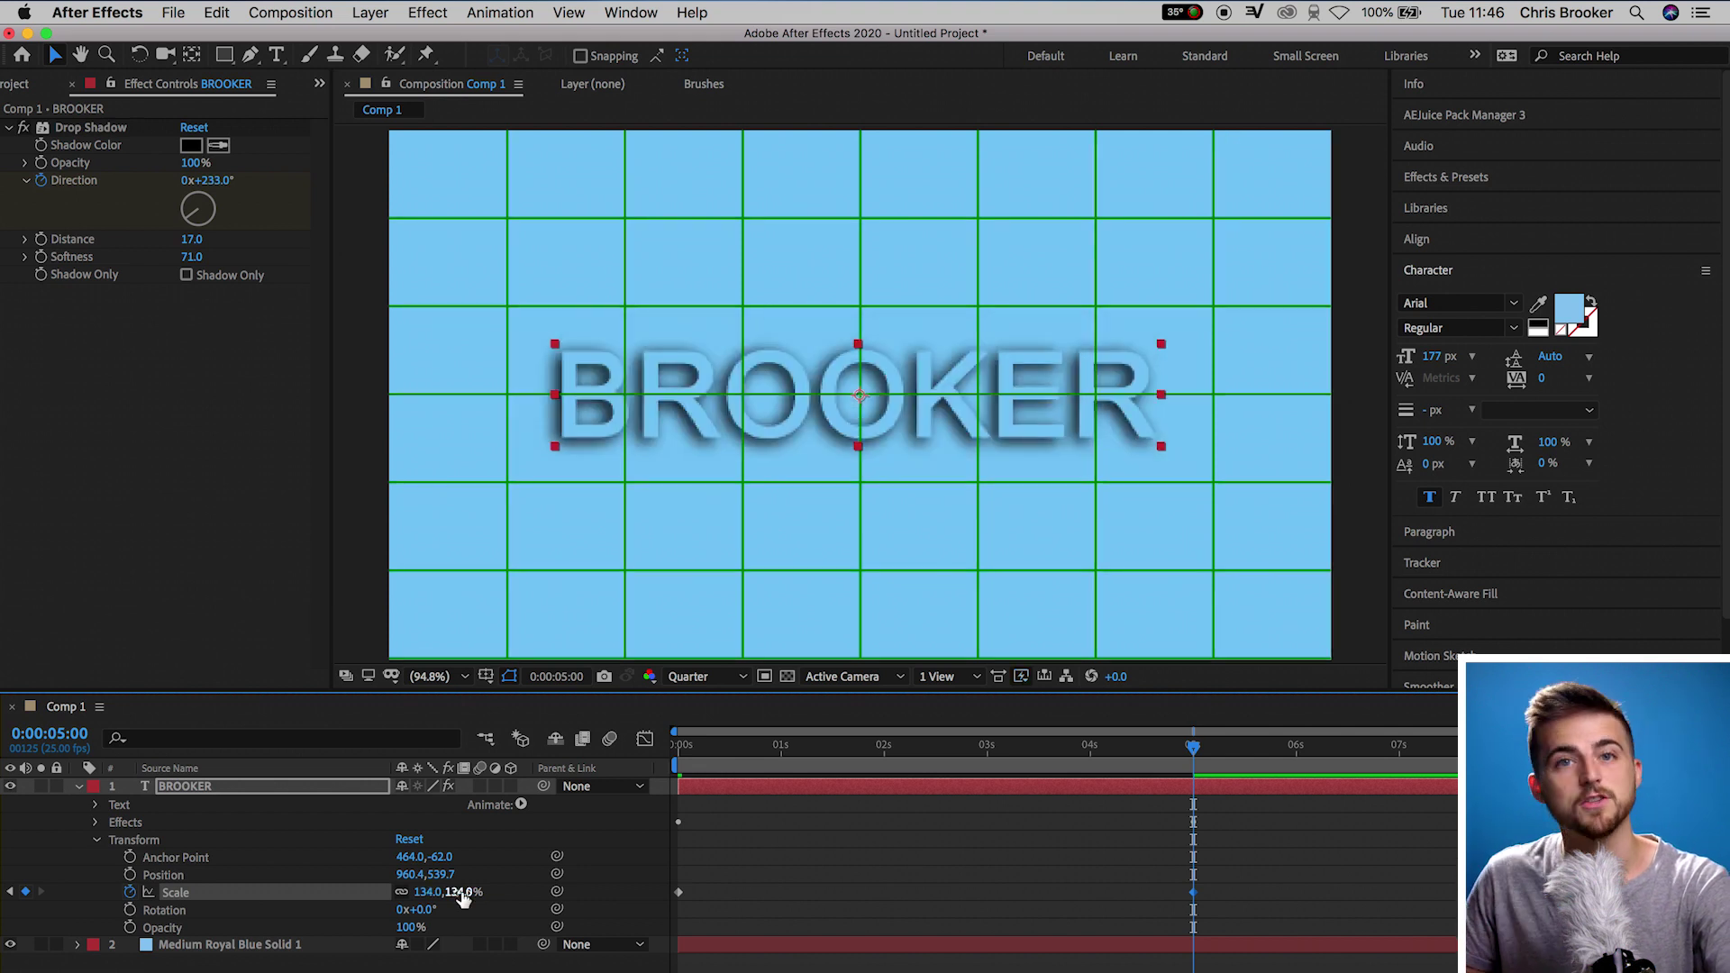
{"action": "key", "text": "super+z"}
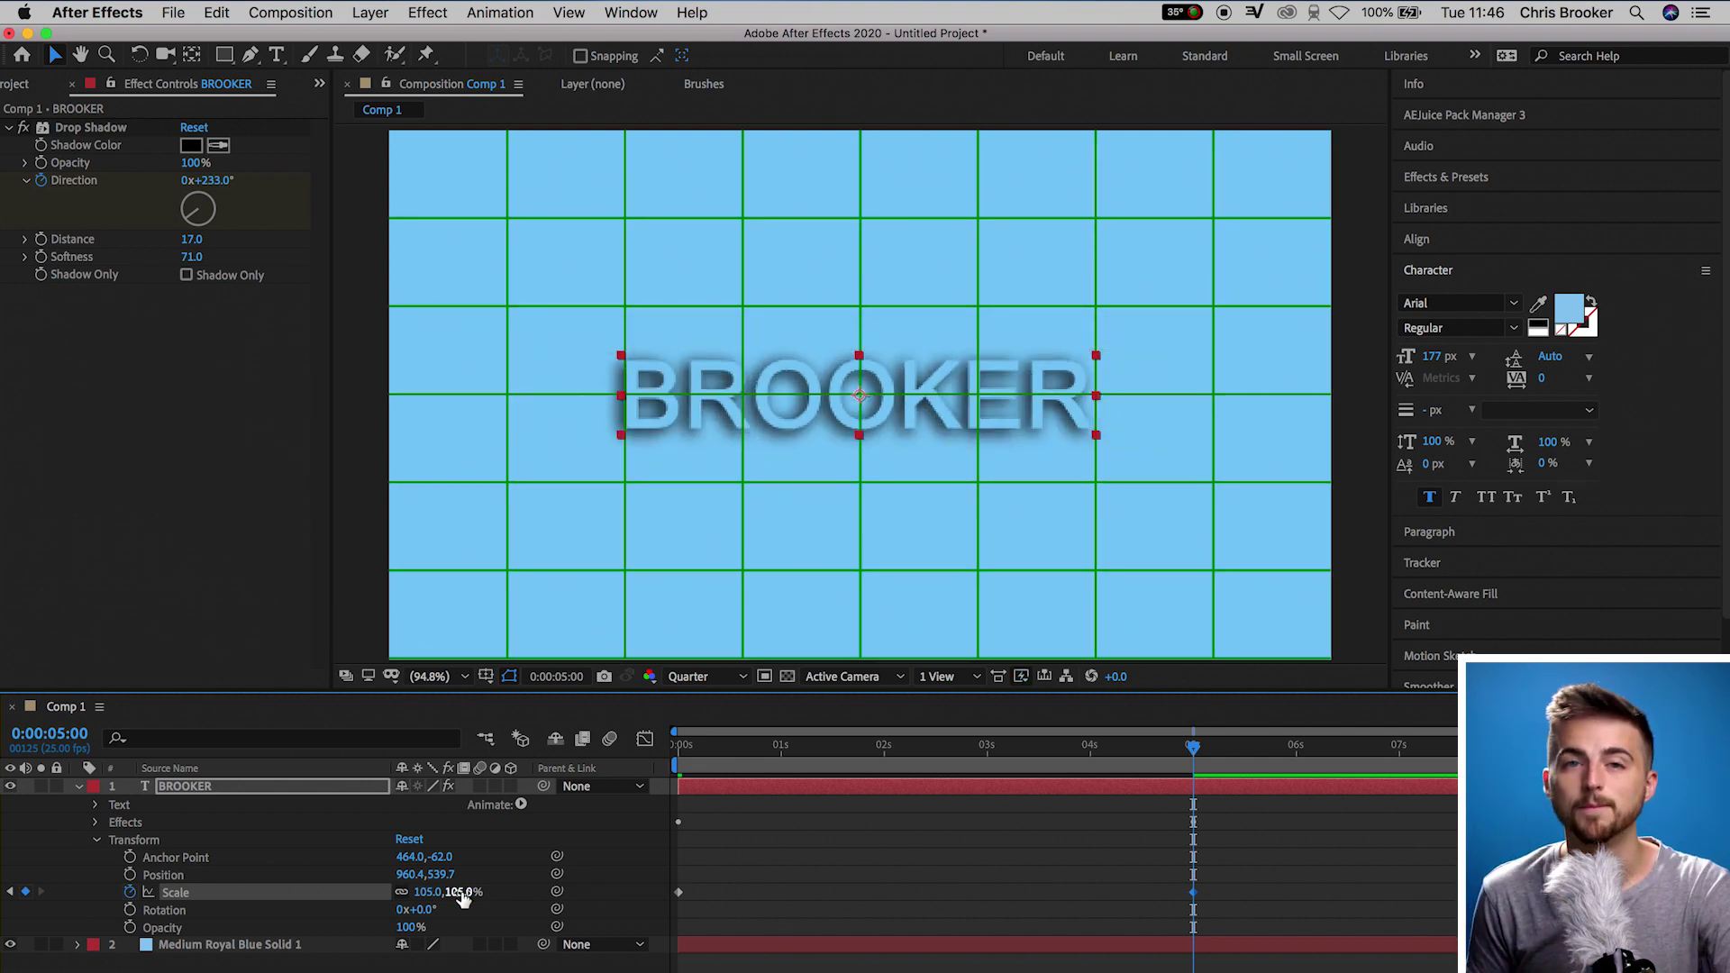